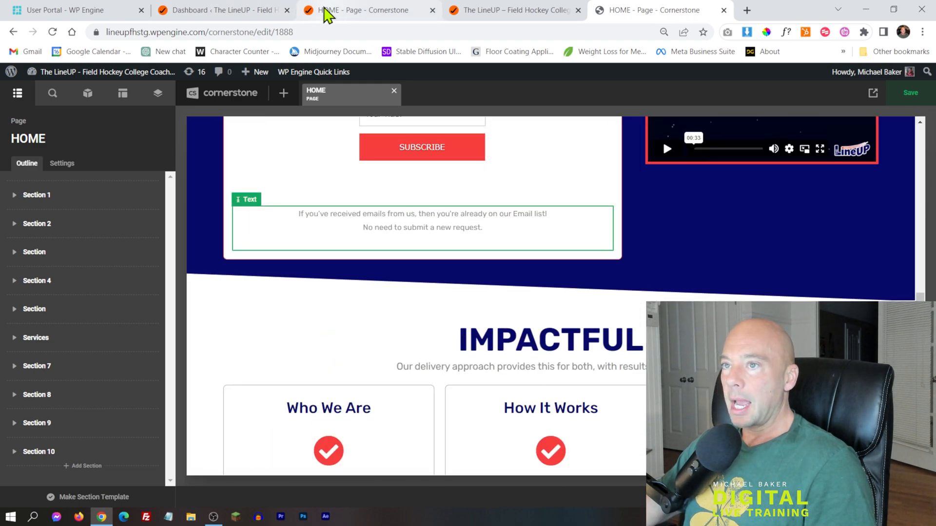
- Open the lineupfh production environment in the WP Engine portal and check its backup points
left_click(81, 11)
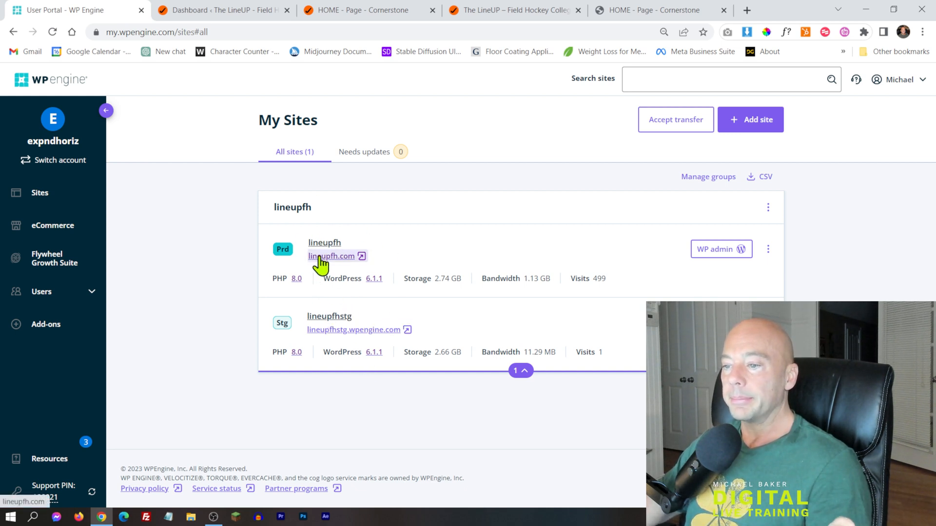
left_click(649, 15)
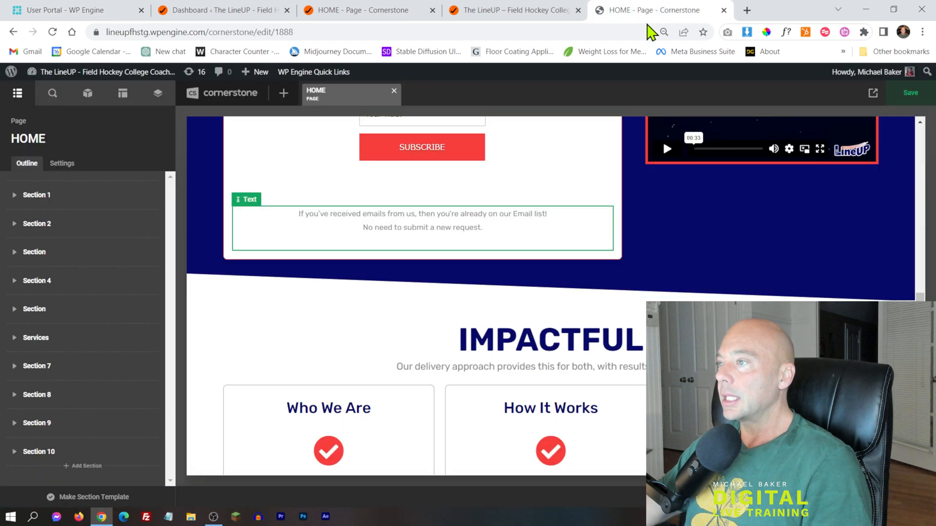
left_click(88, 11)
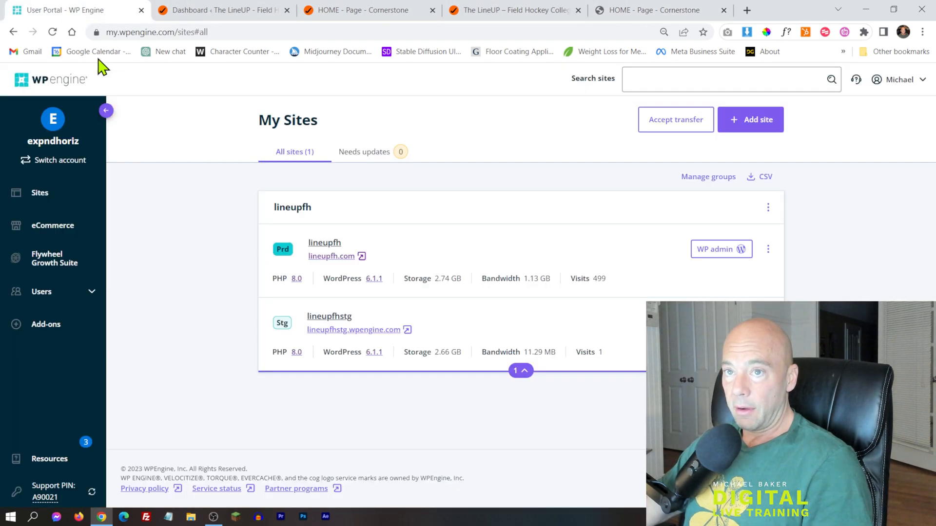
left_click(323, 243)
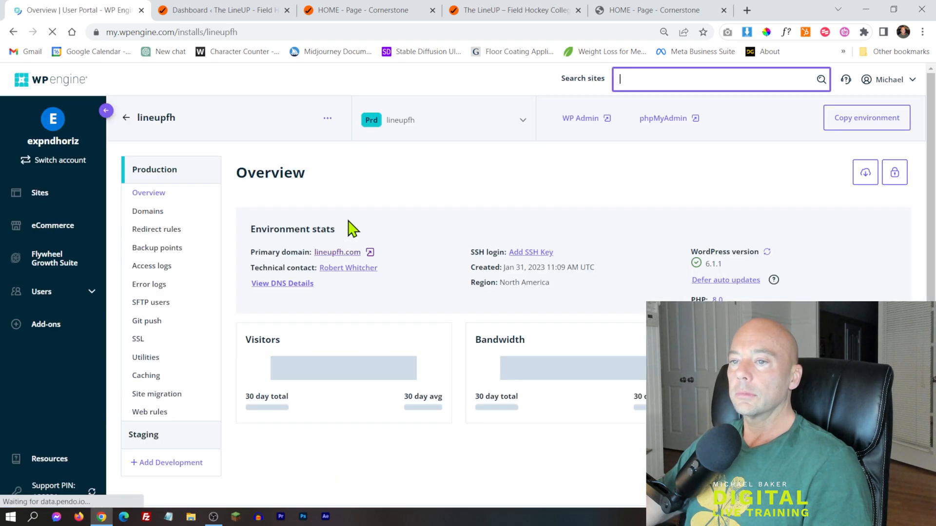
left_click(146, 249)
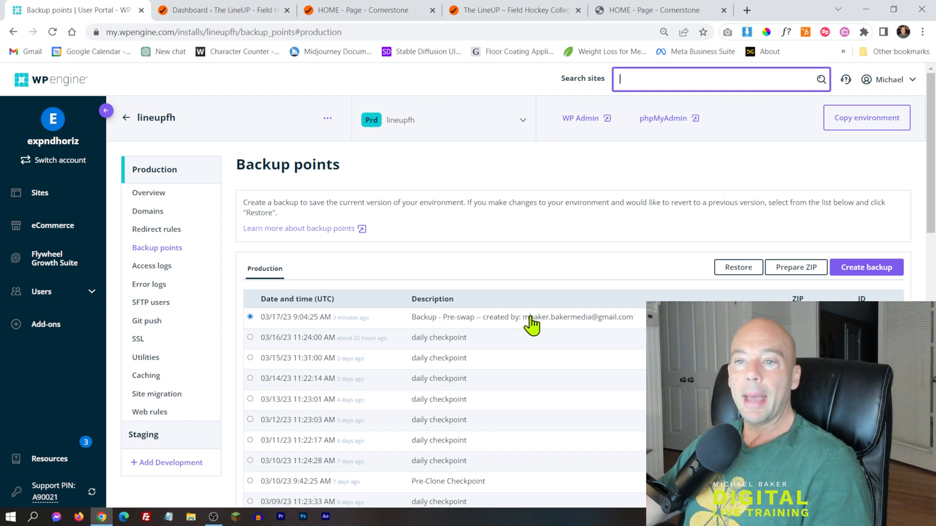
- Return to the list of sites and expand the lineupfh group to show its staging environment
left_click(148, 120)
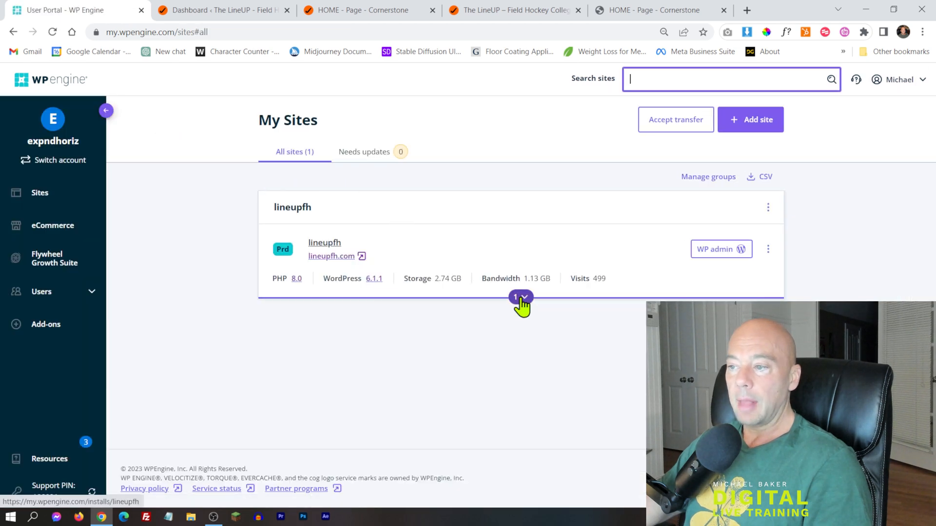
left_click(520, 298)
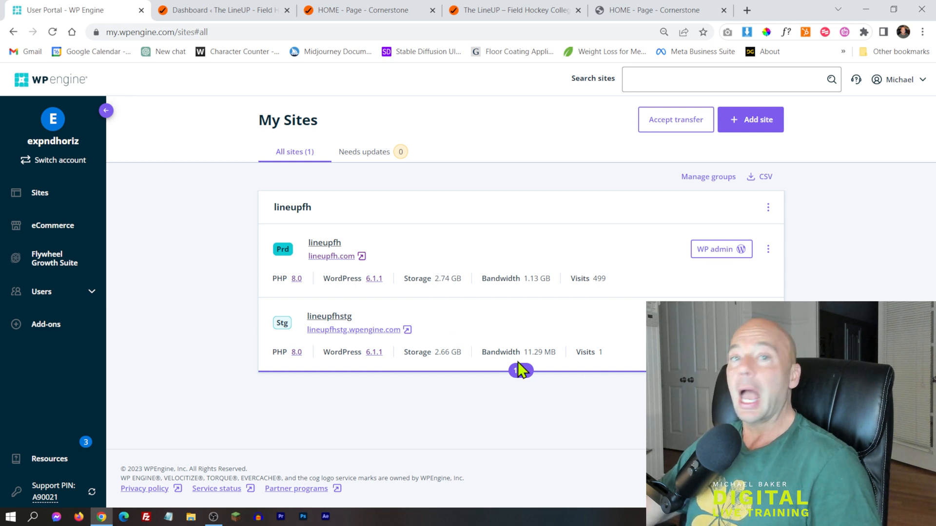
mouse_move(515, 356)
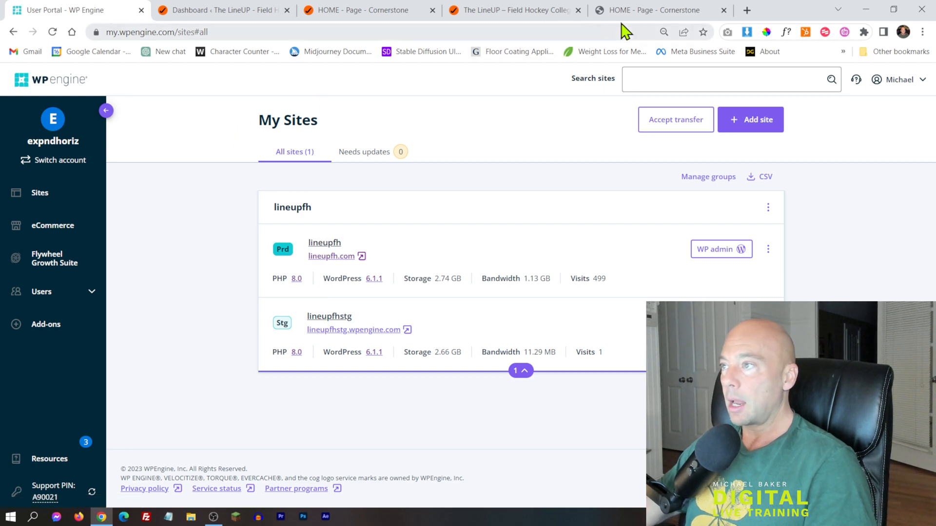
- Switch to the staging home page in Cornerstone and examine its Outstanding Schools section
left_click(641, 10)
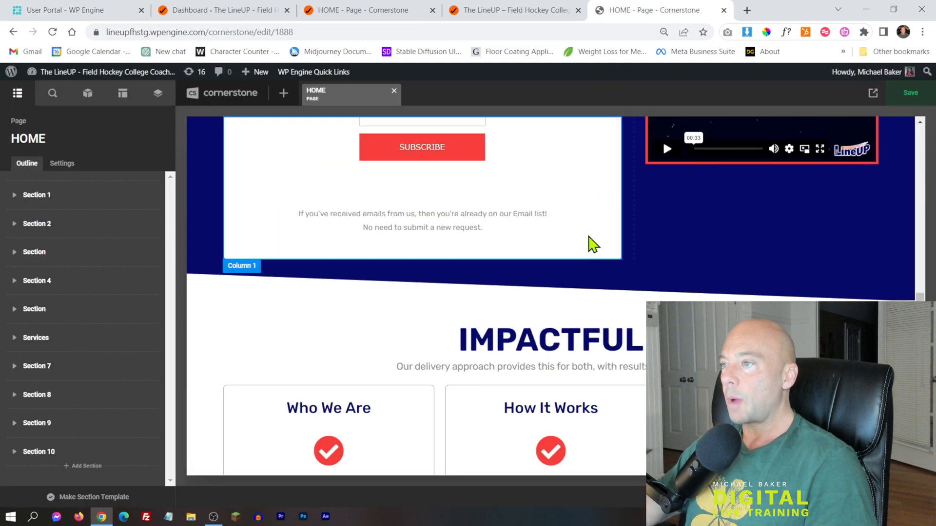
scroll(579, 180, "up", 10)
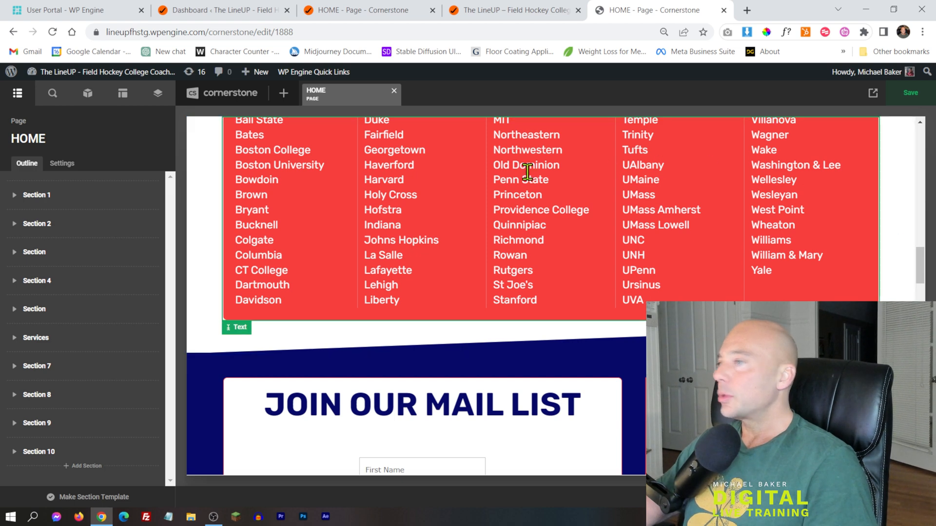
left_click(209, 11)
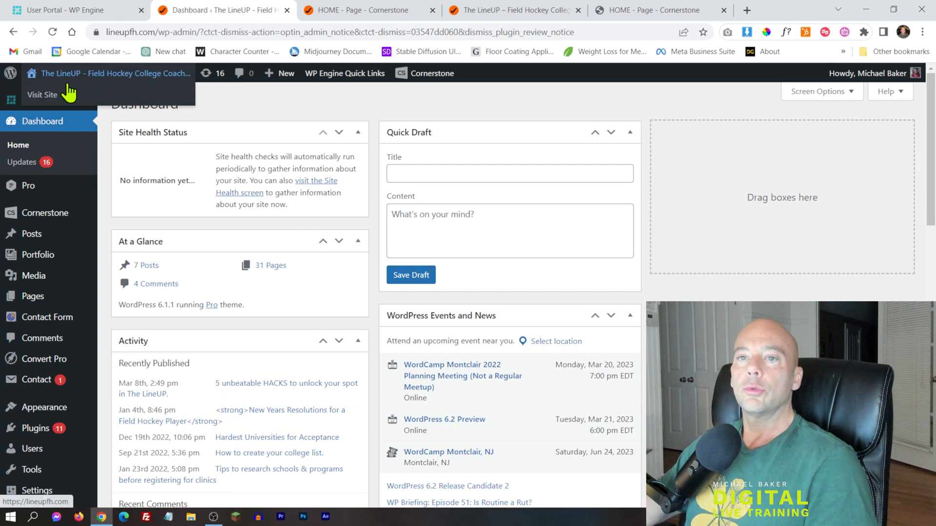
left_click(612, 10)
scroll(549, 263, "up", 8)
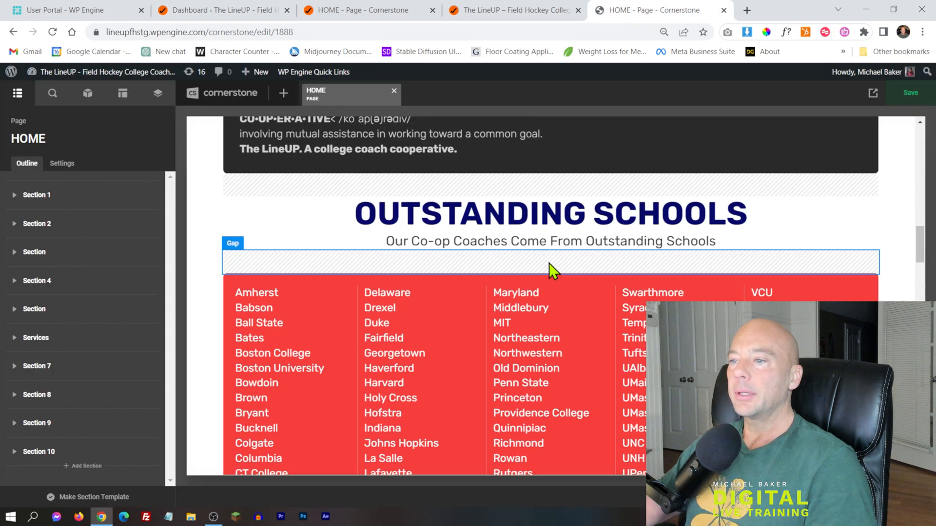
scroll(554, 293, "down", 8)
scroll(546, 286, "up", 4)
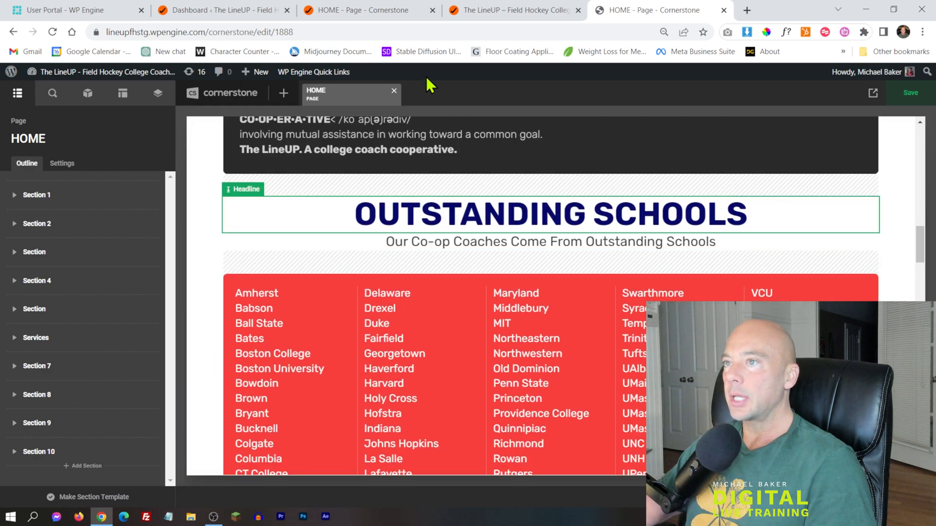
- Switch to the production home page in Cornerstone and examine its list of co-op coaches' schools for comparison
left_click(341, 15)
scroll(560, 263, "down", 10)
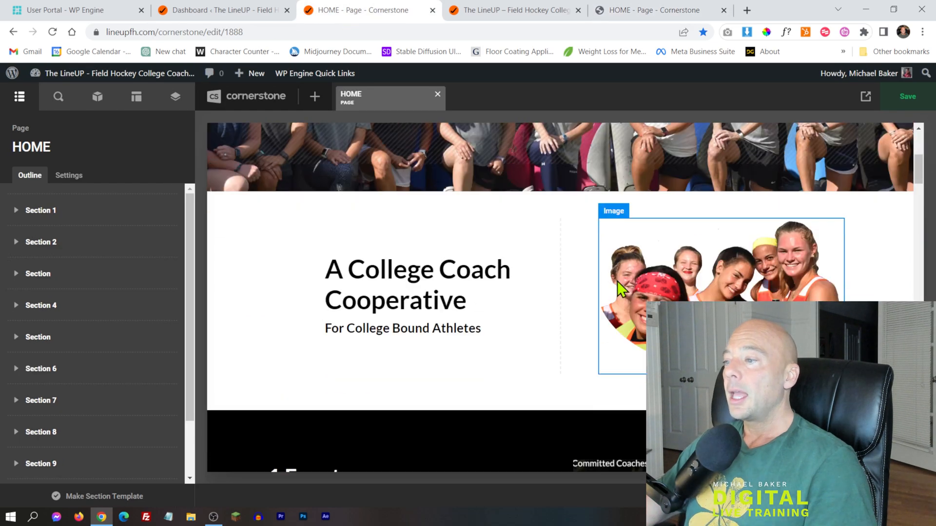
scroll(597, 294, "down", 12)
scroll(591, 292, "up", 6)
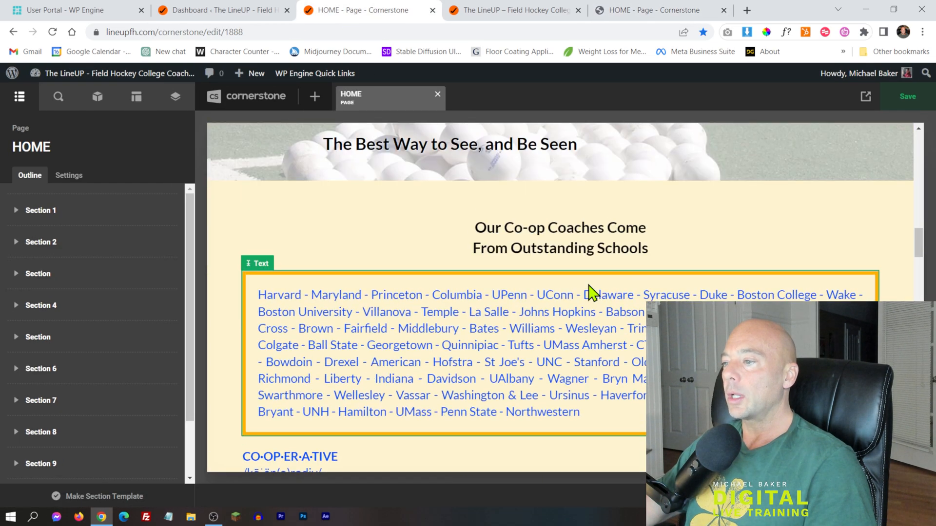
scroll(476, 219, "down", 3)
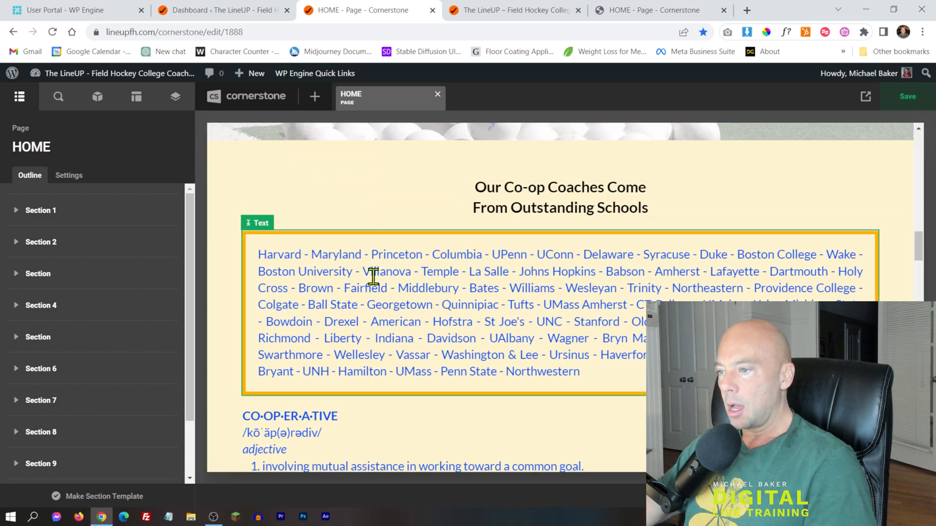
scroll(492, 276, "up", 4)
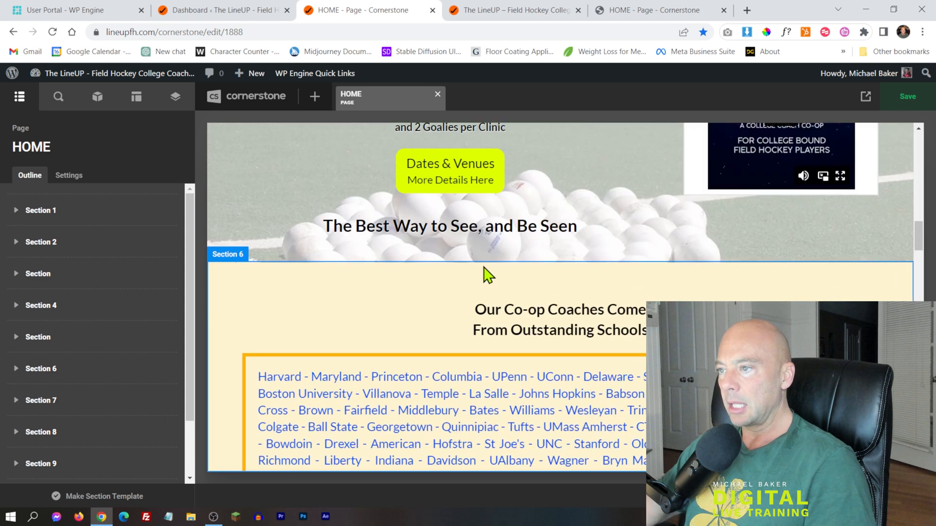
- Go back to the staging home page and review its design from the schools list up to the header
left_click(638, 12)
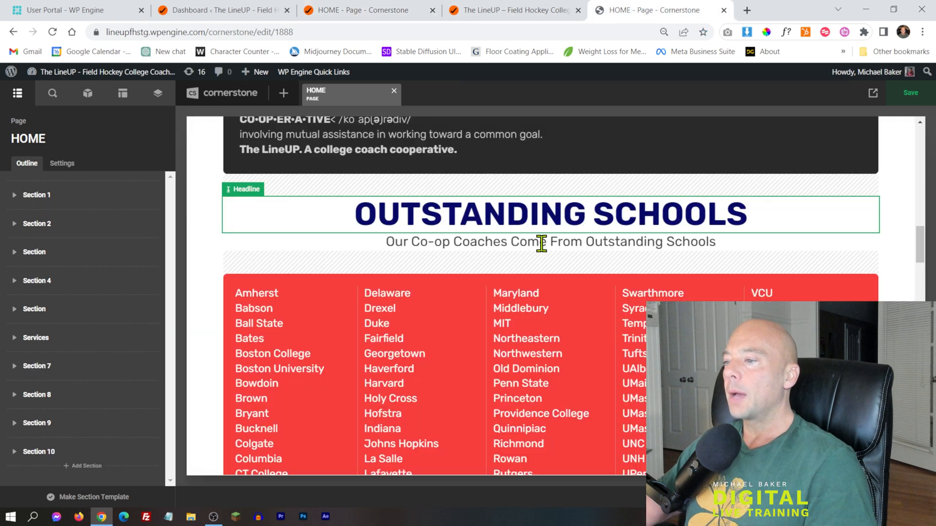
scroll(537, 241, "down", 4)
scroll(530, 238, "up", 4)
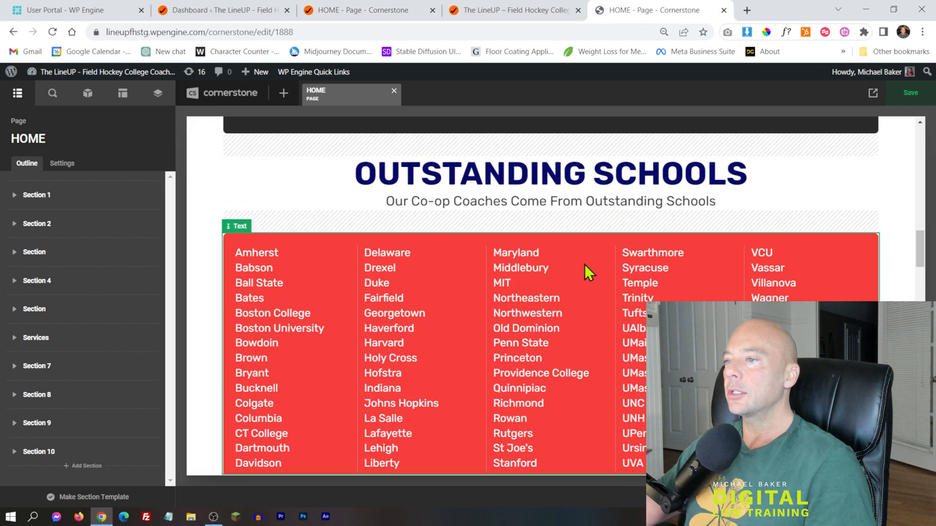
scroll(595, 278, "up", 2)
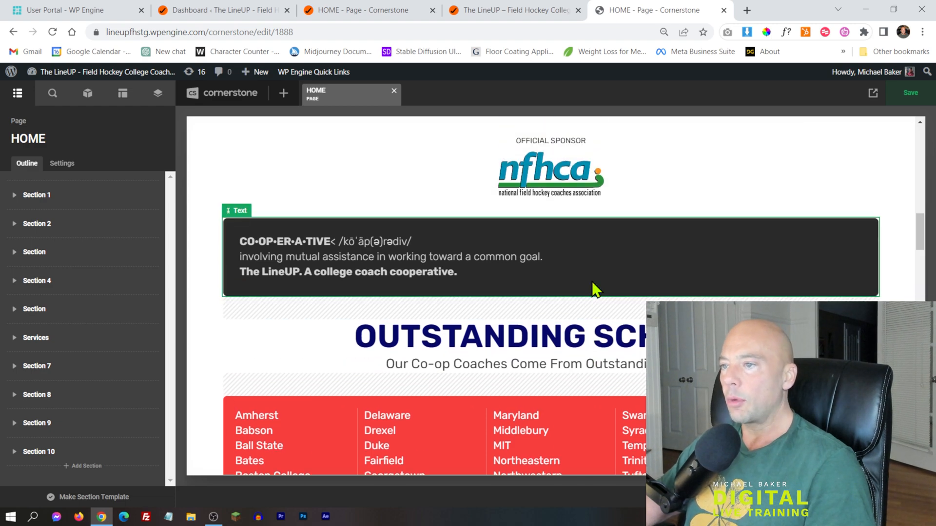
scroll(492, 319, "up", 3)
scroll(524, 325, "up", 10)
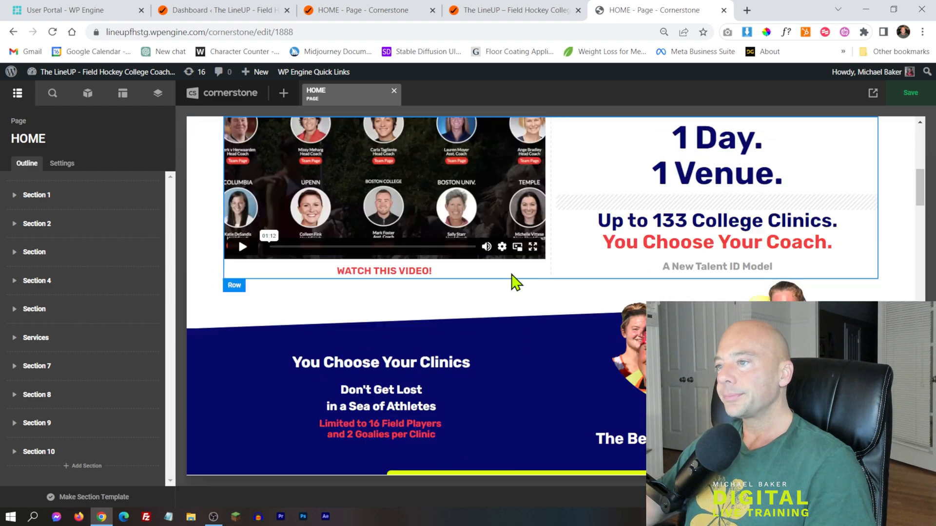
scroll(580, 238, "up", 3)
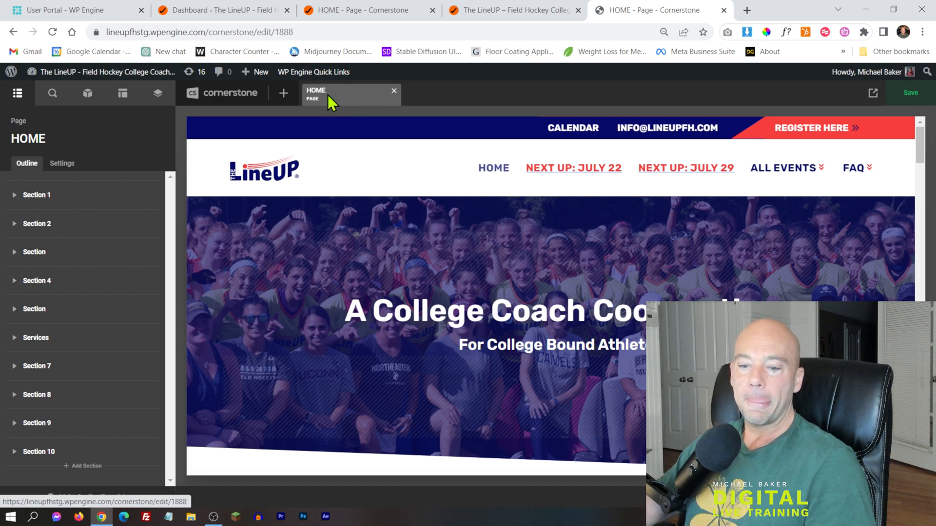
- Check the template library for page templates, return to the outline and look through the staging home page's sections
left_click(122, 96)
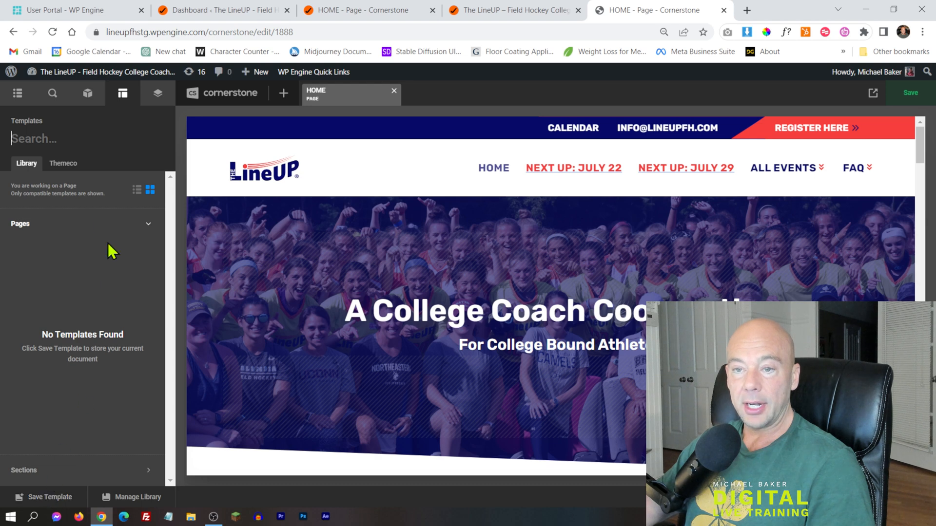
left_click(19, 94)
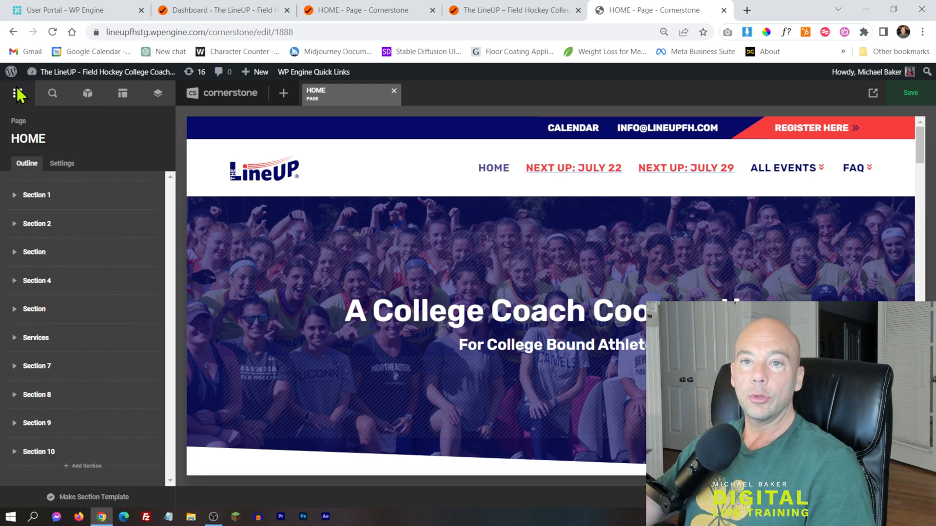
scroll(568, 138, "down", 9)
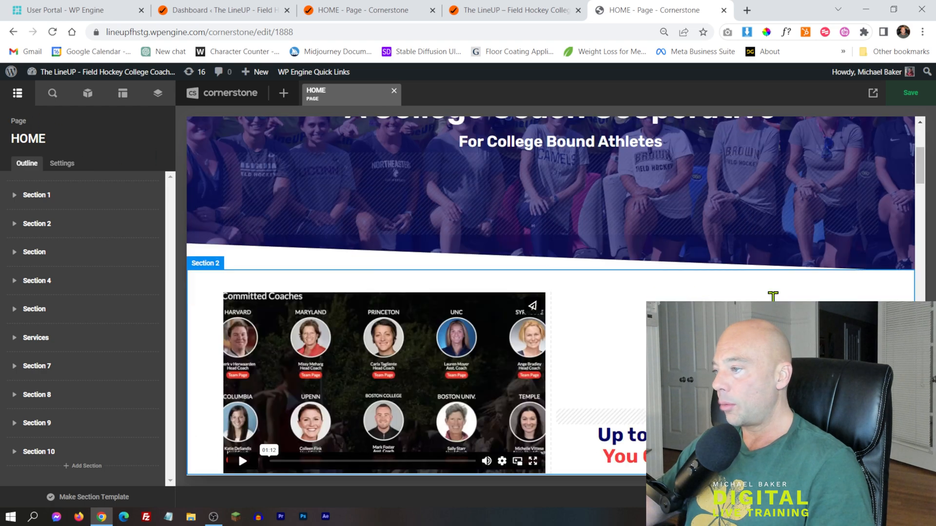
scroll(555, 296, "down", 15)
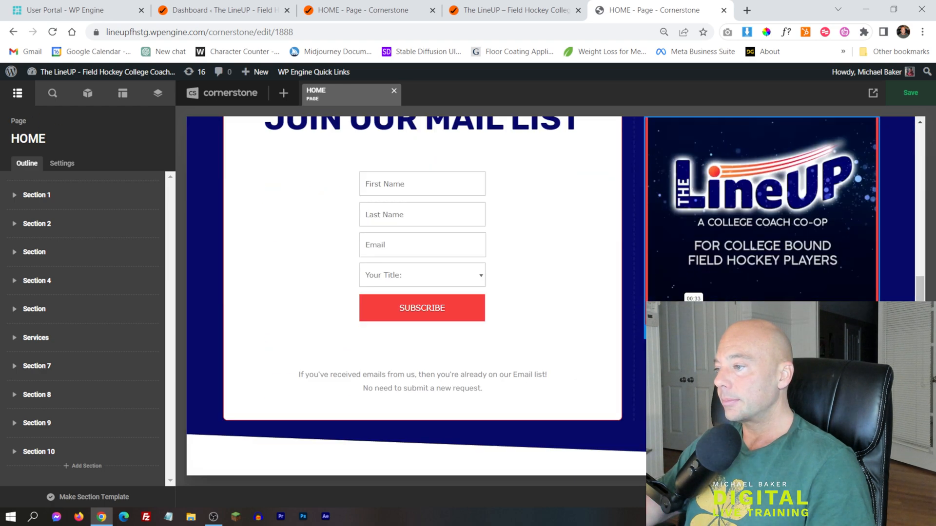
scroll(673, 286, "down", 8)
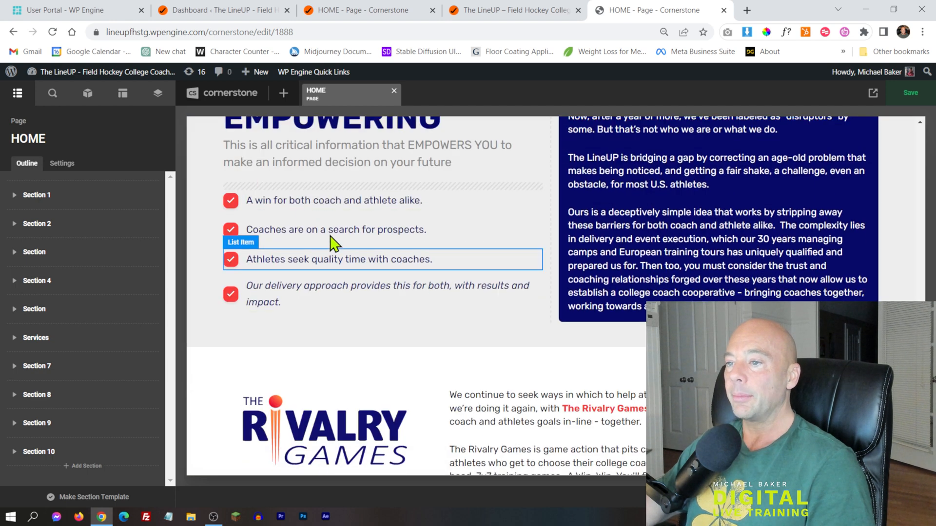
scroll(428, 268, "up", 5)
scroll(541, 285, "up", 5)
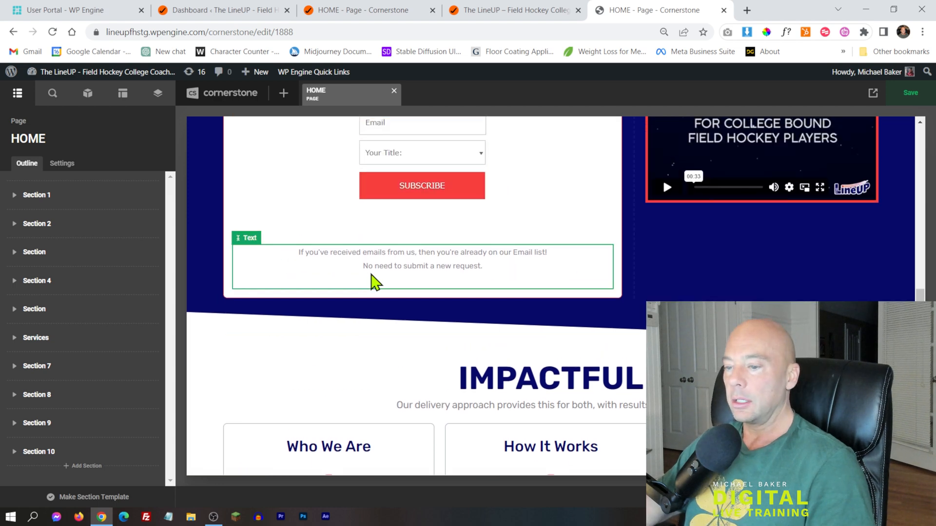
scroll(482, 267, "up", 5)
scroll(497, 268, "up", 8)
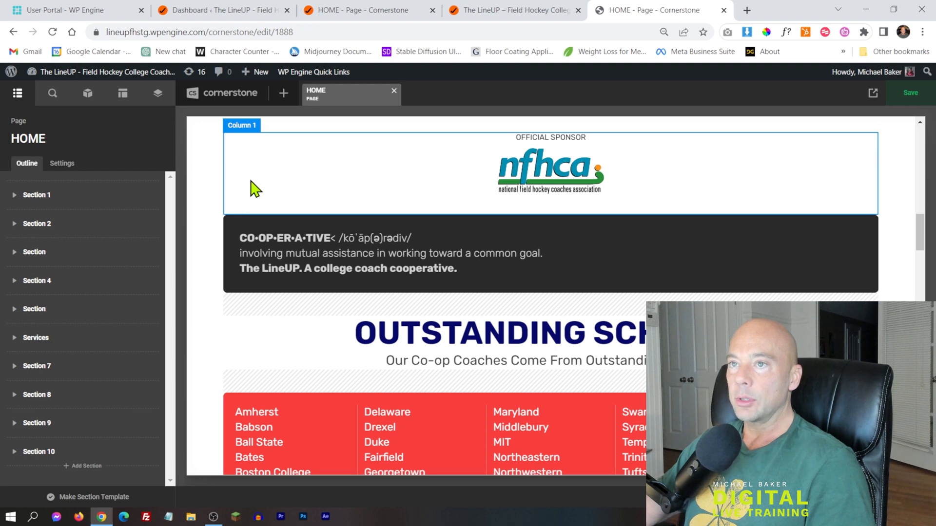
scroll(252, 193, "down", 3)
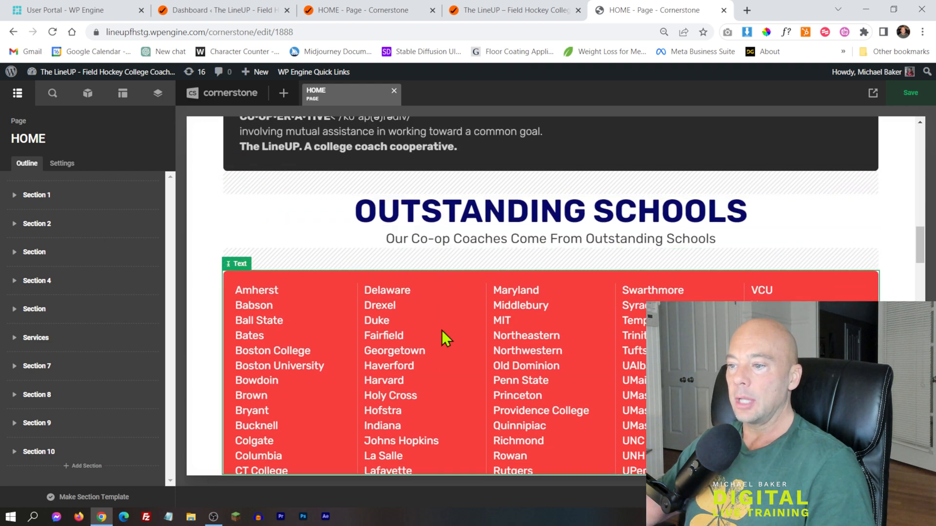
- Save all sections of the staging home page as a section template named "New Homepage St. Patricks"
left_click(81, 498)
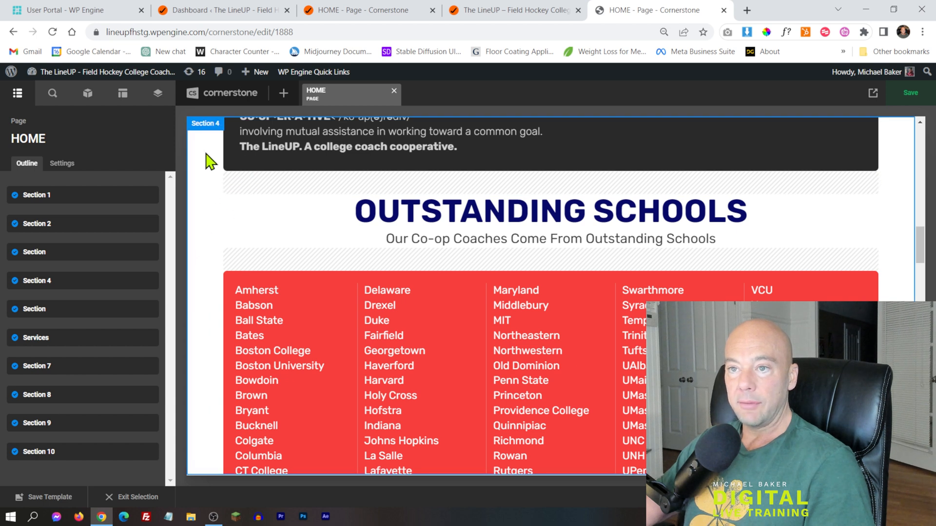
left_click(32, 498)
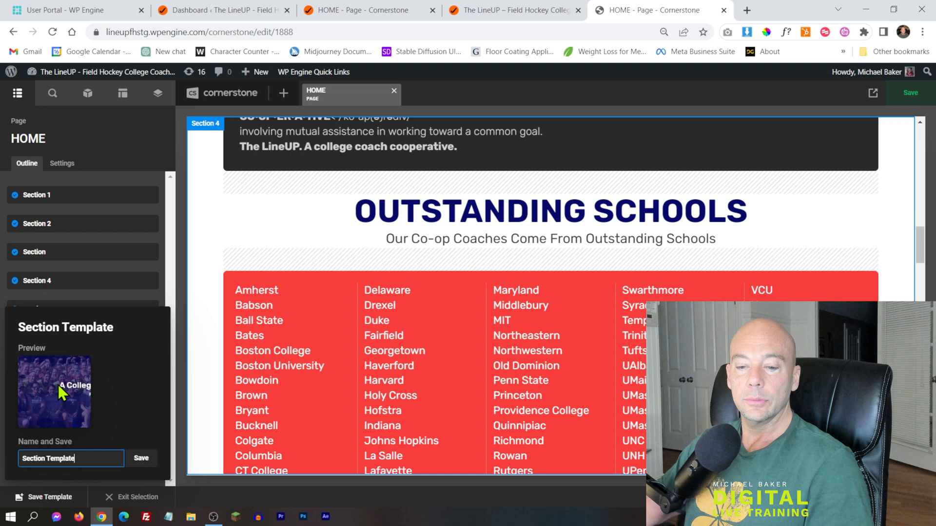
triple_click(95, 461)
type("Ne")
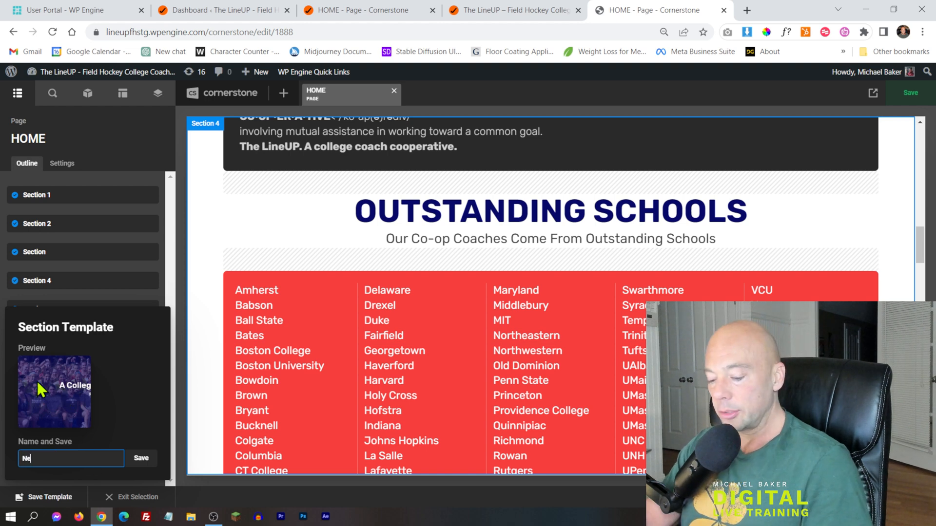
type("w Homepa")
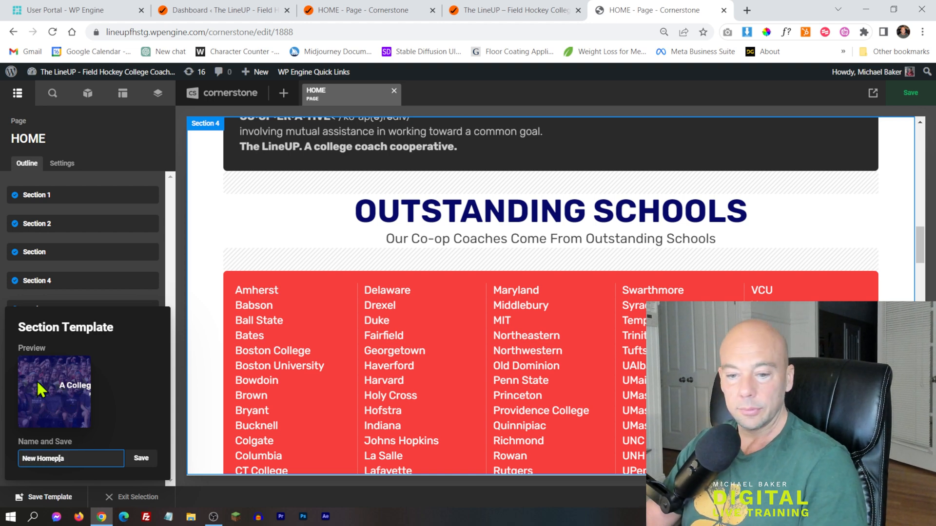
type("ge")
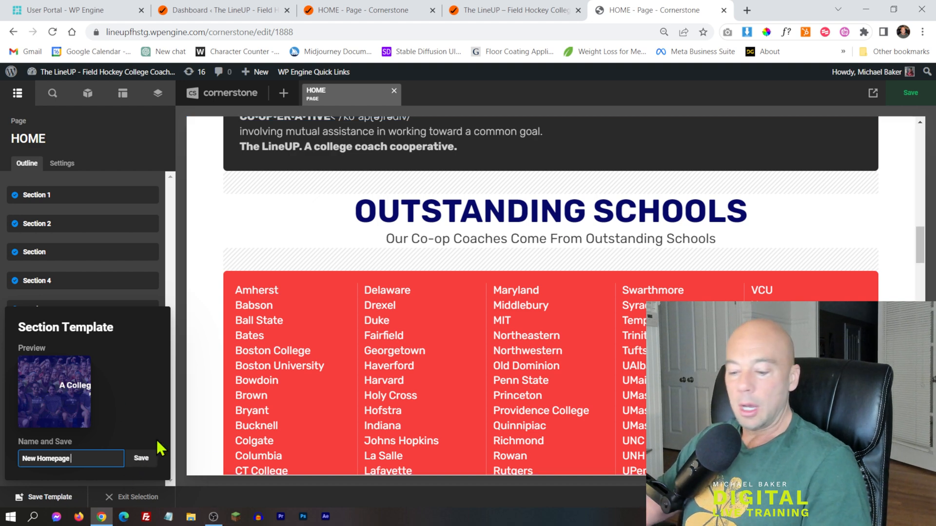
type(" St. Patricks")
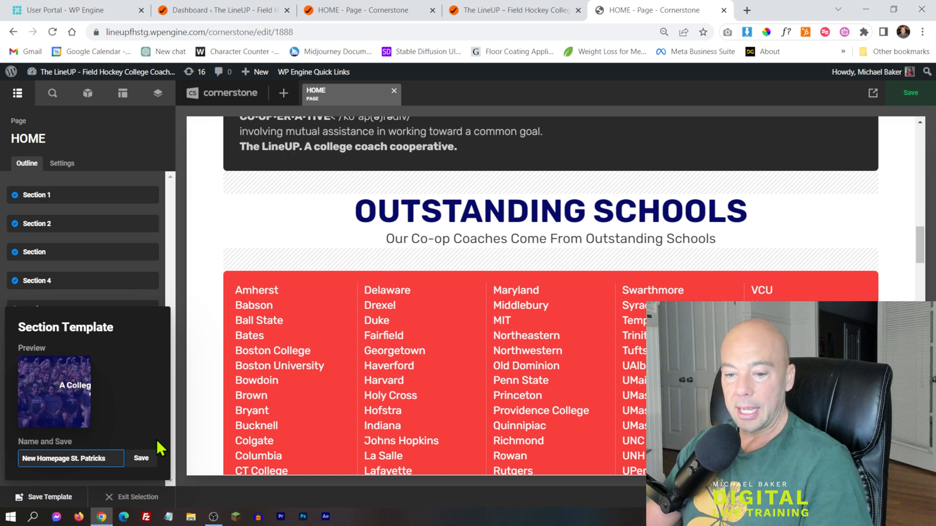
left_click(141, 458)
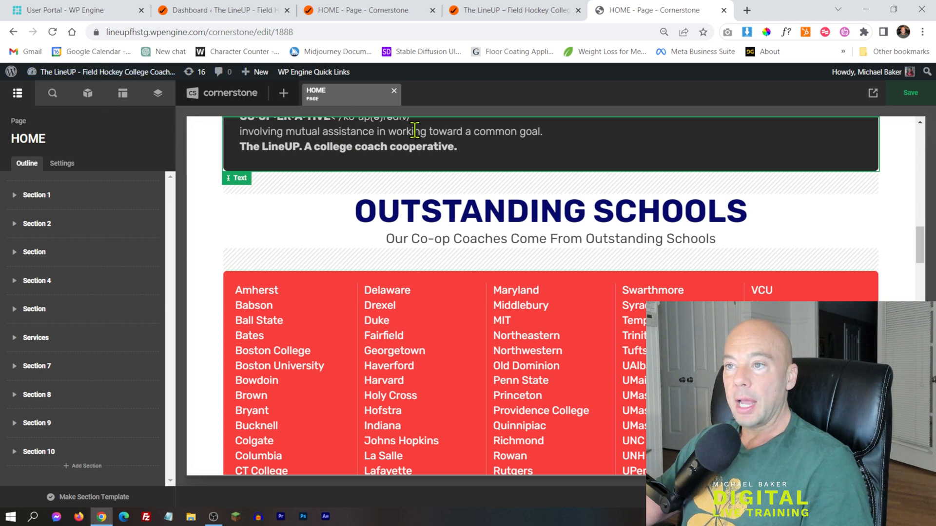
- Download the New Homepage St. Patricks template from the template library to the Desktop as new-homepage-st-patricks.tco, and close the library
left_click(122, 93)
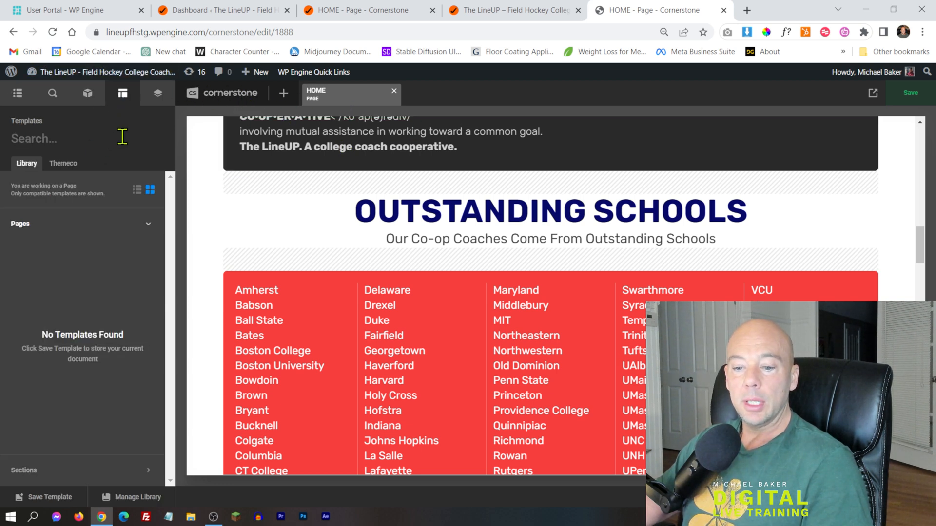
left_click(18, 97)
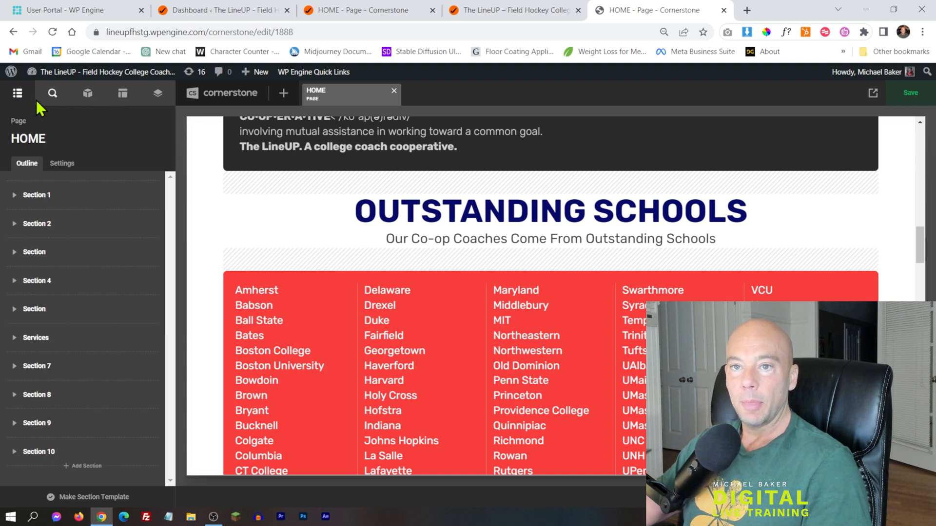
left_click(117, 90)
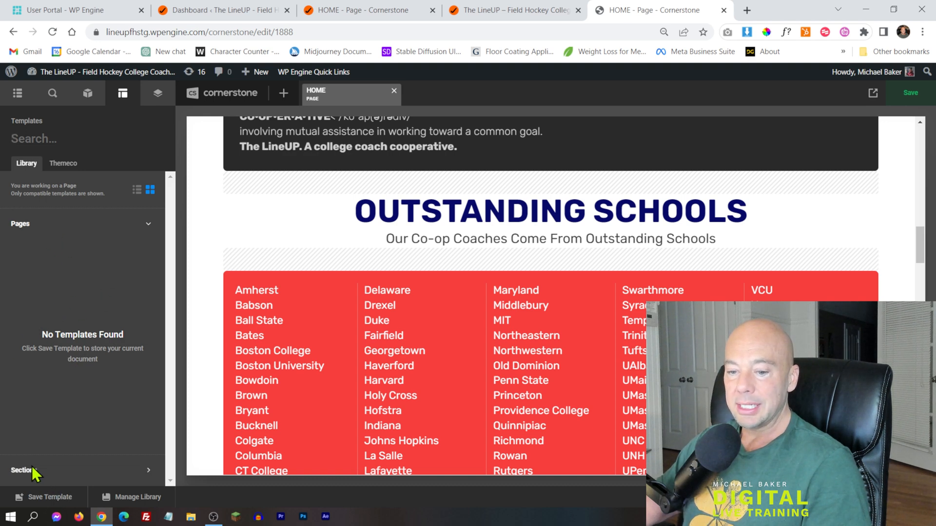
left_click(123, 496)
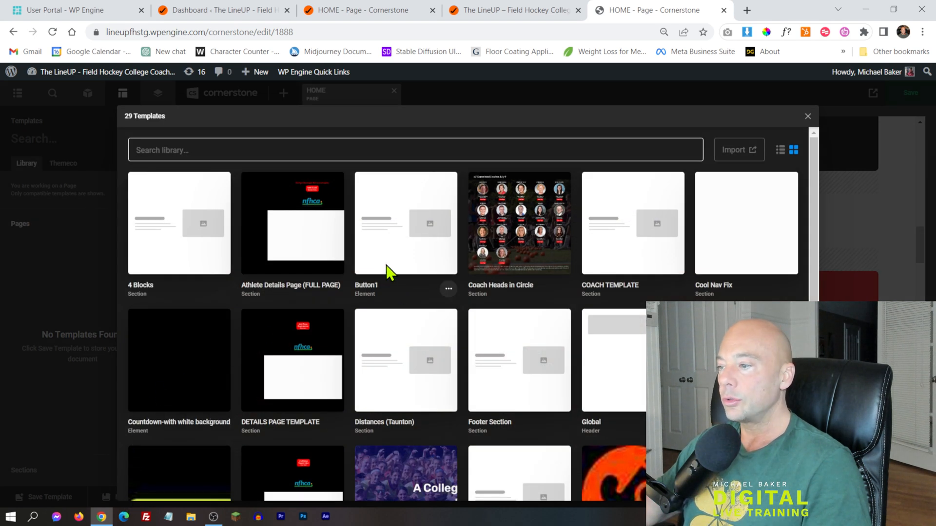
scroll(390, 275, "down", 3)
scroll(390, 271, "down", 1)
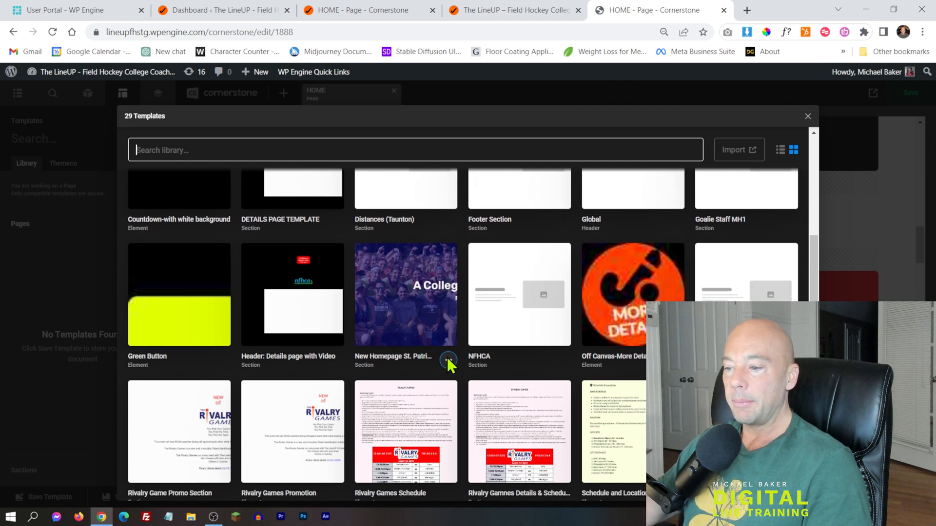
left_click(448, 361)
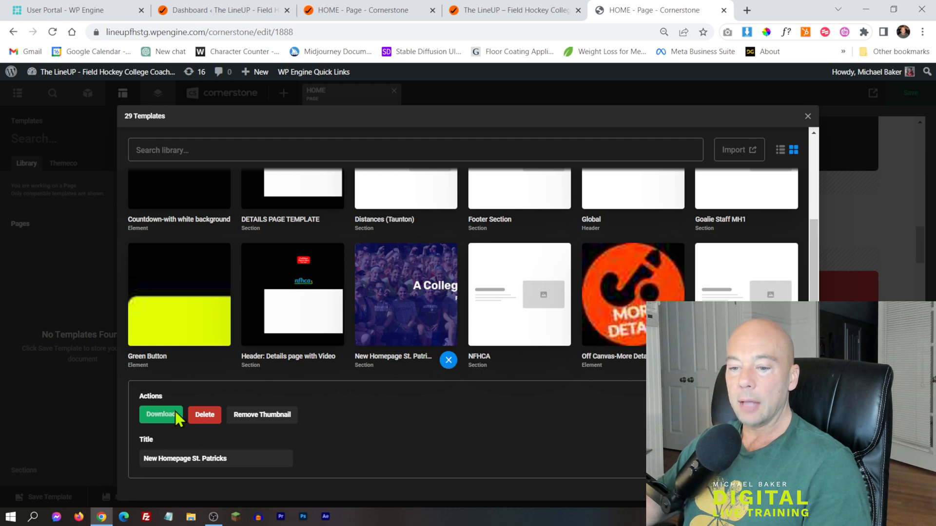
left_click(161, 414)
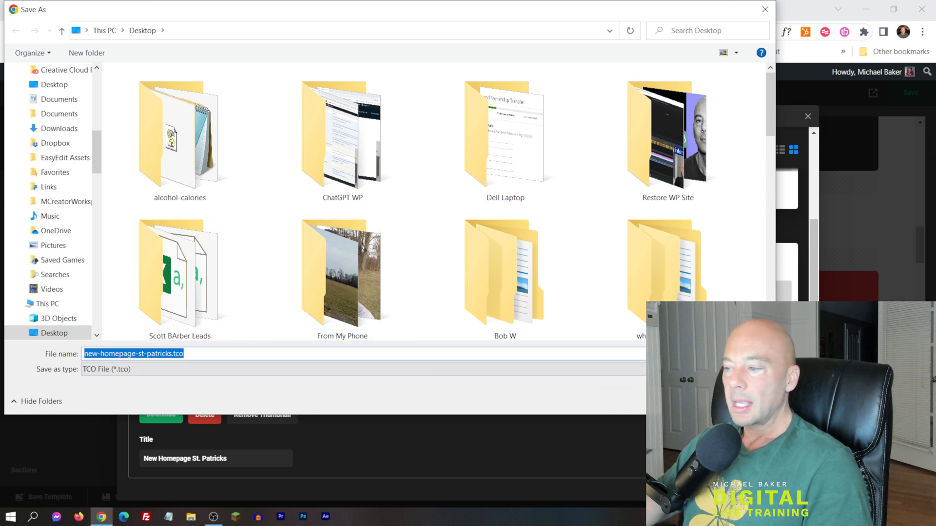
key("Return")
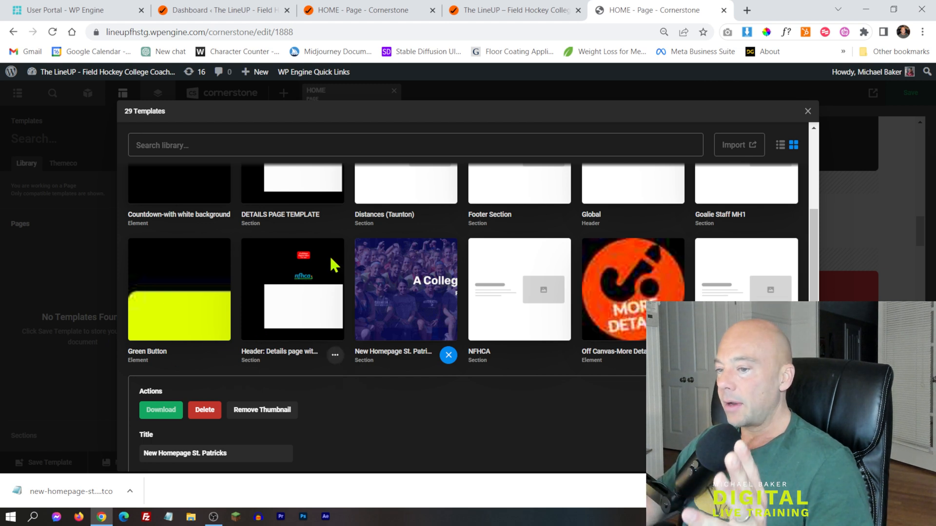
left_click(808, 111)
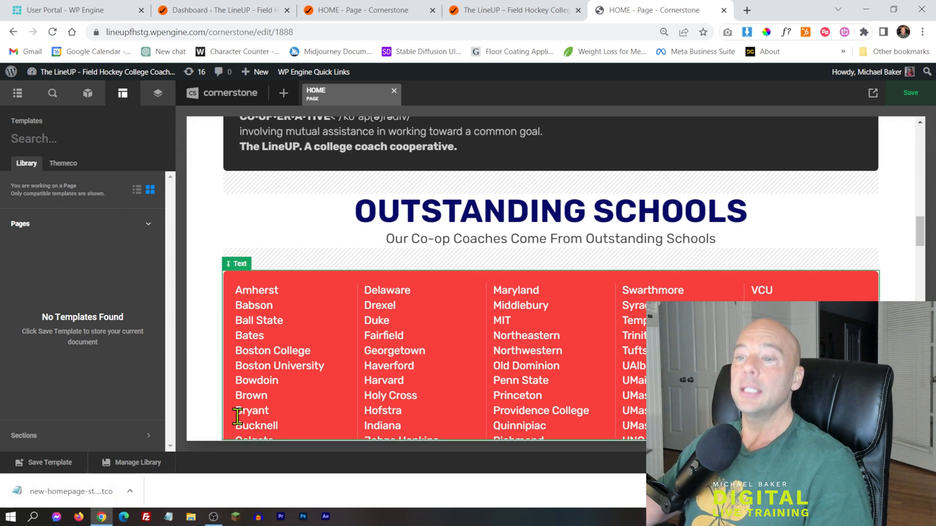
- Switch to the production home page in Cornerstone and review its existing content from the header to the co-op coaches' schools list
mouse_move(212, 11)
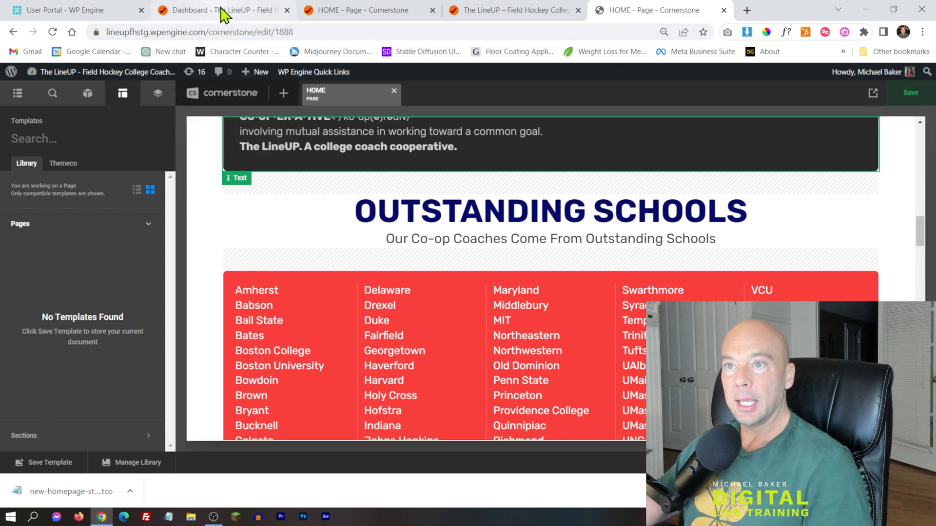
left_click(218, 12)
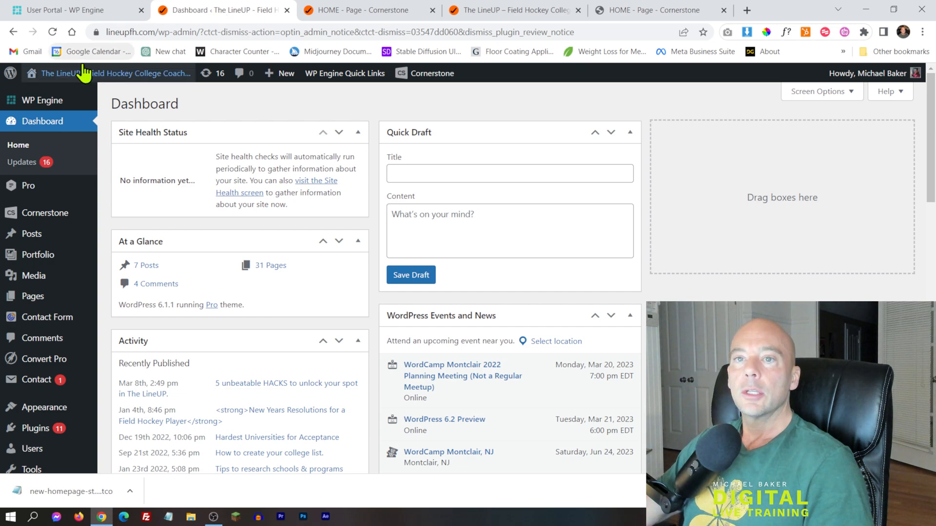
left_click(376, 10)
scroll(729, 284, "up", 7)
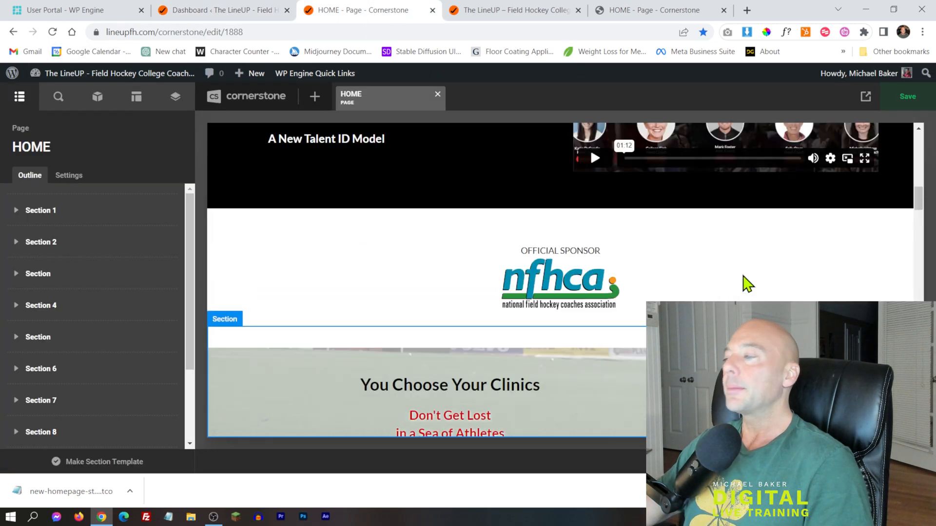
left_click_drag(922, 197, 923, 146)
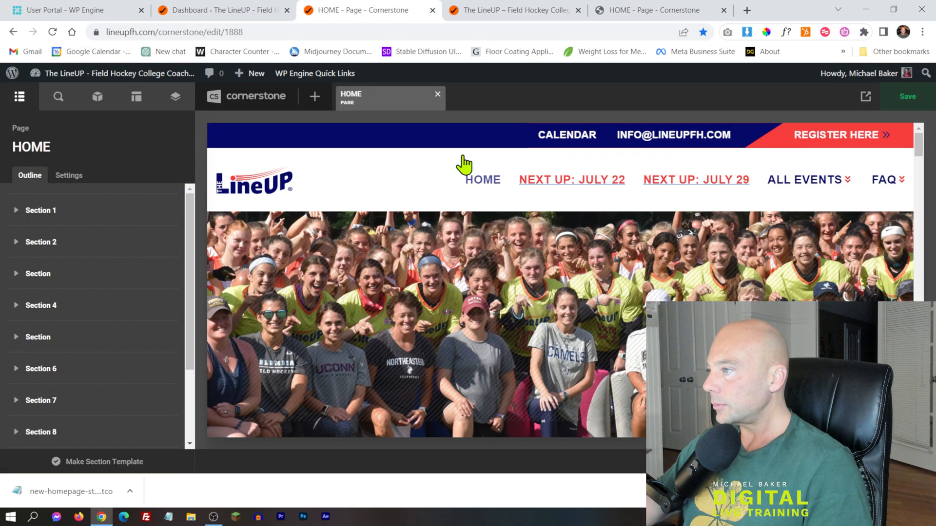
scroll(271, 241, "down", 20)
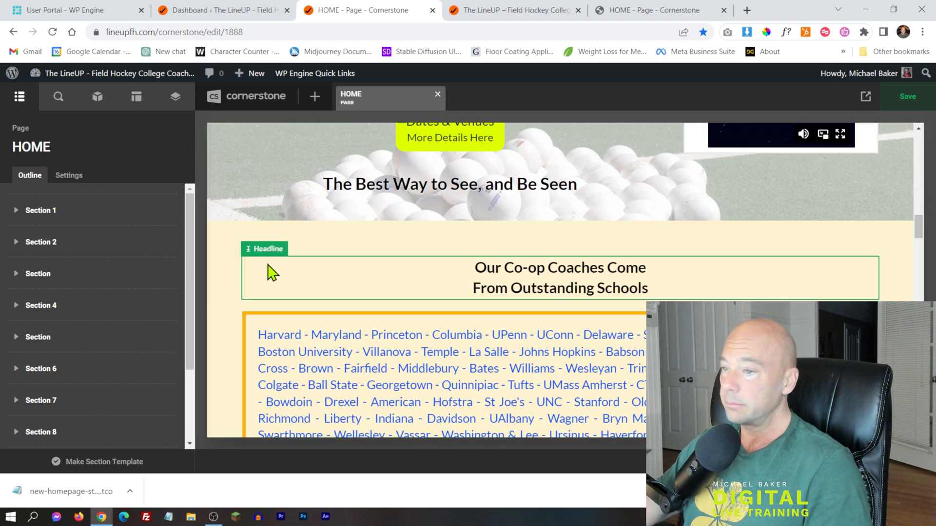
mouse_move(160, 243)
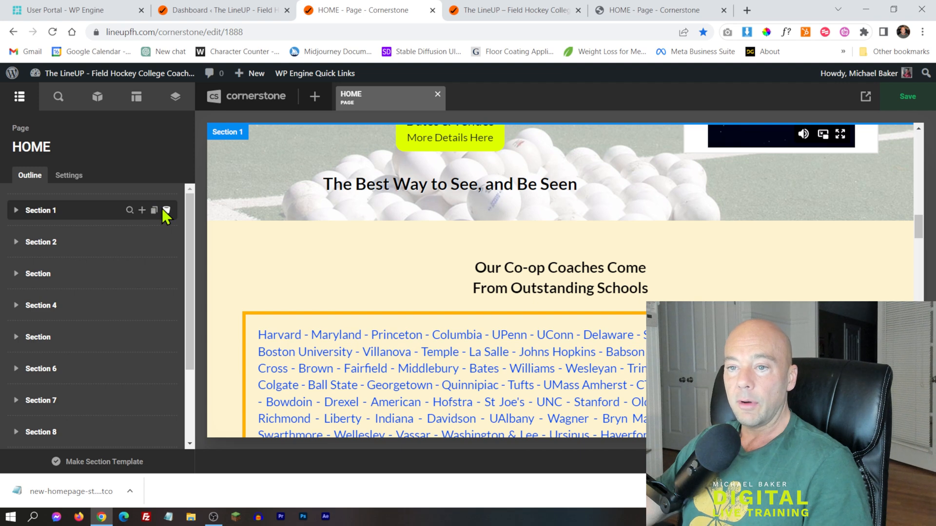
scroll(299, 222, "up", 2)
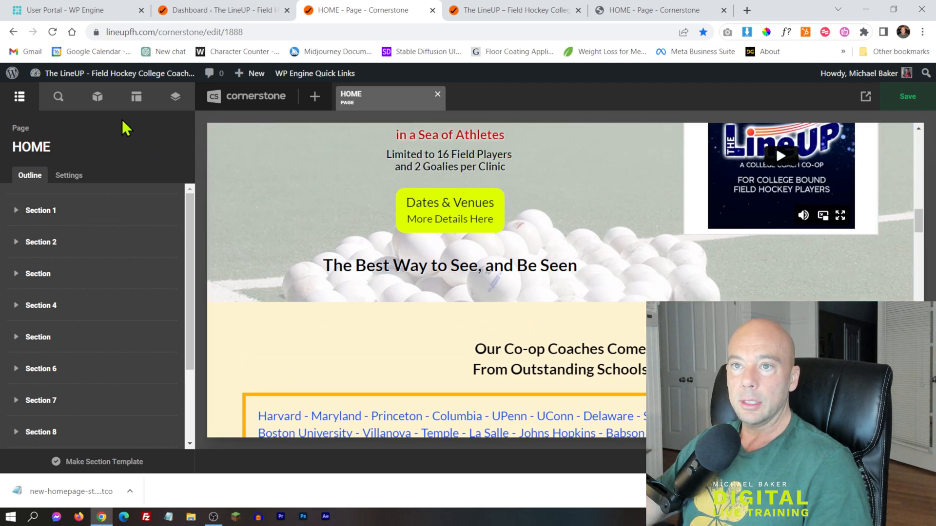
- Delete every section from the production home page, leaving its outline empty
mouse_move(173, 212)
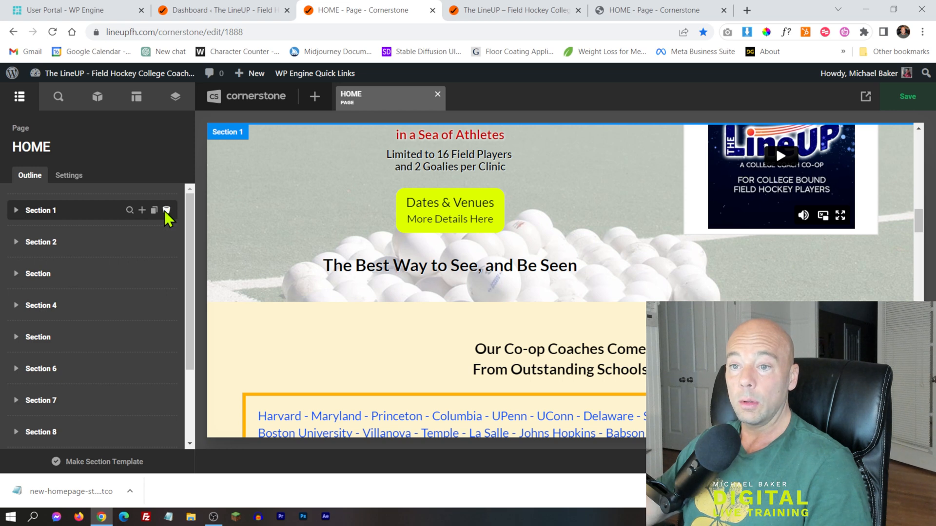
left_click(166, 211)
left_click(166, 211)
left_click(166, 211)
left_click(165, 211)
left_click(165, 211)
left_click(166, 211)
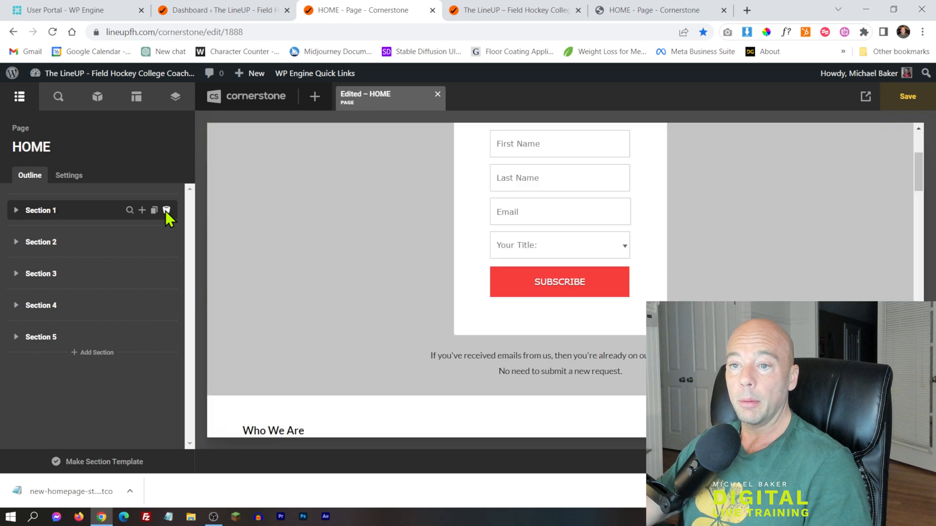
left_click(165, 211)
left_click(166, 211)
left_click(166, 211)
left_click(166, 211)
left_click(166, 211)
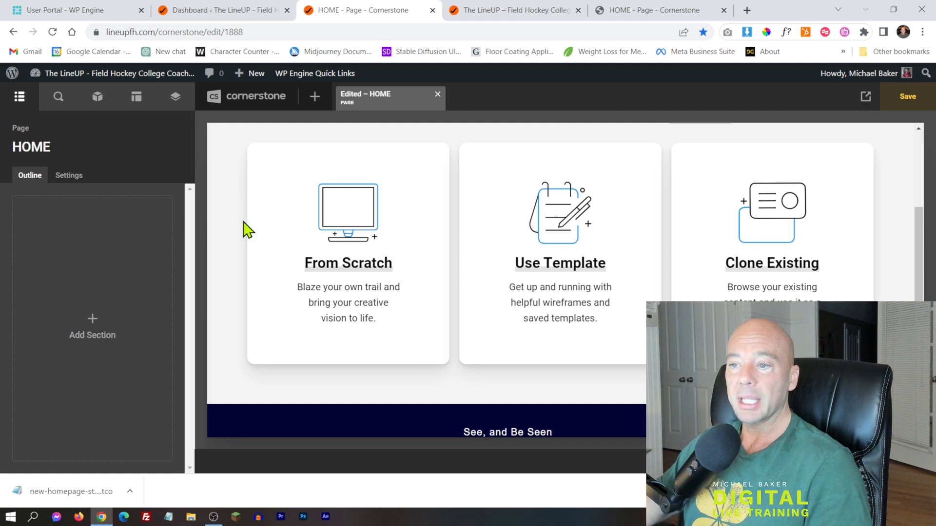
- Import new-homepage-st-patricks.tco from the Desktop into the production site's template library
scroll(626, 274, "up", 4)
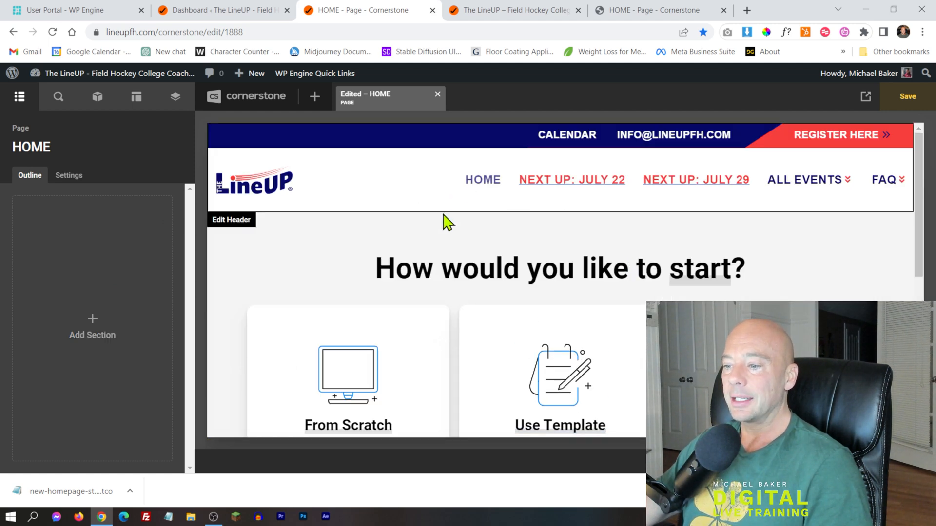
scroll(458, 243, "down", 4)
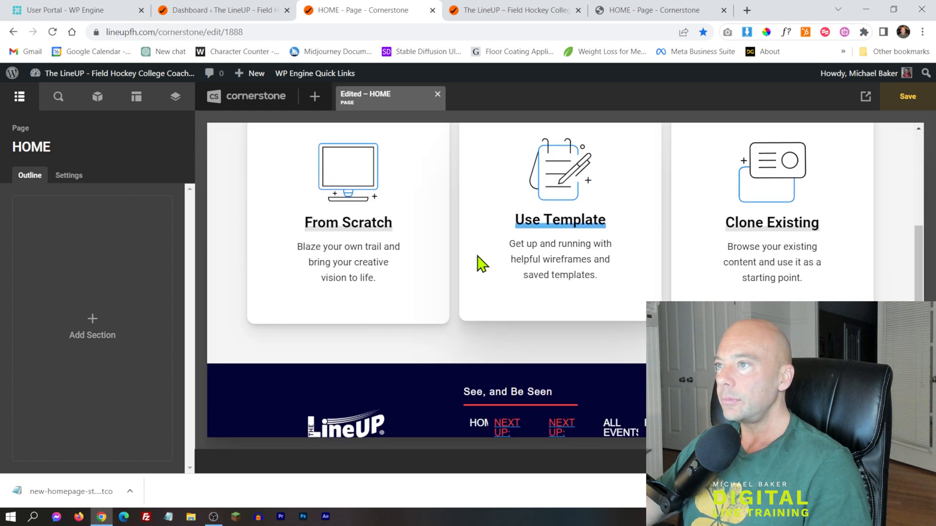
scroll(487, 273, "up", 3)
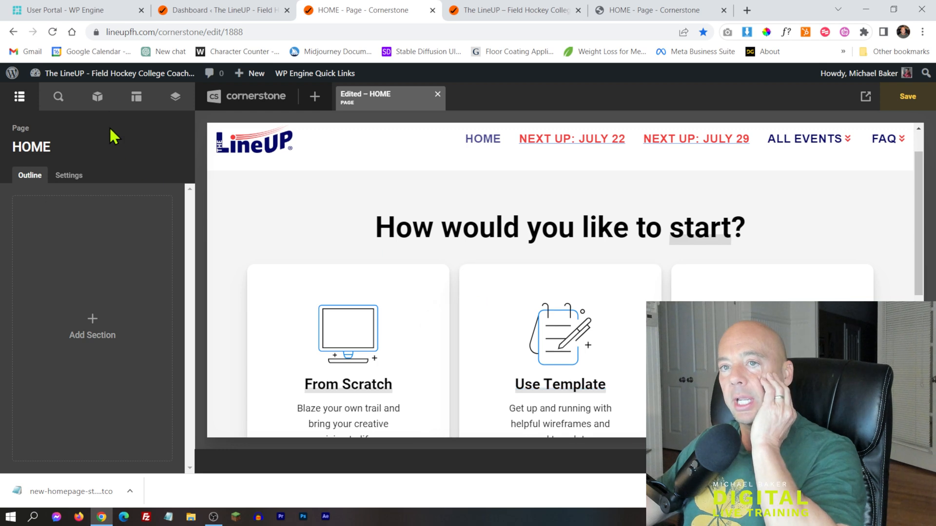
left_click(137, 97)
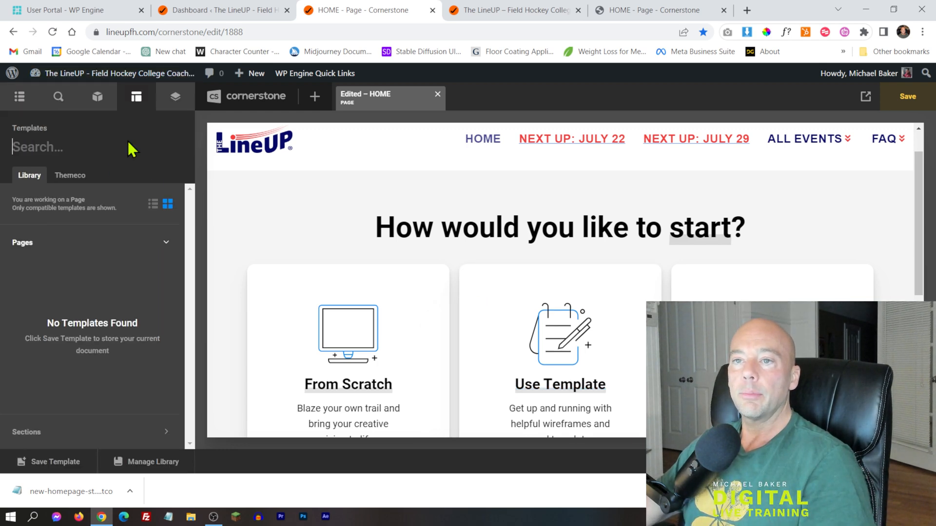
left_click(146, 463)
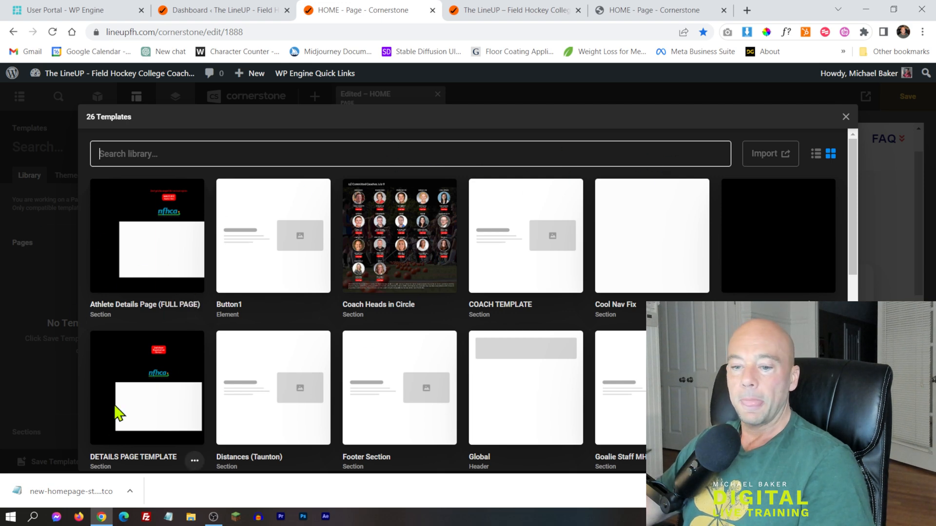
left_click(770, 156)
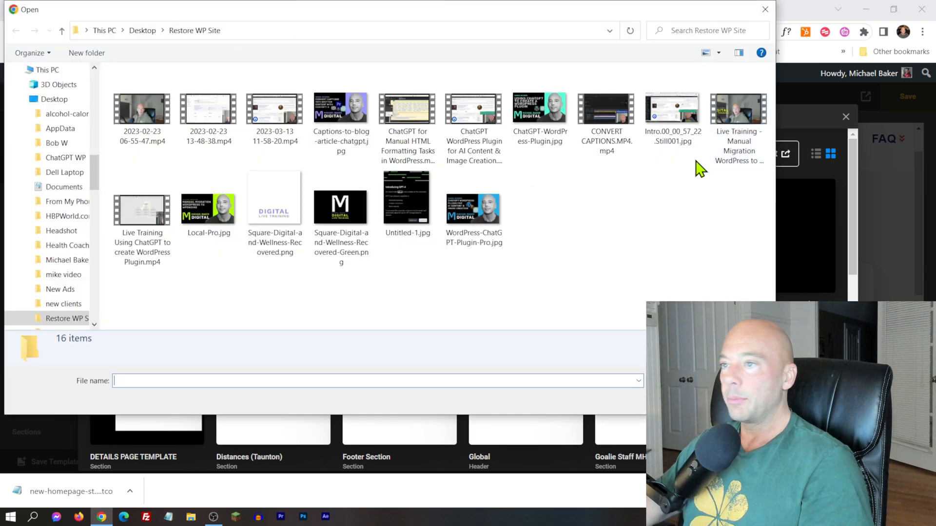
left_click(140, 32)
scroll(556, 184, "down", 6)
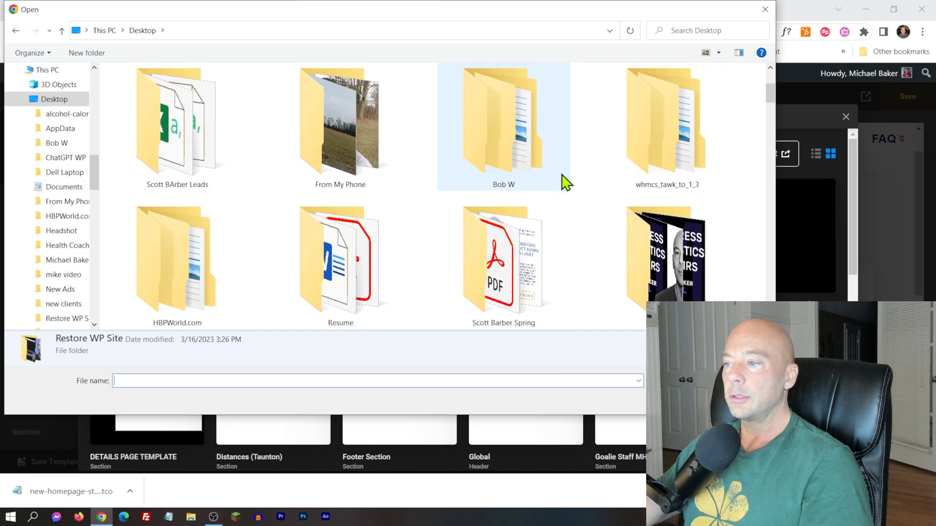
scroll(561, 173, "down", 2)
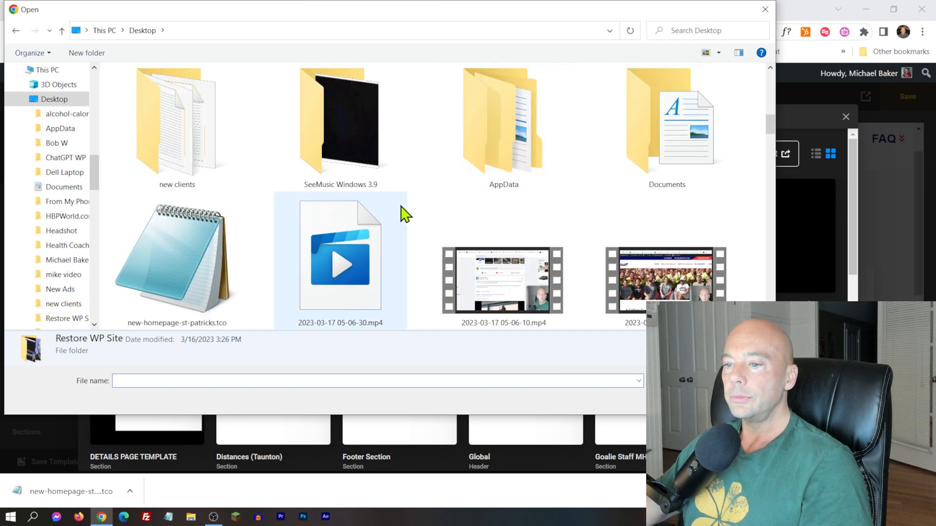
double_click(203, 232)
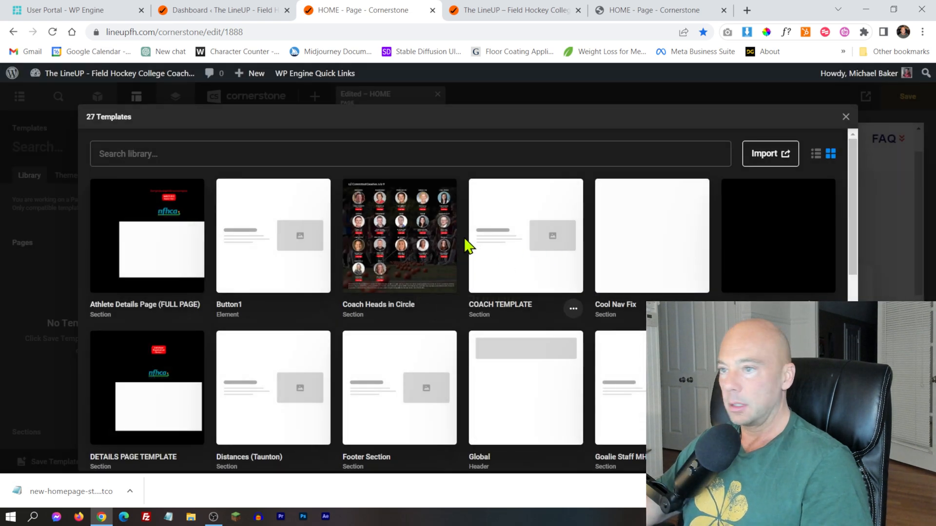
- Check the production template library for the imported New Homepage St. Patricks template, and close the library
scroll(417, 240, "down", 5)
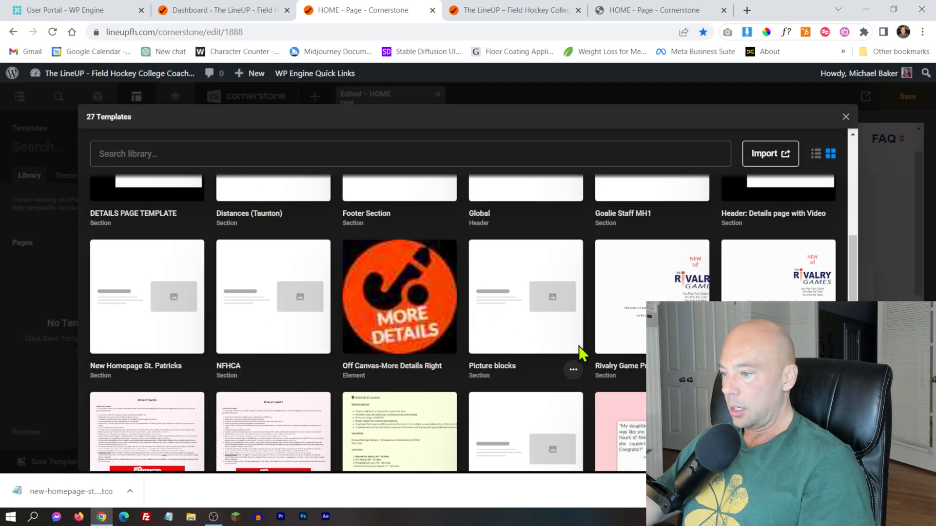
scroll(580, 351, "down", 3)
scroll(570, 264, "up", 8)
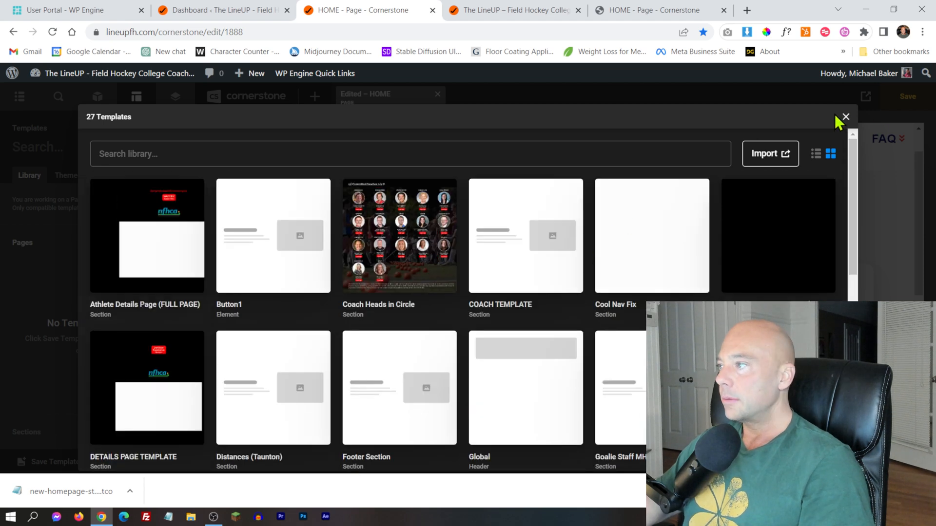
left_click(846, 118)
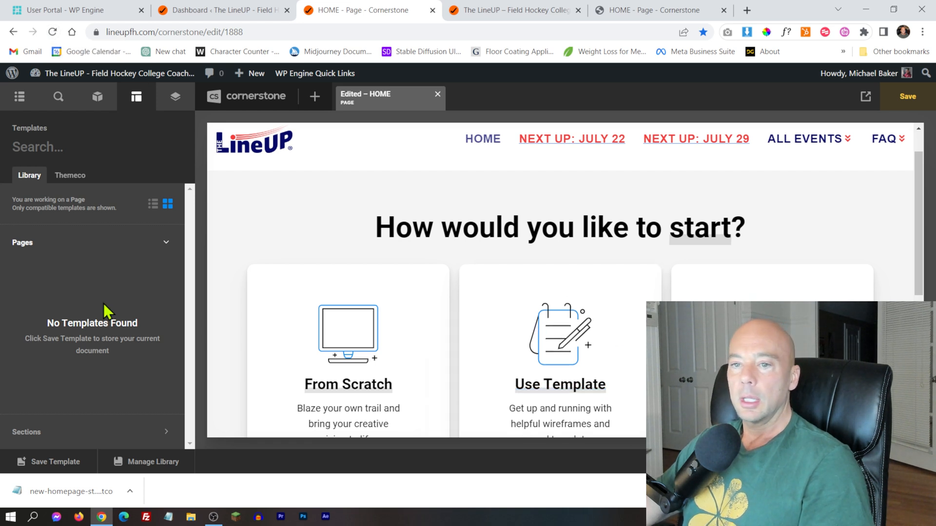
- Add the New Homepage St. Patricks section template to the empty production home page
left_click(88, 429)
scroll(98, 379, "down", 3)
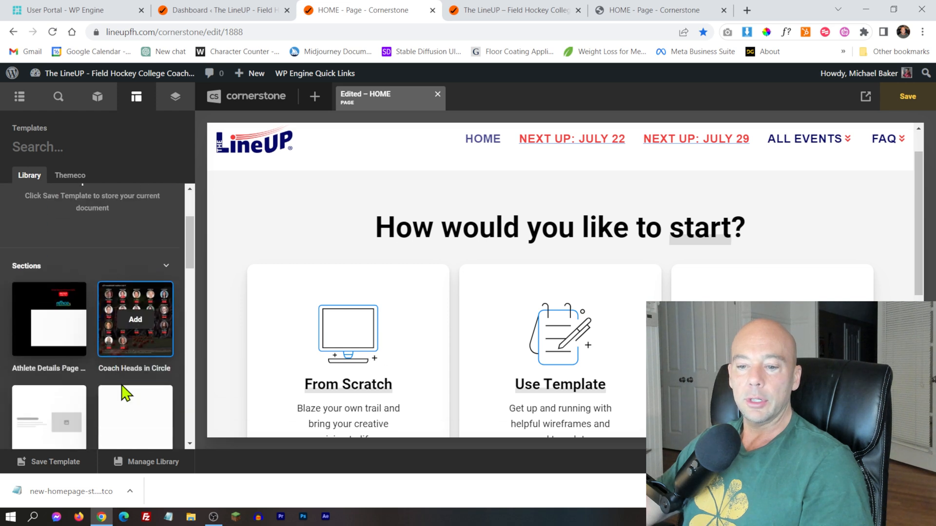
scroll(134, 319, "down", 2)
scroll(145, 293, "down", 2)
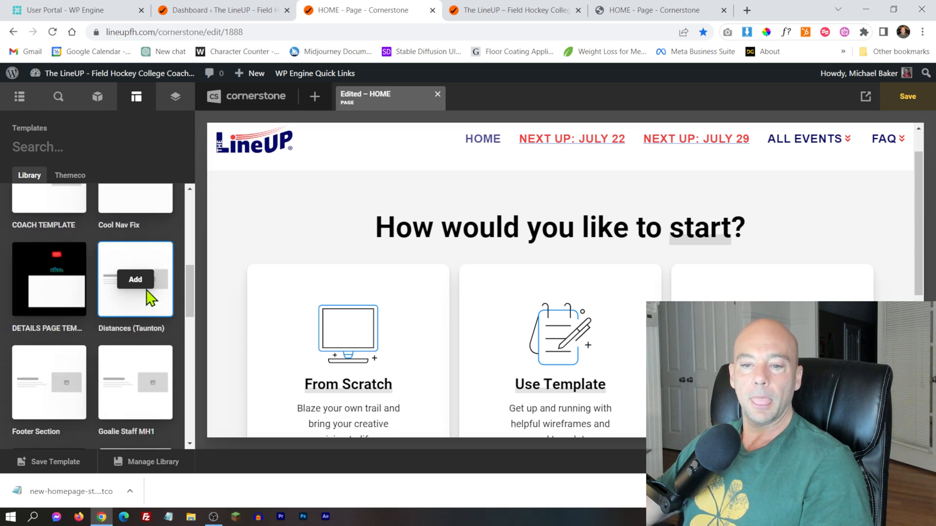
scroll(146, 293, "down", 2)
scroll(146, 295, "down", 2)
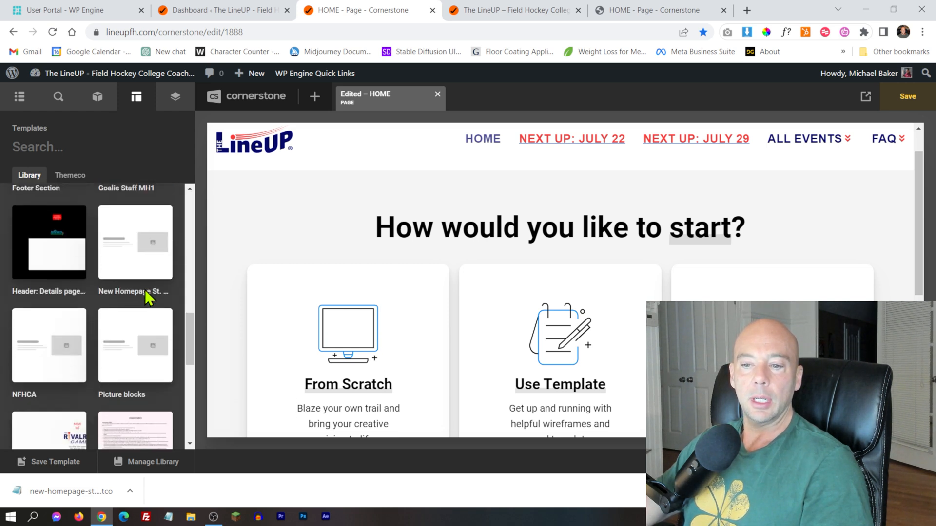
left_click(135, 243)
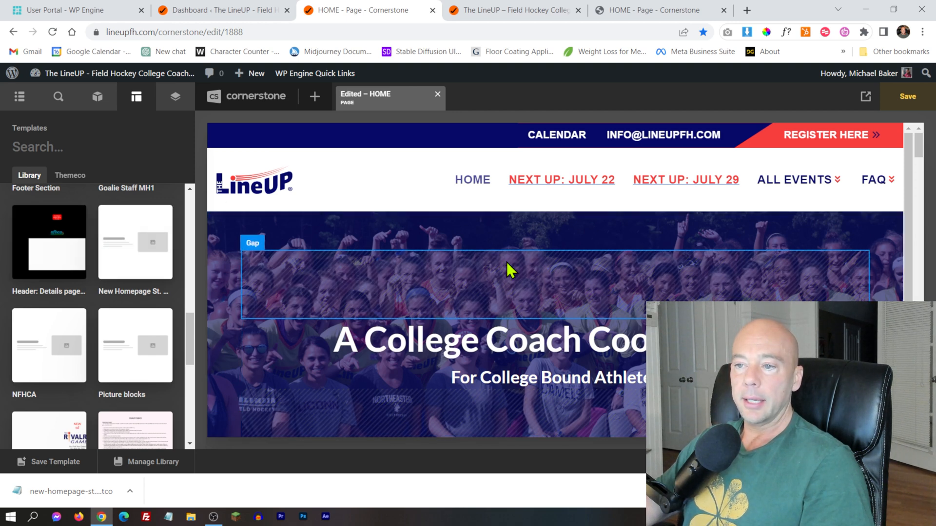
- Review the inserted home page content from the hero headline through the schools list, mail list and FAQ sections to the closing image
scroll(507, 263, "down", 2)
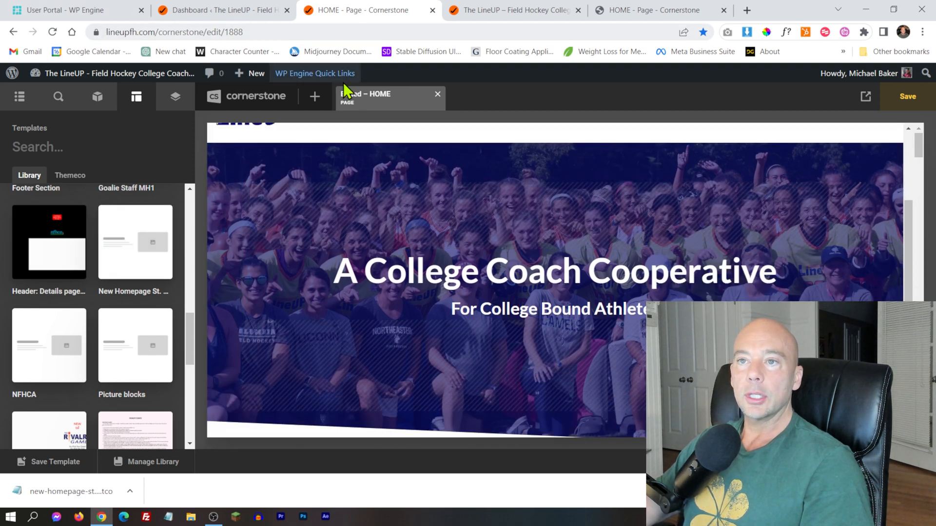
scroll(540, 273, "down", 3)
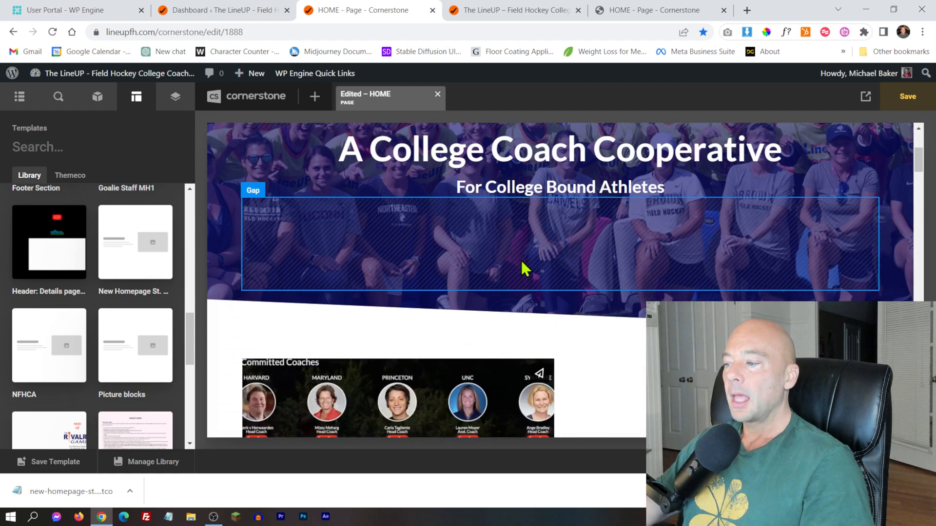
scroll(525, 270, "down", 3)
scroll(525, 270, "up", 5)
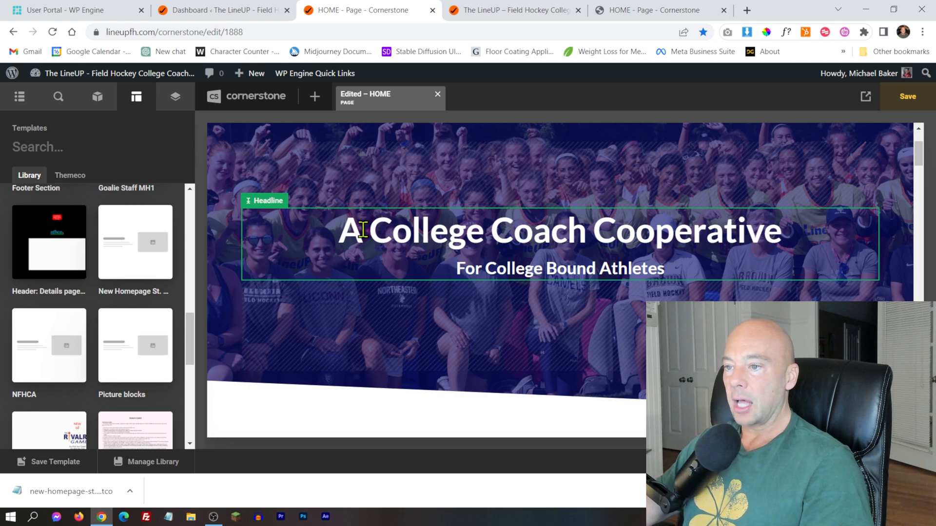
left_click(173, 97)
left_click(137, 98)
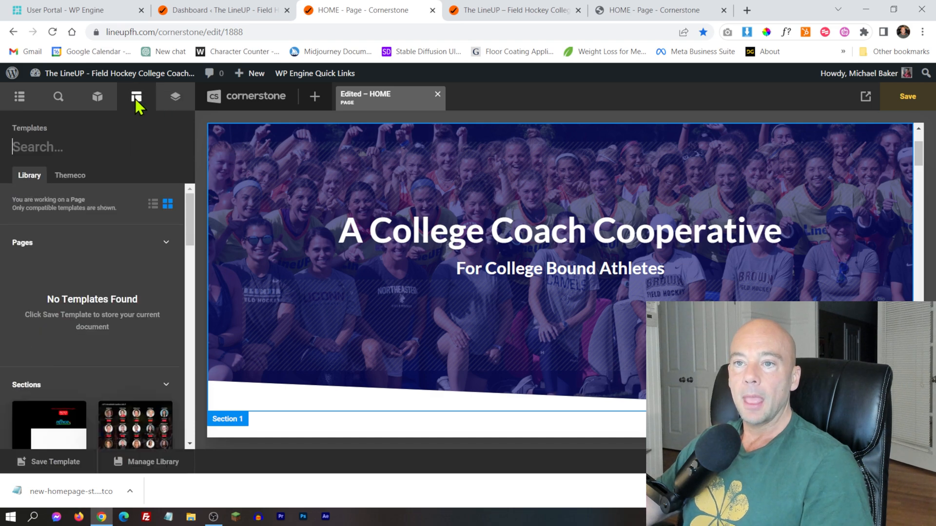
scroll(579, 227, "down", 1)
scroll(579, 227, "down", 10)
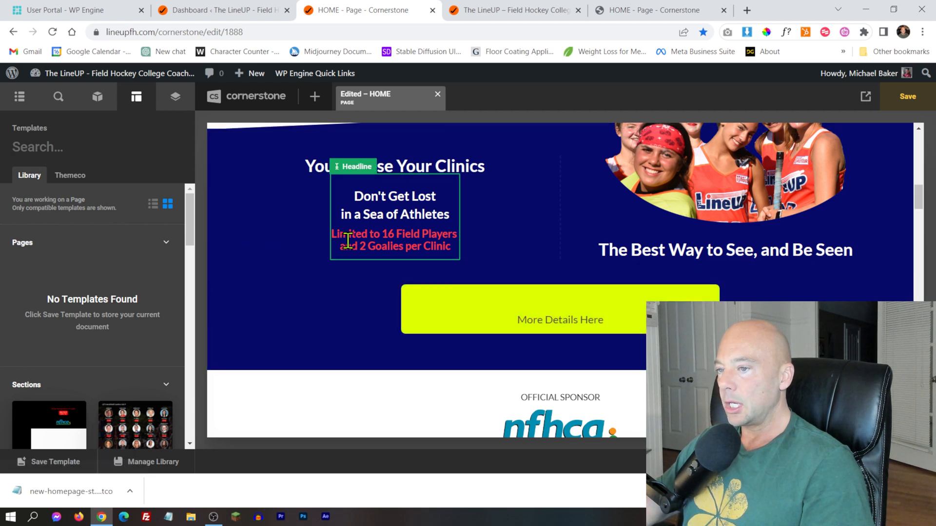
scroll(366, 265, "down", 6)
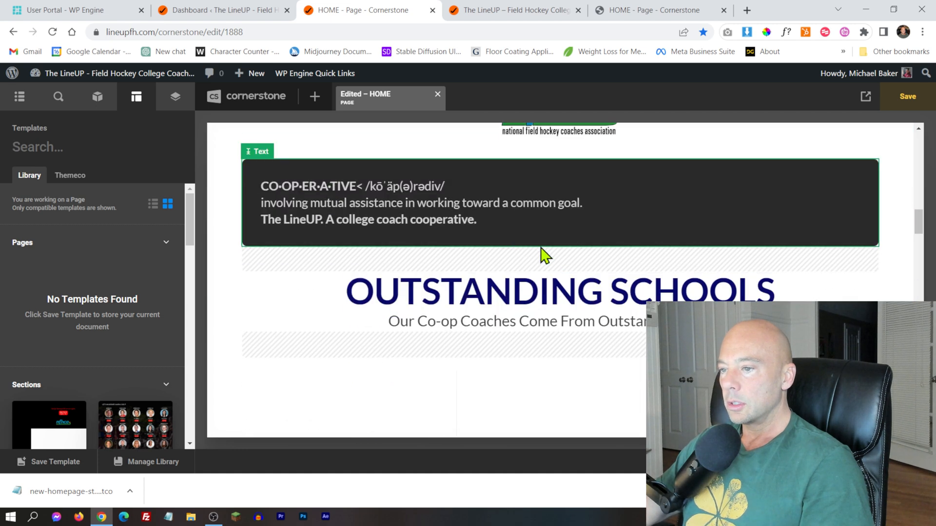
scroll(511, 249, "down", 5)
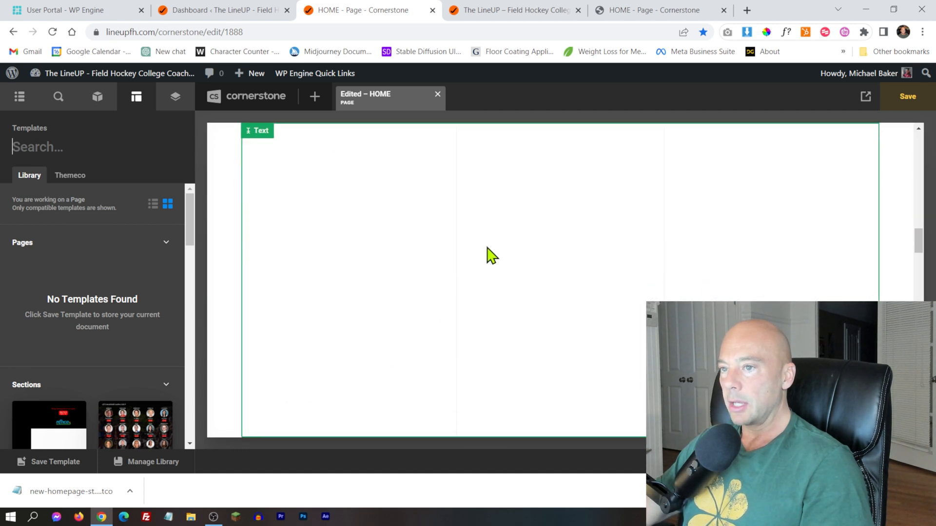
scroll(517, 273, "down", 3)
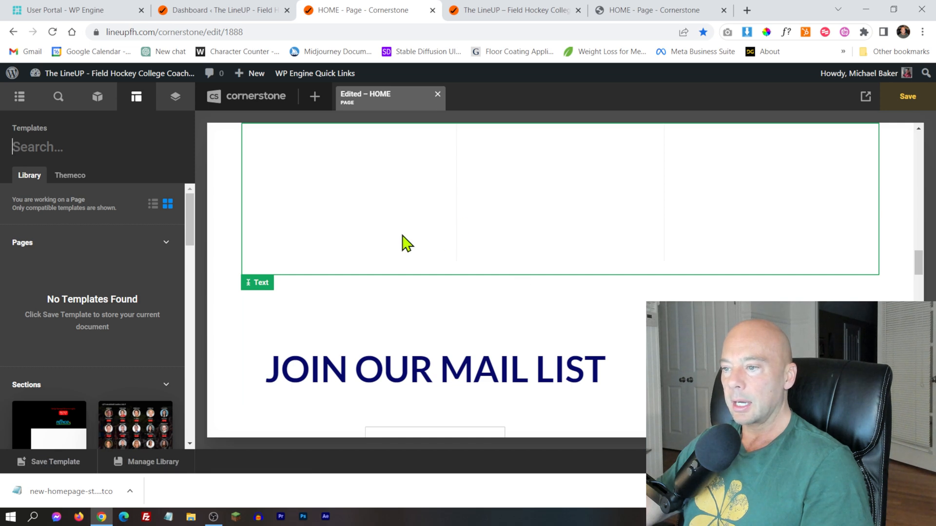
scroll(403, 236, "down", 5)
scroll(404, 236, "down", 6)
scroll(409, 242, "down", 4)
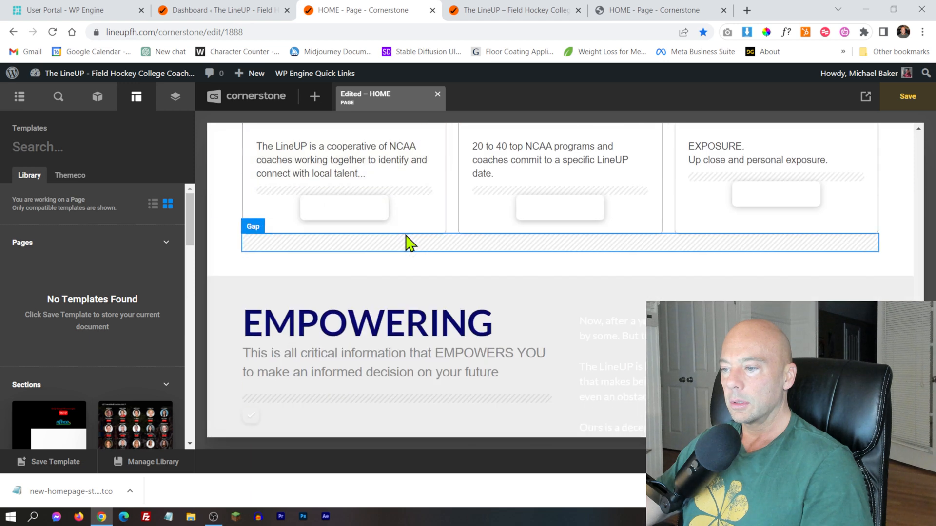
scroll(409, 242, "down", 10)
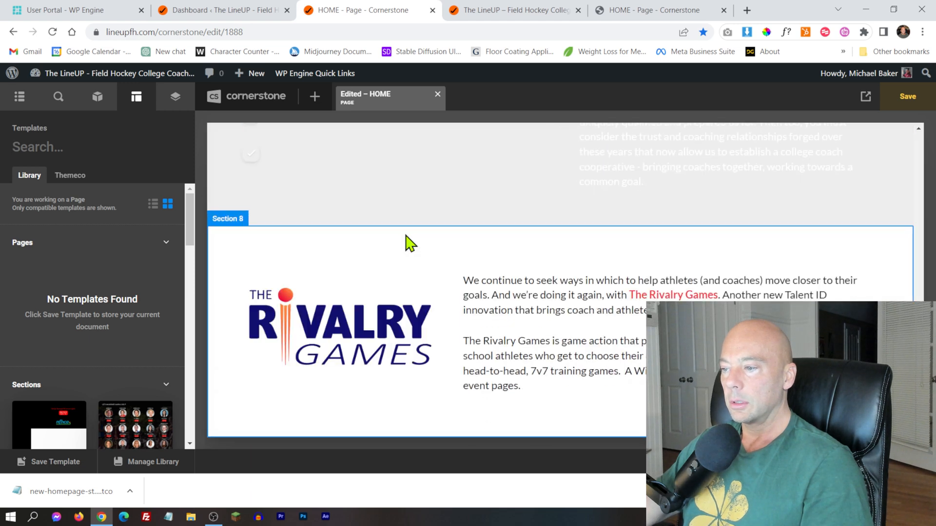
scroll(410, 242, "down", 5)
scroll(436, 266, "down", 3)
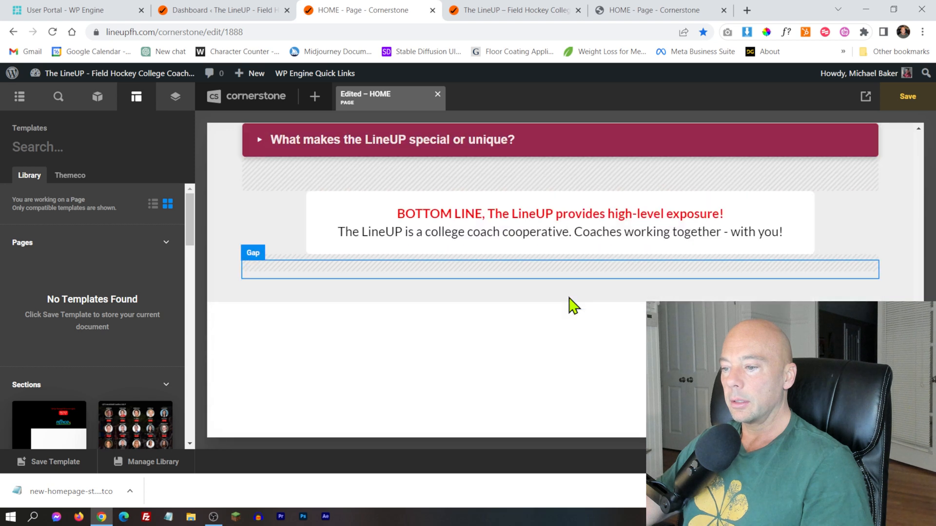
scroll(573, 297, "down", 4)
scroll(569, 298, "up", 2)
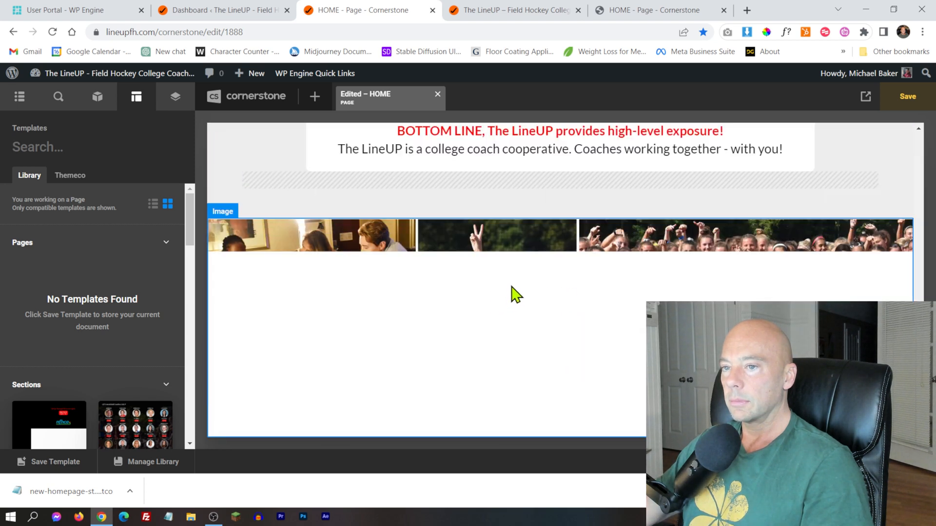
scroll(516, 294, "down", 5)
- Recheck the inserted sections in reverse order, from the FAQ back to the site header
mouse_move(628, 303)
scroll(578, 255, "up", 10)
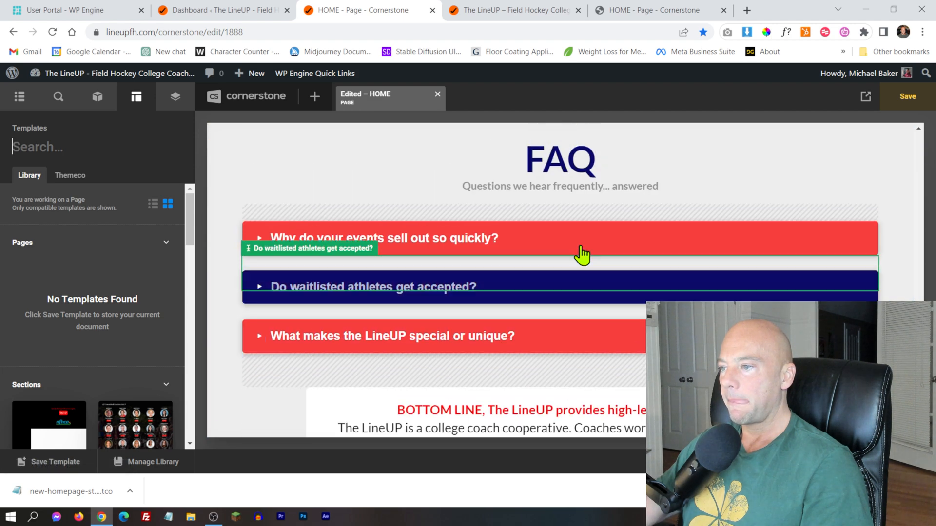
scroll(584, 239, "up", 6)
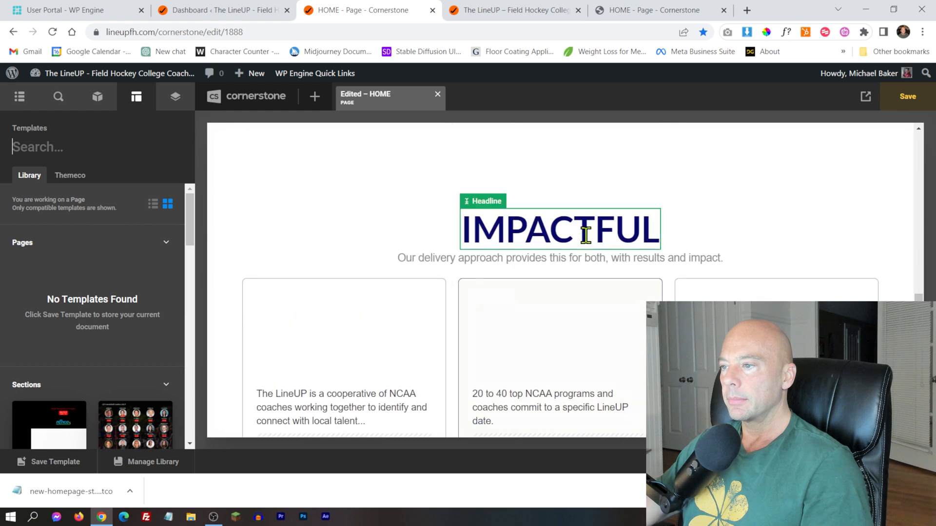
scroll(587, 241, "up", 8)
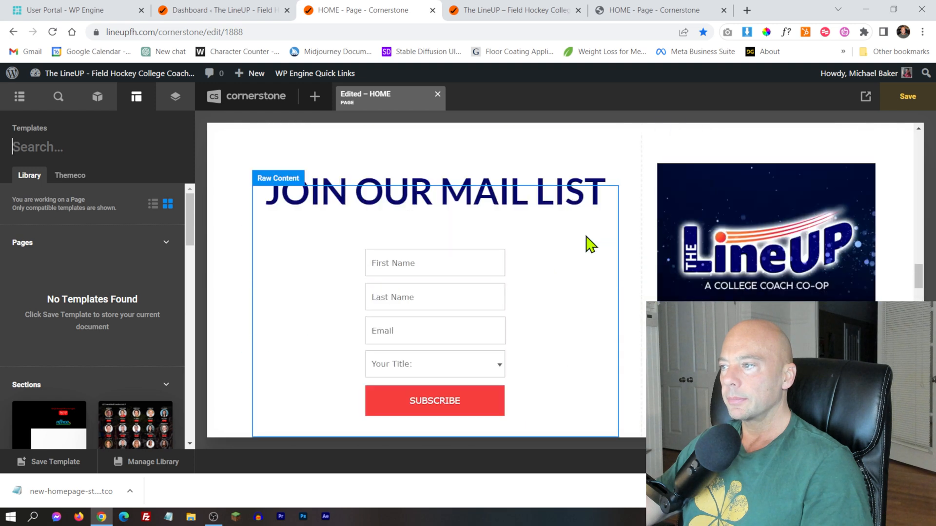
scroll(584, 236, "up", 3)
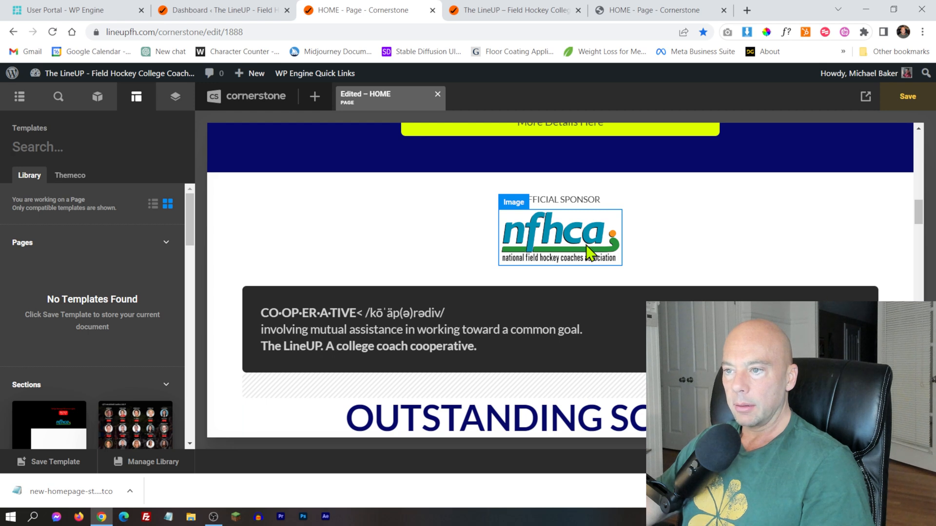
scroll(592, 251, "up", 4)
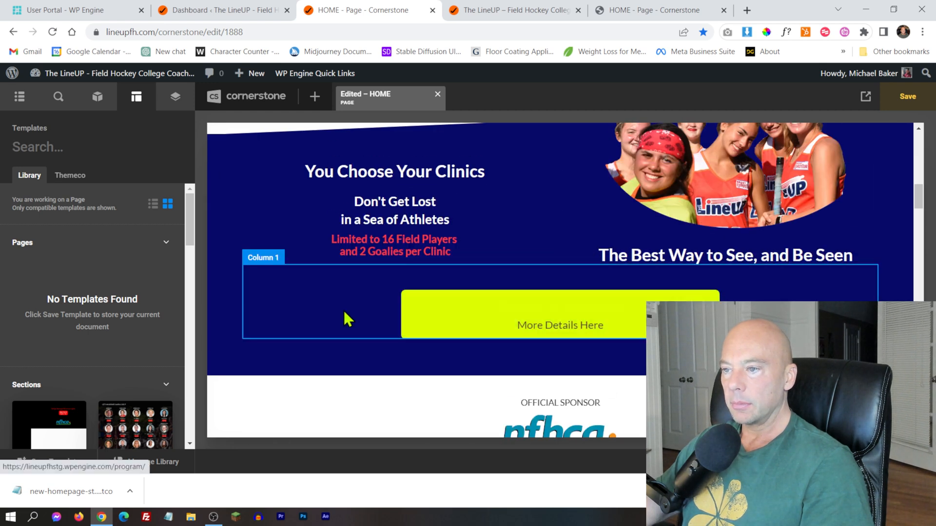
scroll(464, 271, "up", 7)
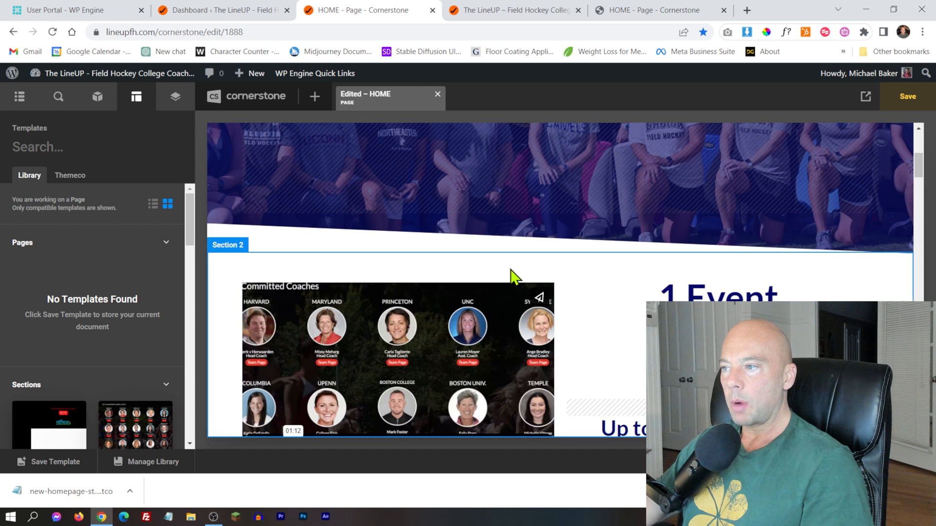
scroll(672, 295, "up", 5)
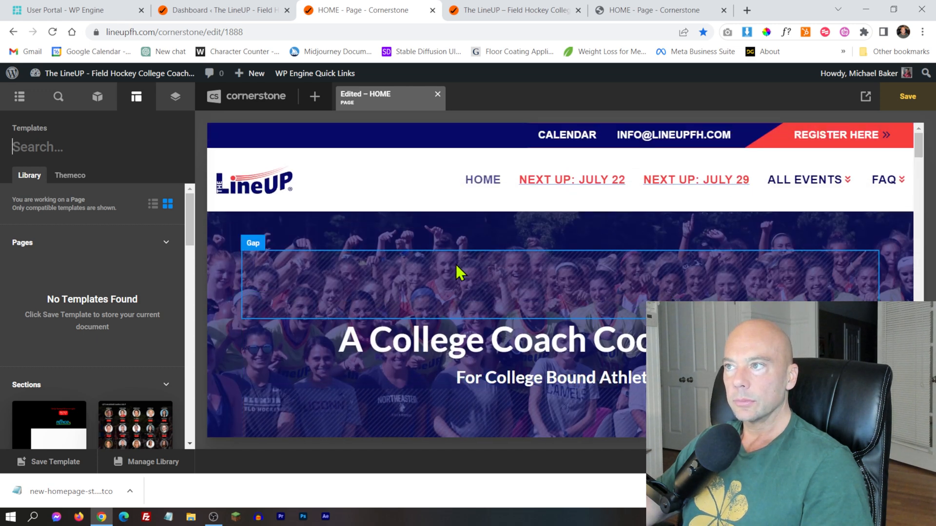
- On the staging home page, copy the hex code of the Brand Secondary background used by the schools list text
left_click(660, 10)
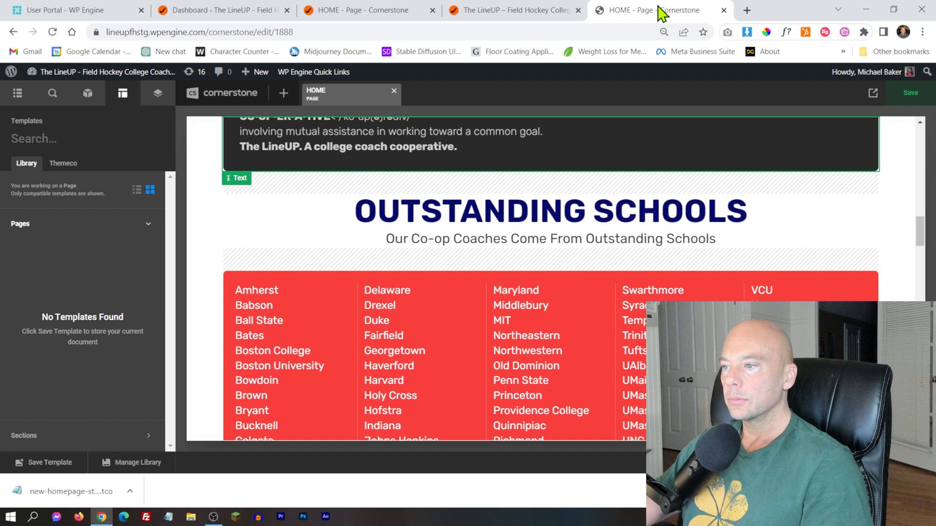
left_click(278, 281)
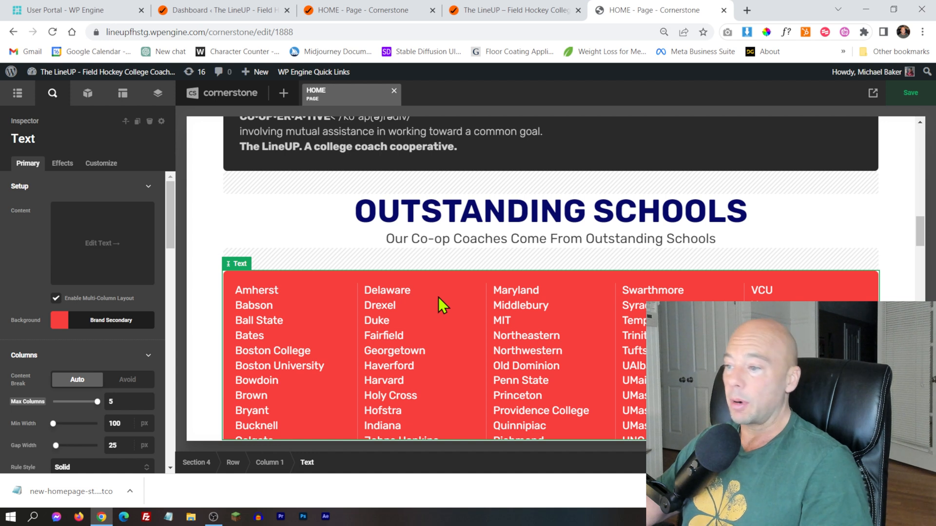
left_click(57, 321)
left_click(136, 284)
key("ctrl+c")
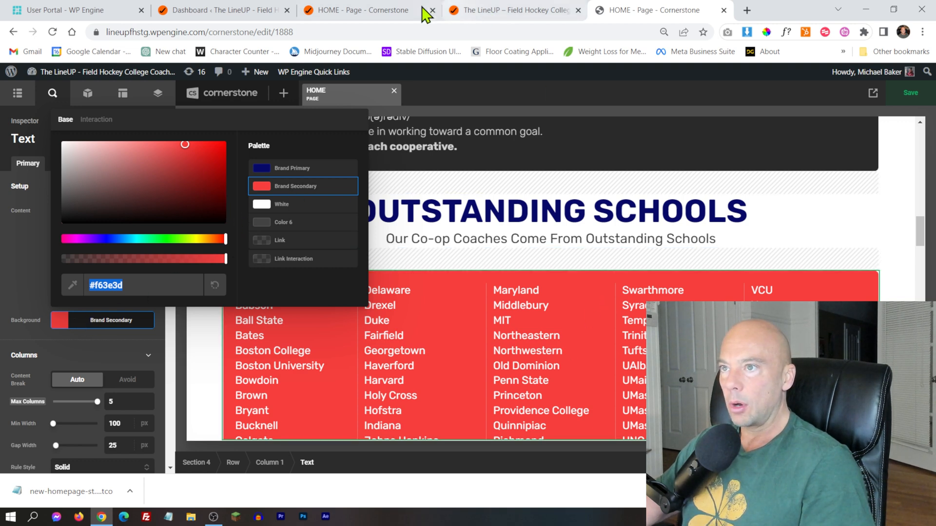
- Switch to the production home page and inspect the background, column and spacing settings of the schools list text under Outstanding Schools
left_click(389, 8)
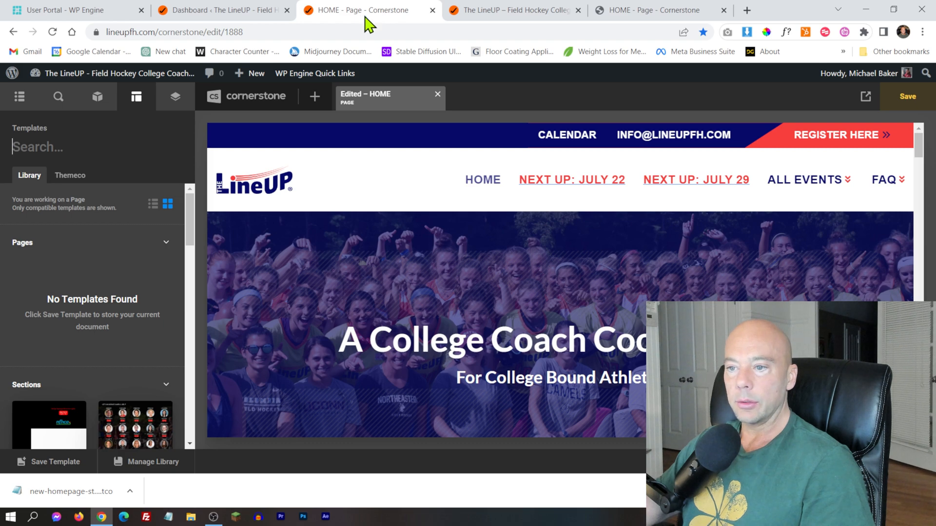
scroll(360, 312, "down", 15)
scroll(410, 298, "down", 4)
scroll(503, 285, "down", 4)
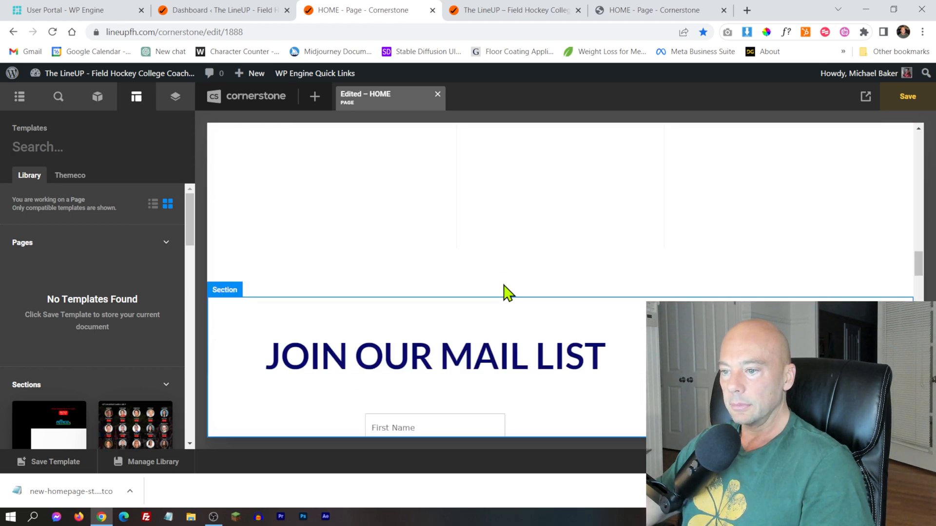
left_click(410, 240)
scroll(122, 251, "down", 6)
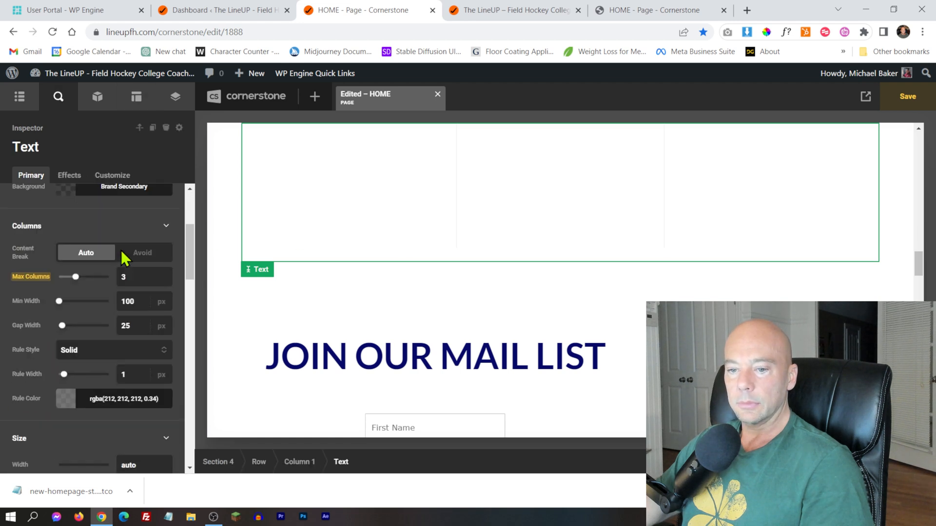
scroll(97, 265, "down", 1)
scroll(115, 299, "down", 6)
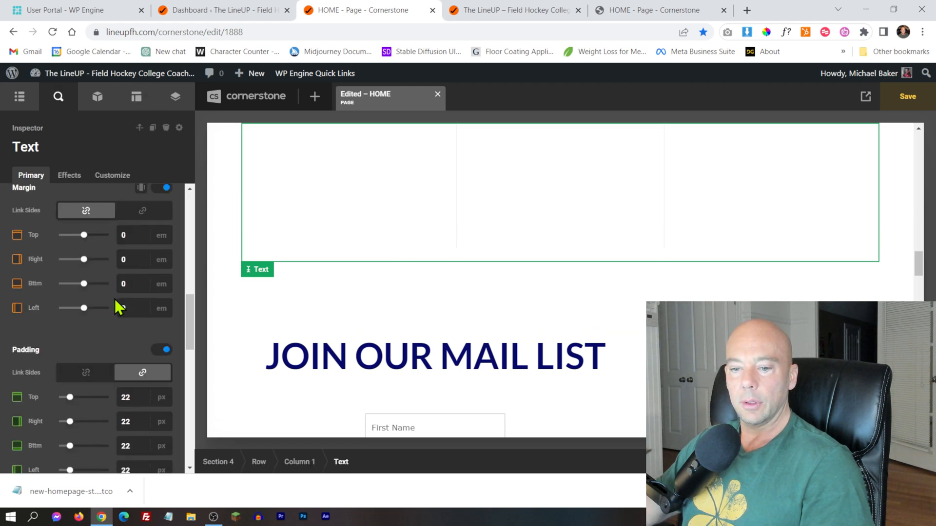
scroll(131, 273, "up", 10)
scroll(124, 266, "up", 3)
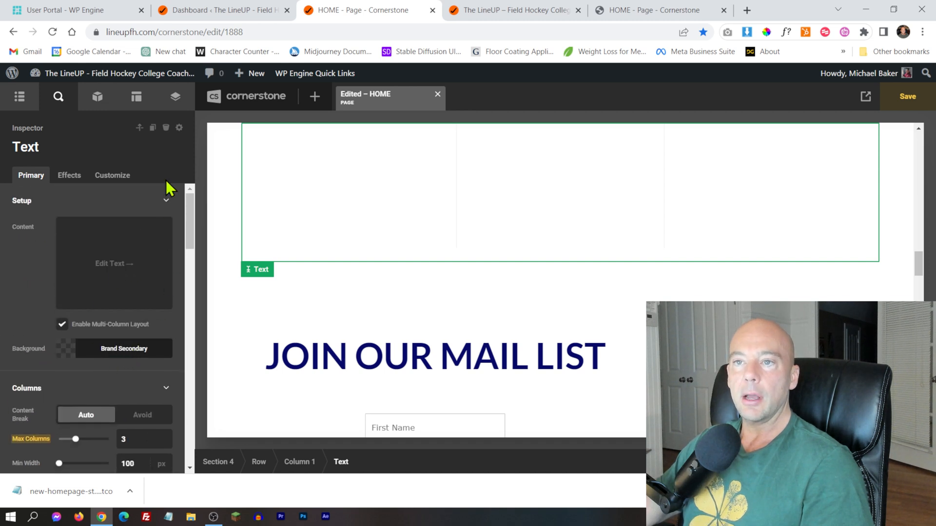
- In the production site's global color palette, set Brand Secondary to #f63e3d
left_click(172, 95)
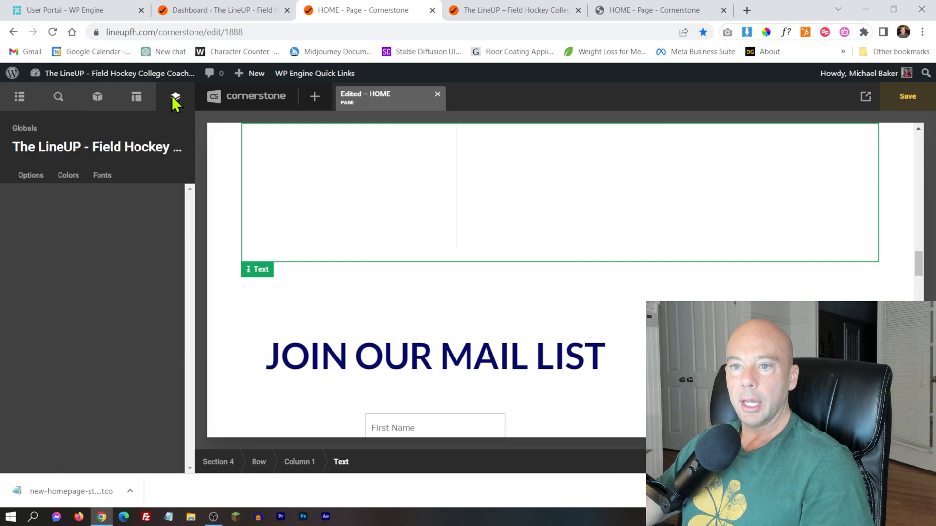
left_click(68, 178)
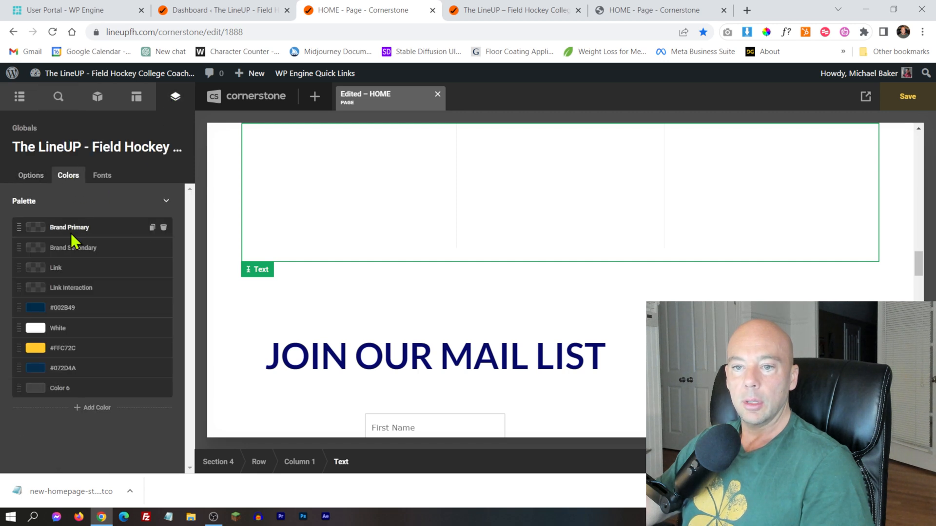
left_click(66, 247)
double_click(128, 454)
key("ctrl+v")
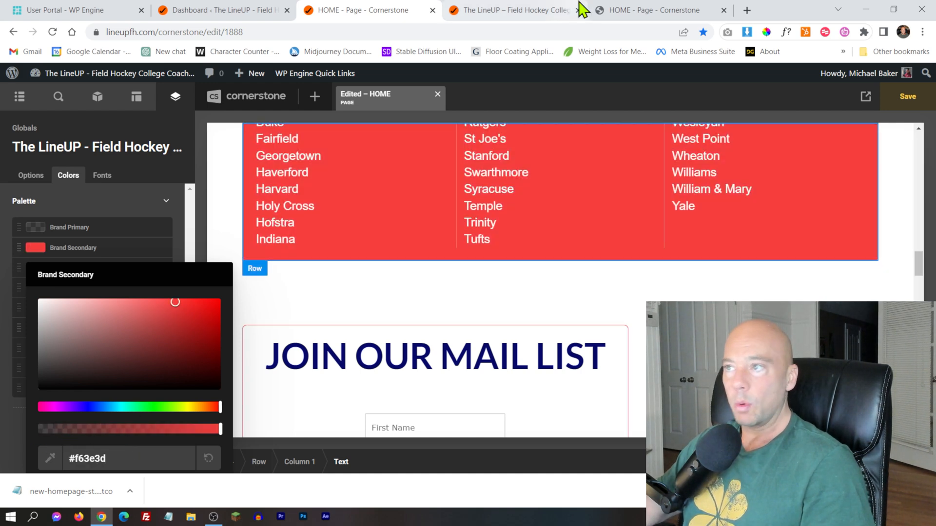
- On the staging home page, copy the Brand Primary hex code #070969 and leave the schools list background on Brand Secondary
left_click(668, 14)
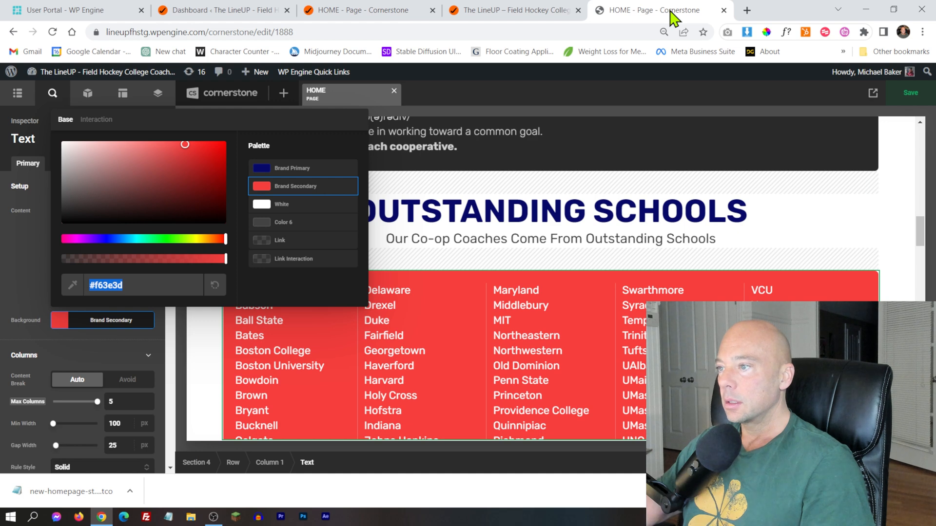
left_click(300, 169)
triple_click(130, 292)
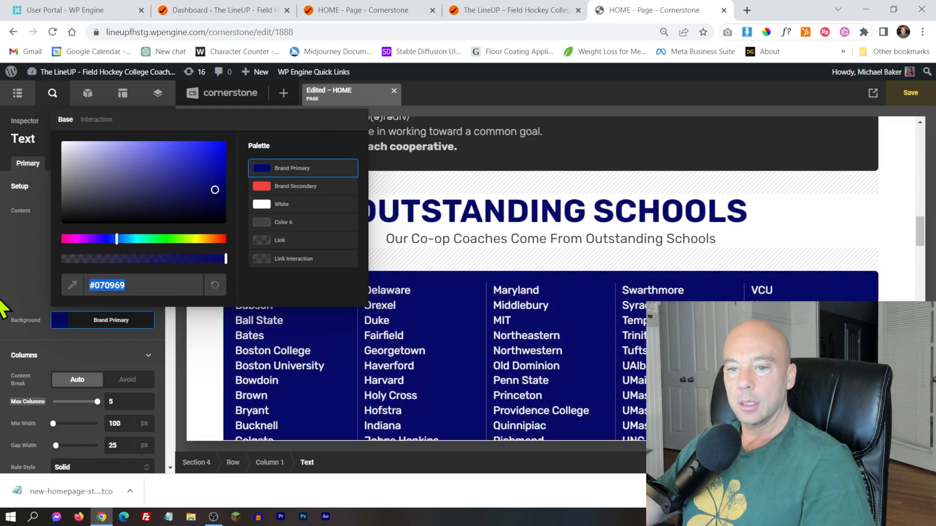
left_click(295, 187)
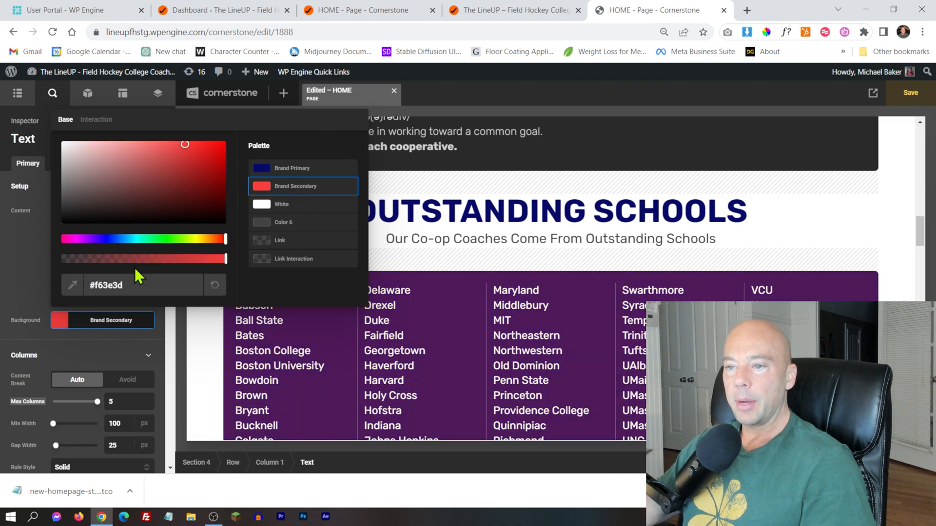
left_click(281, 167)
triple_click(146, 286)
key("ctrl+c")
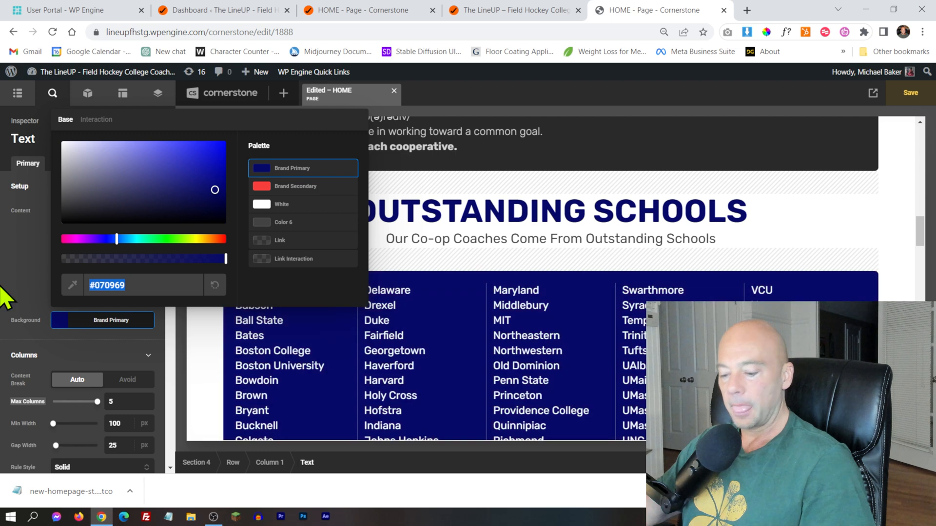
left_click(297, 188)
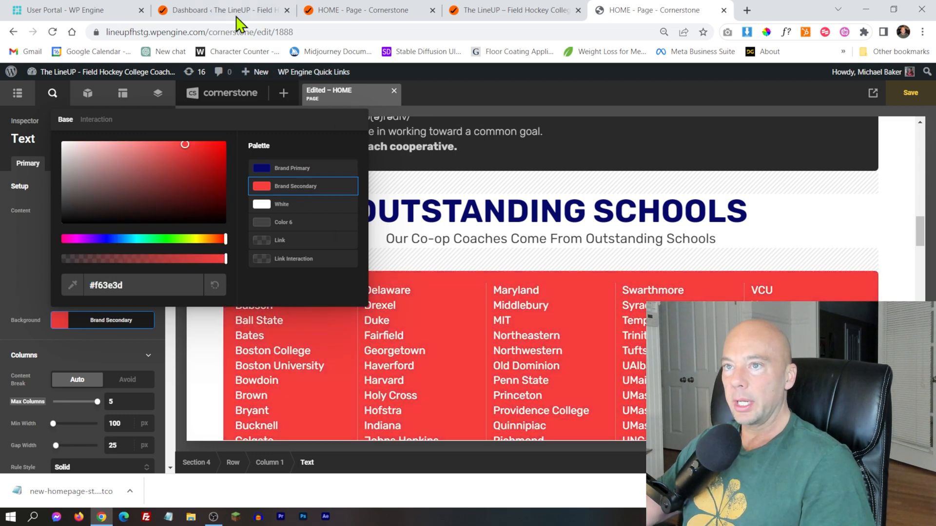
- Switch back to the production home page and set the global Brand Primary color to #070969
left_click(237, 12)
left_click(378, 15)
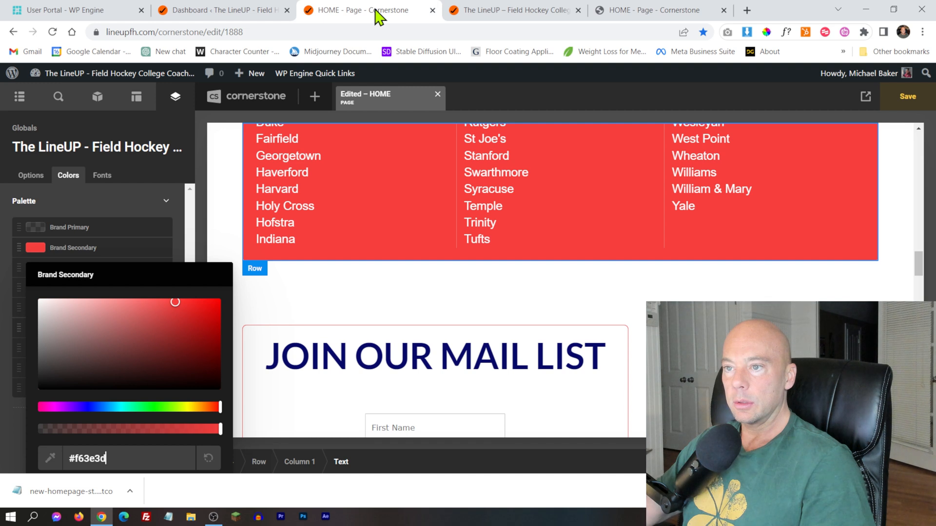
left_click(69, 226)
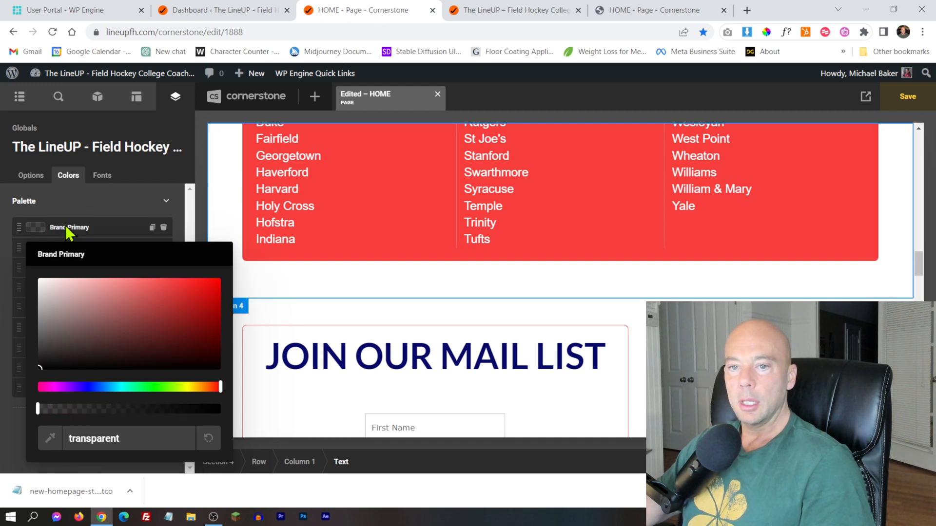
double_click(130, 443)
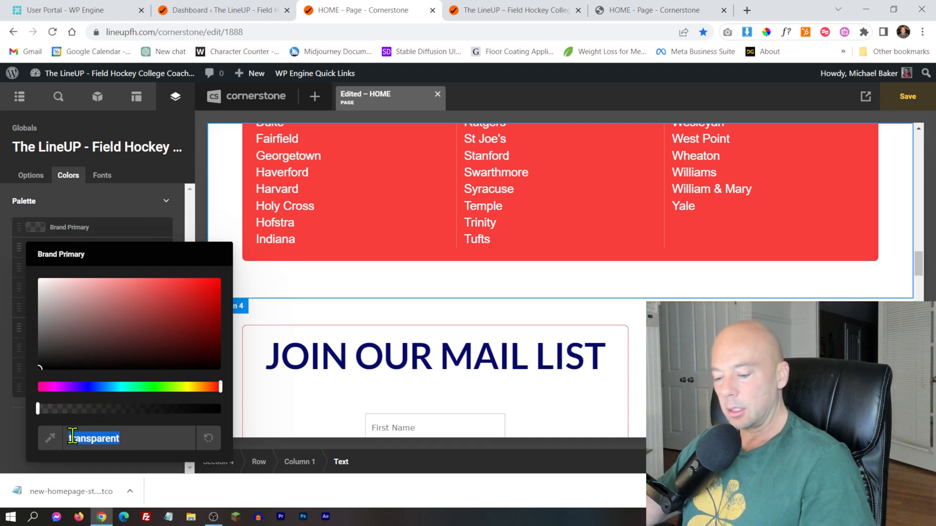
key("ctrl+v")
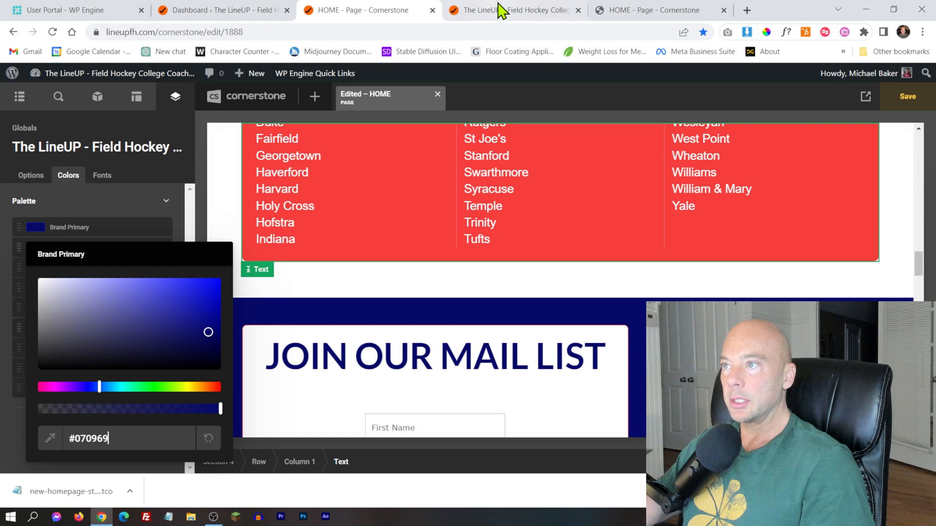
- On the staging home page, sample the navy of the LineUP header logo with the ColorPick Eyedropper and copy its hex code
left_click(633, 15)
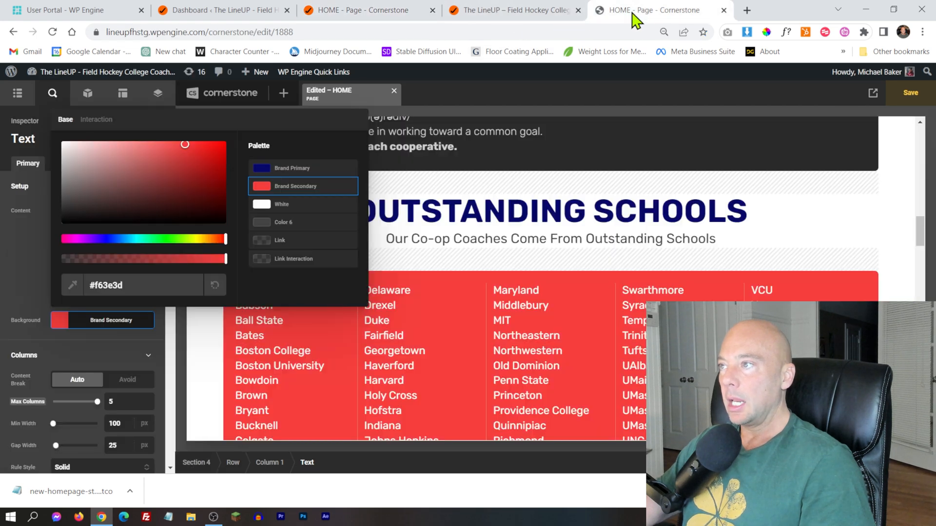
left_click(544, 209)
scroll(560, 212, "up", 15)
scroll(597, 212, "up", 5)
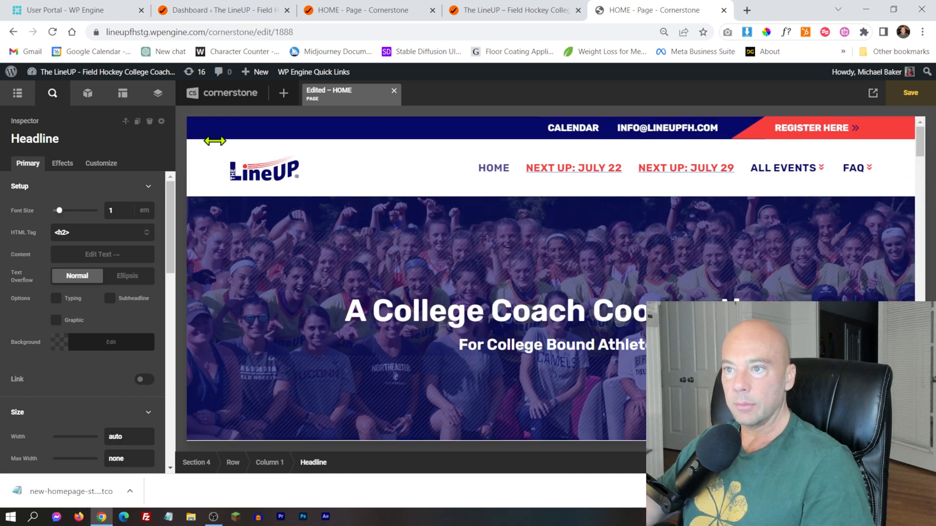
left_click(766, 33)
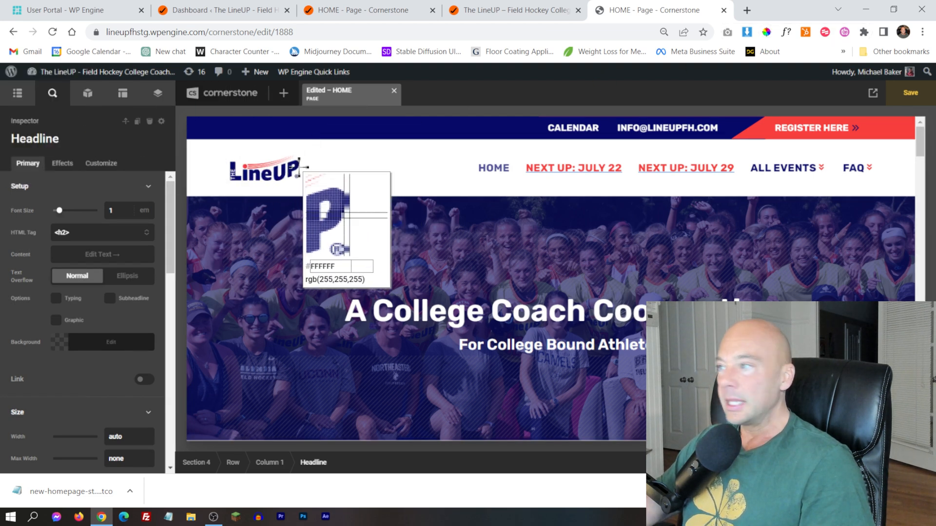
left_click(764, 34)
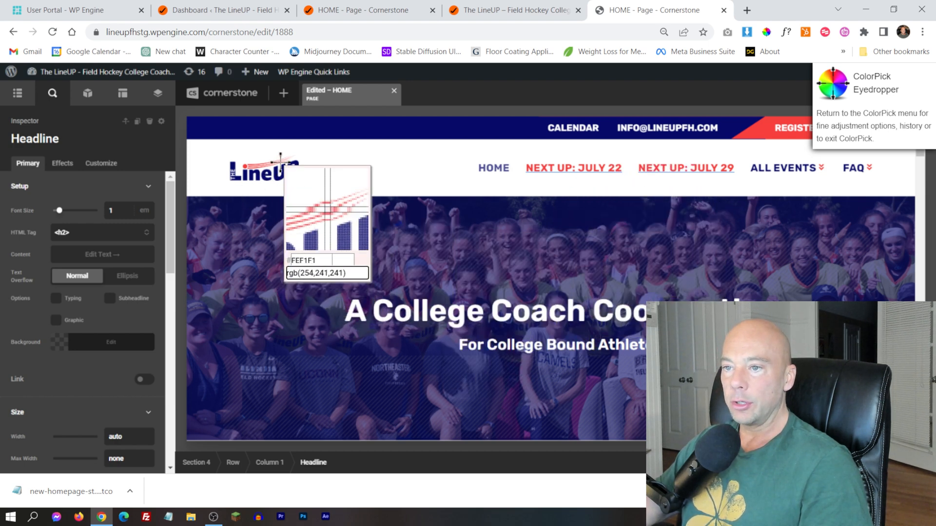
left_click(283, 176)
right_click(317, 192)
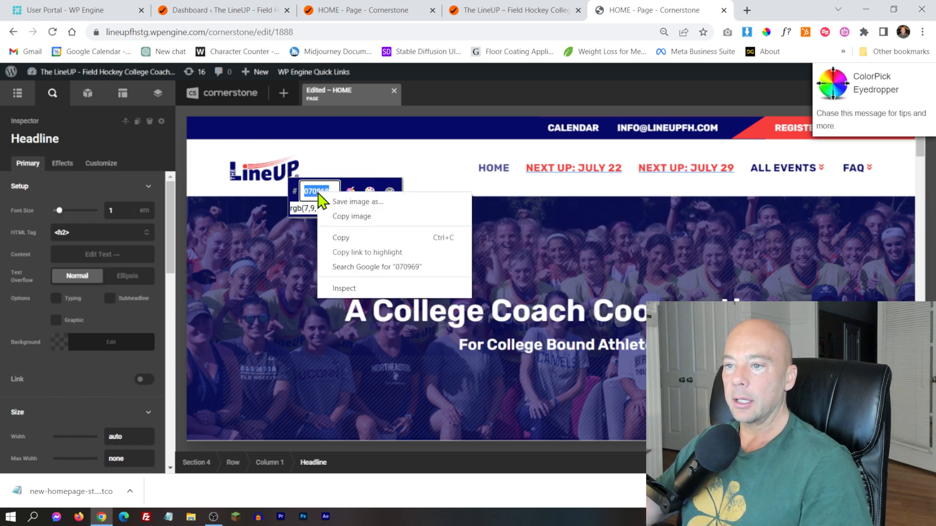
left_click(341, 238)
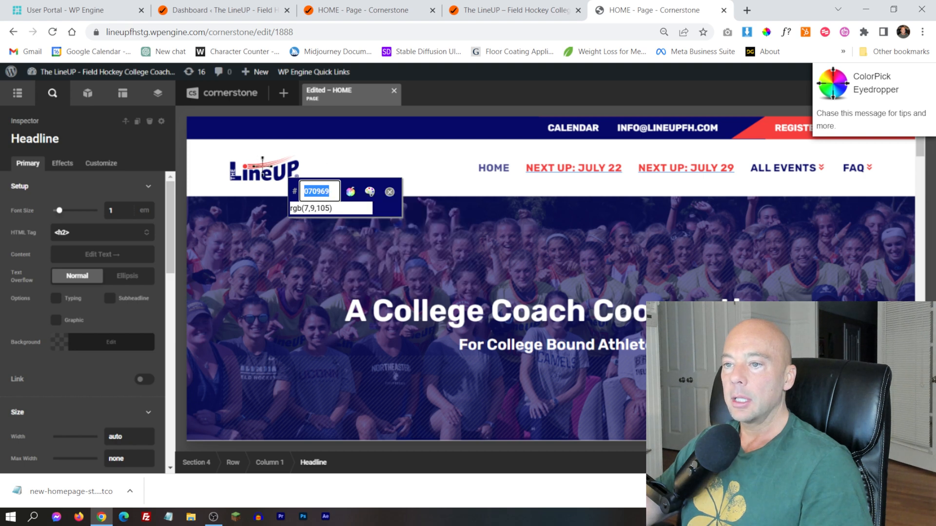
key("Escape")
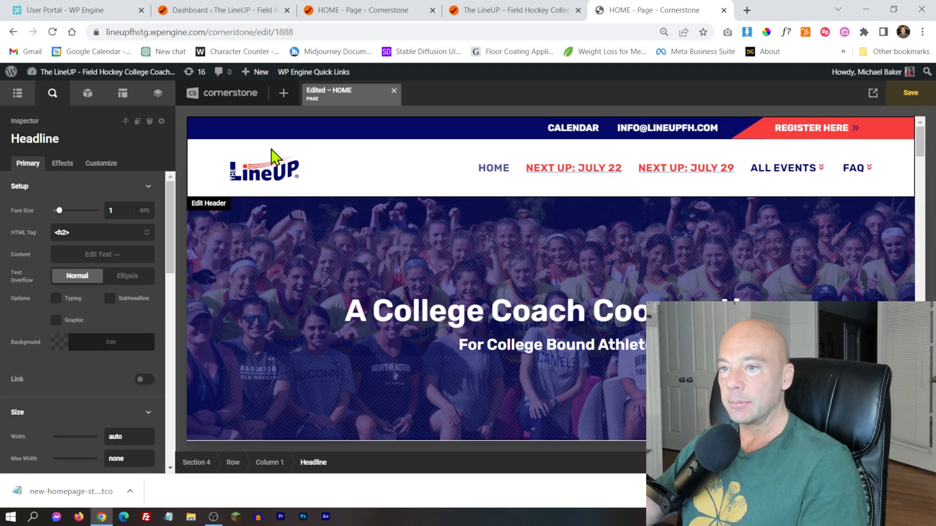
- Return to the production home page and check its global font and color palettes
left_click(224, 14)
left_click(361, 9)
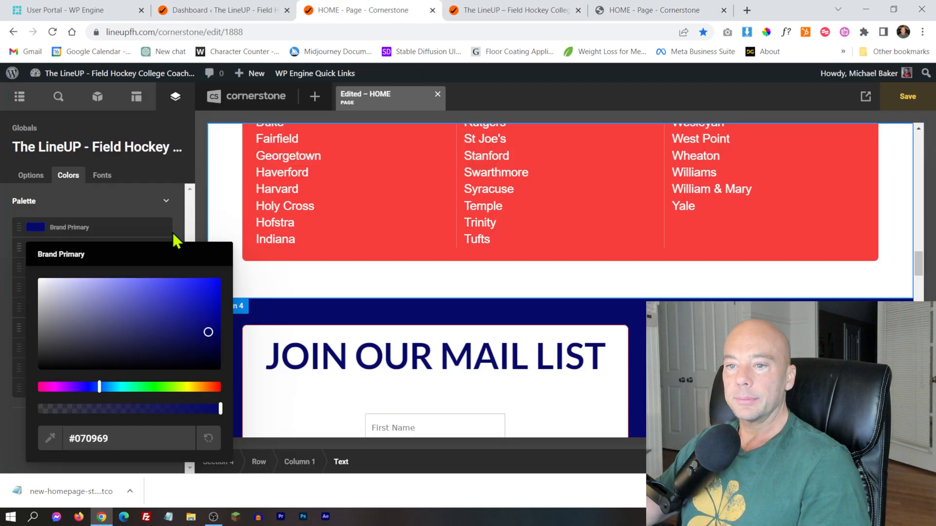
left_click(131, 201)
left_click(99, 175)
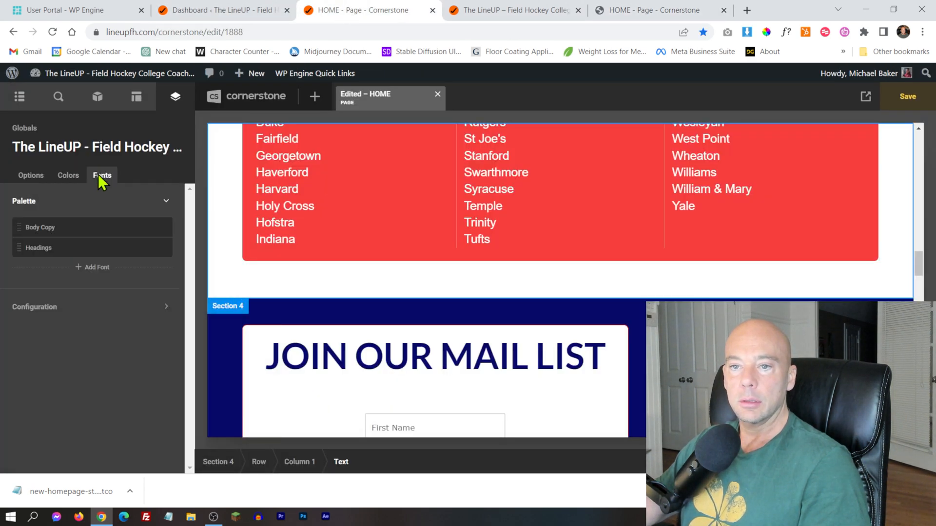
left_click(77, 174)
left_click(70, 203)
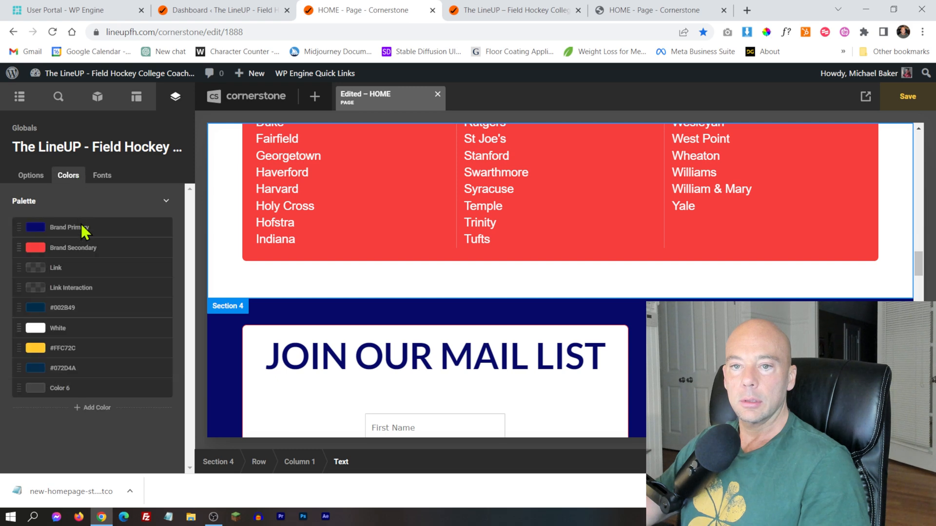
- Show the global color palette of the staging site and inspect its White color
left_click(475, 9)
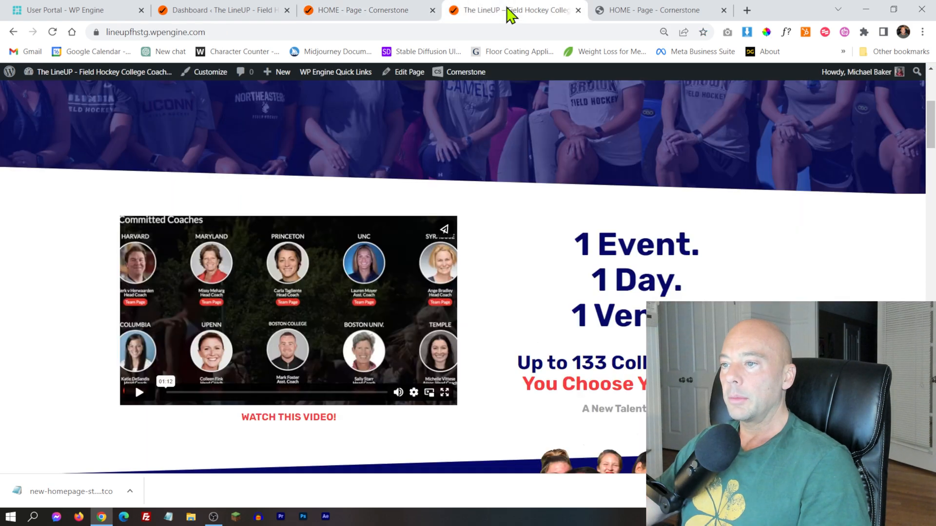
left_click(624, 11)
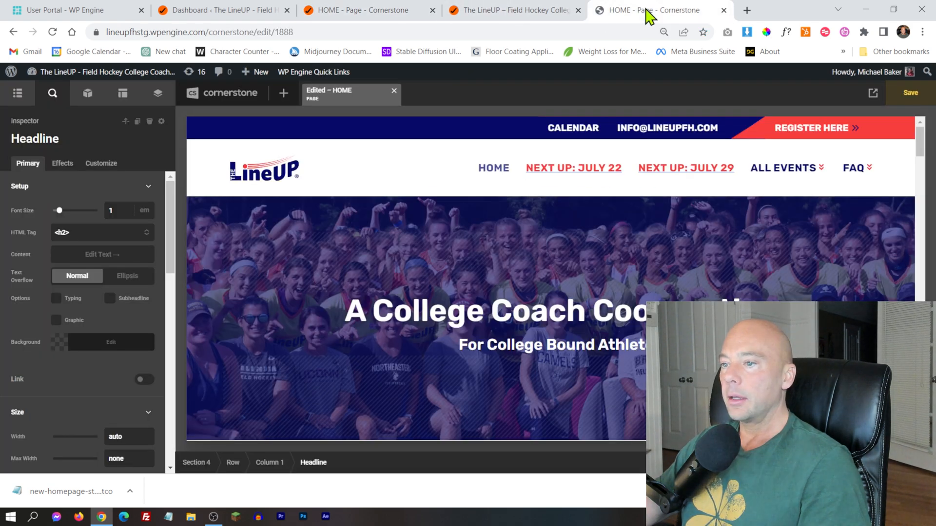
left_click(157, 94)
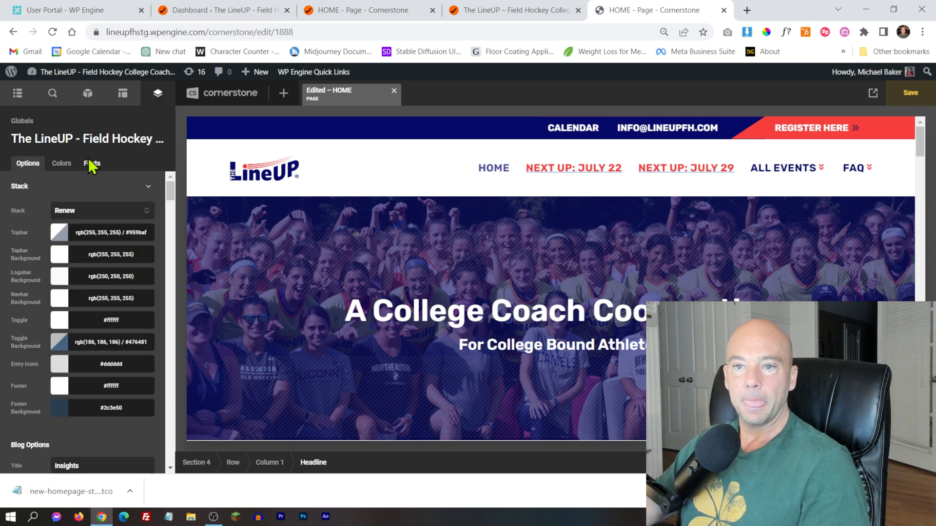
left_click(64, 166)
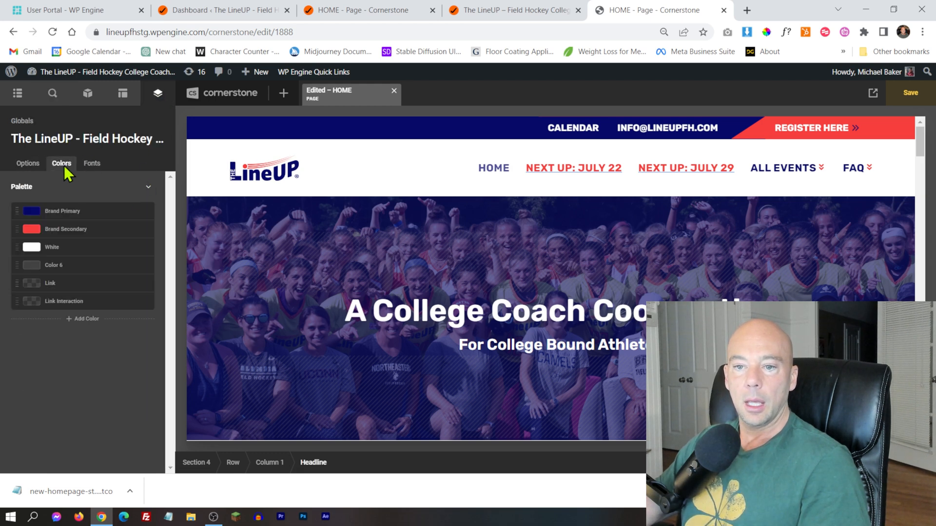
left_click(52, 248)
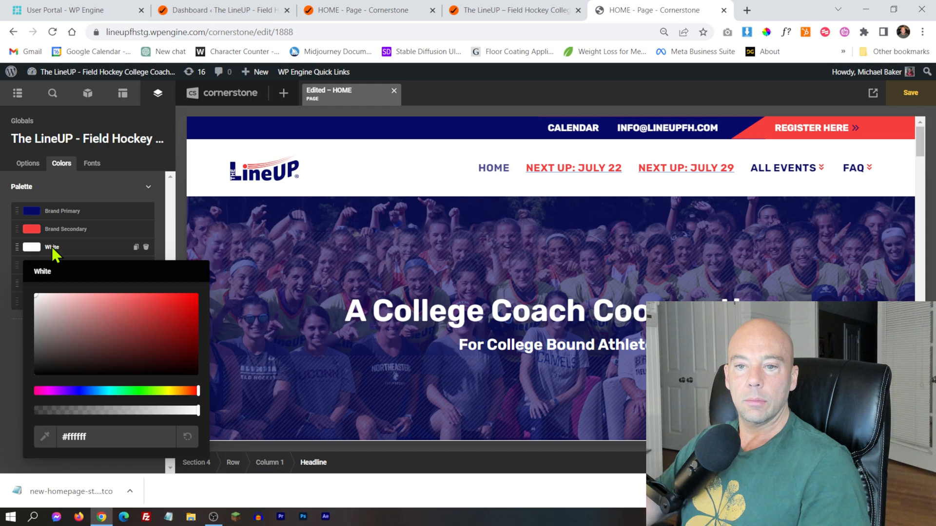
left_click(83, 187)
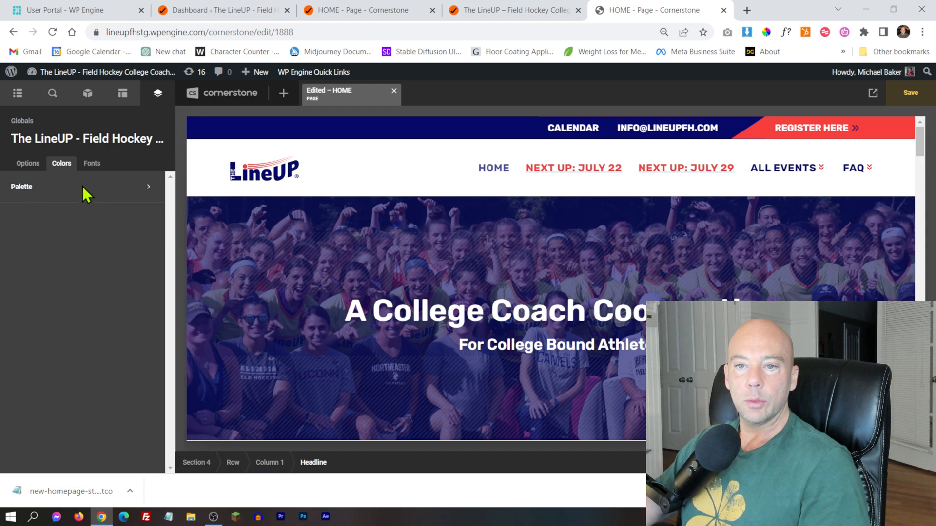
left_click(69, 188)
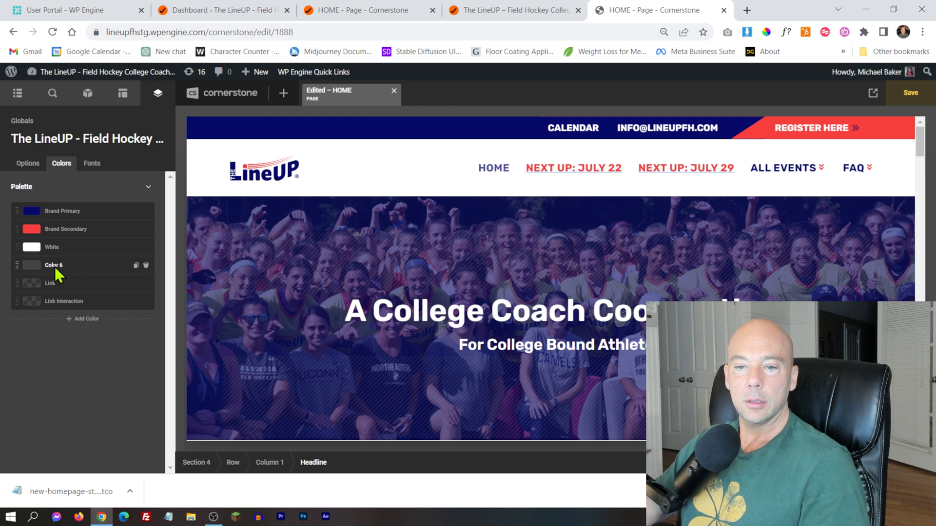
left_click(56, 249)
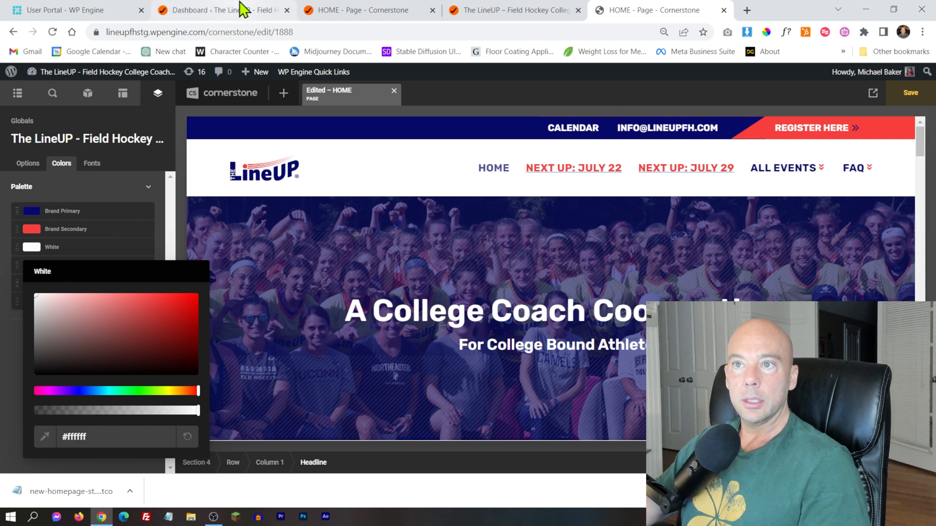
left_click(64, 251)
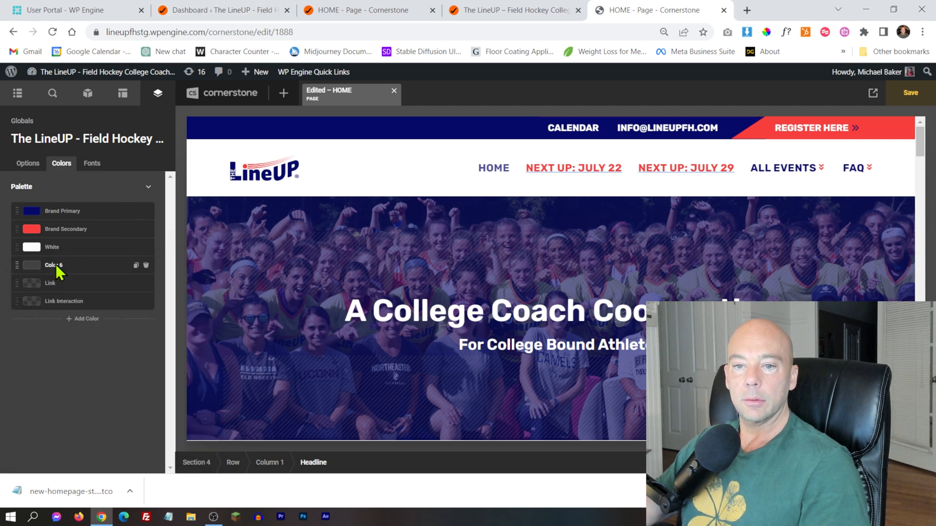
- Copy the value rgb(66, 66, 66) of Color 6 from the staging palette
left_click(56, 267)
triple_click(136, 454)
key("ctrl+c")
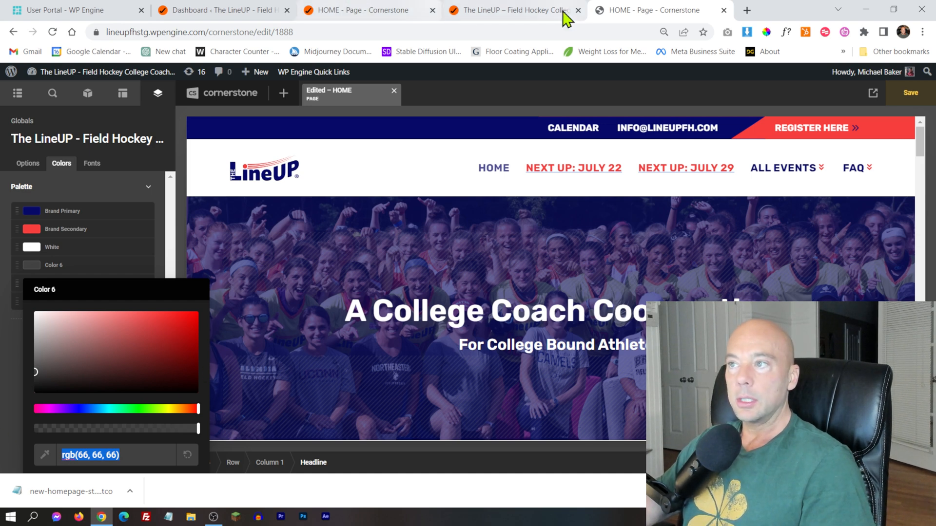
- On the production site, move Color 6 to the start of the global palette and set it to rgb(66, 66, 66)
left_click(362, 18)
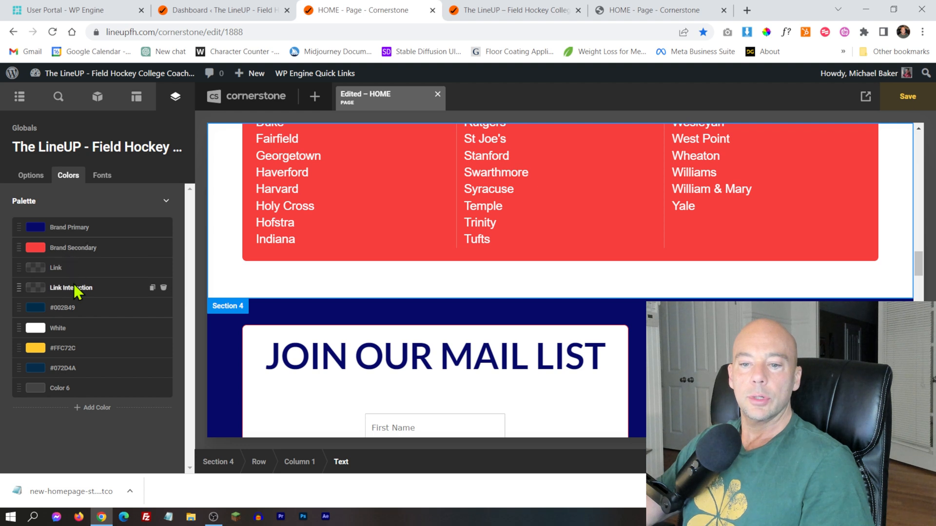
left_click_drag(66, 389, 72, 390)
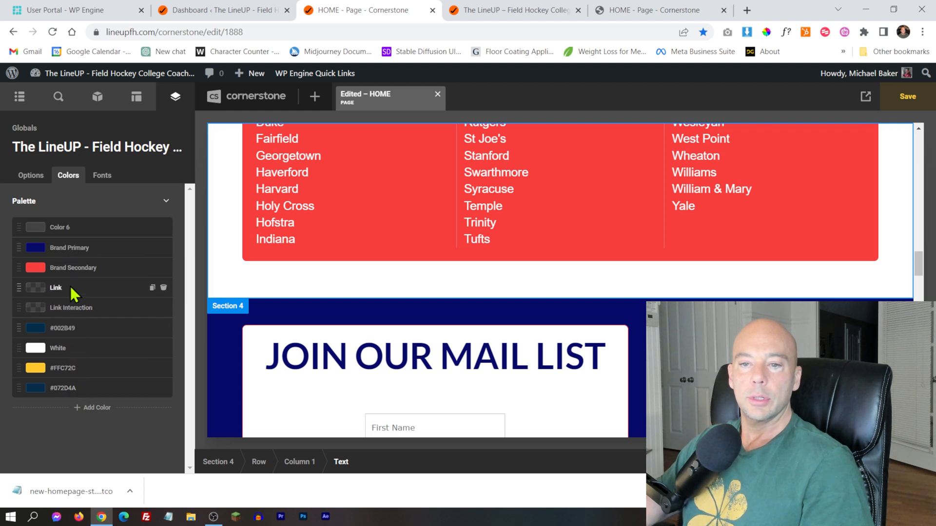
left_click(59, 229)
left_click_drag(146, 436, 1, 440)
key("ctrl+v")
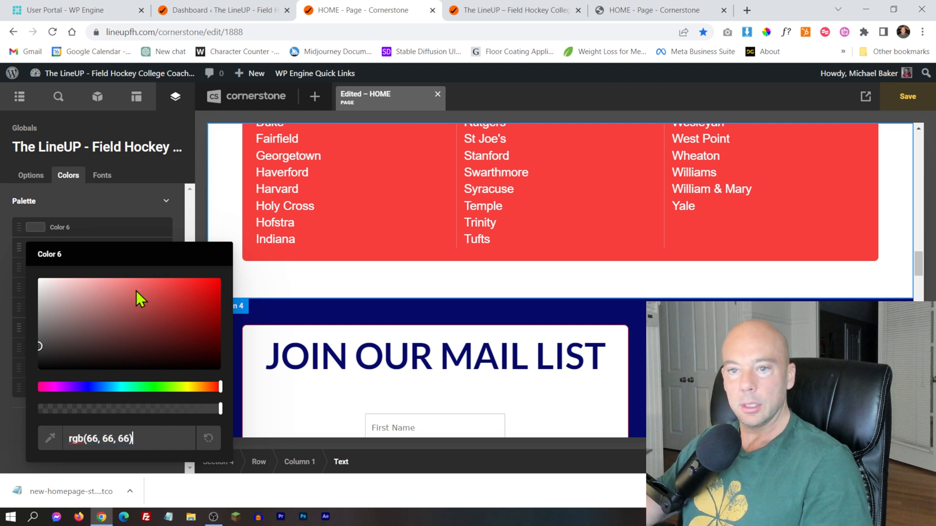
- Reorder the production color palette so that Brand Primary, Brand Secondary and White come before Color 6
left_click(107, 197)
left_click(86, 201)
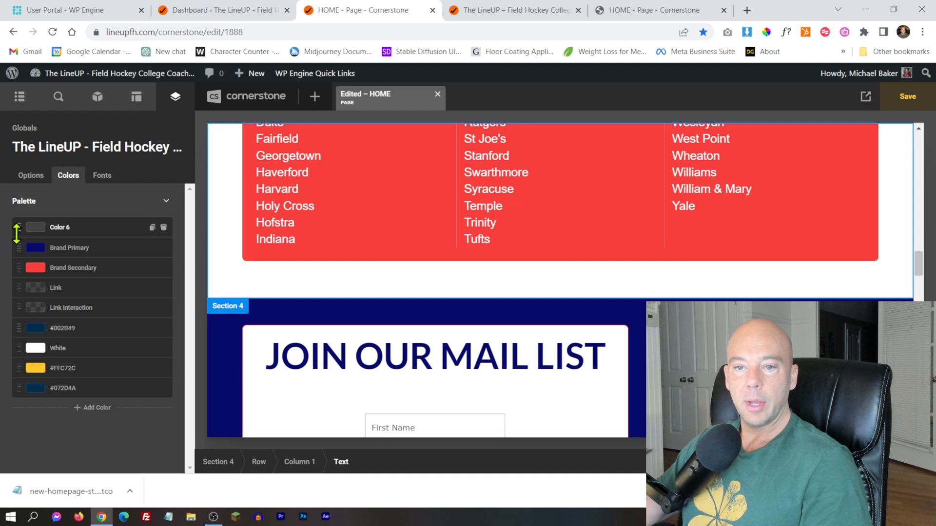
left_click_drag(19, 247, 31, 231)
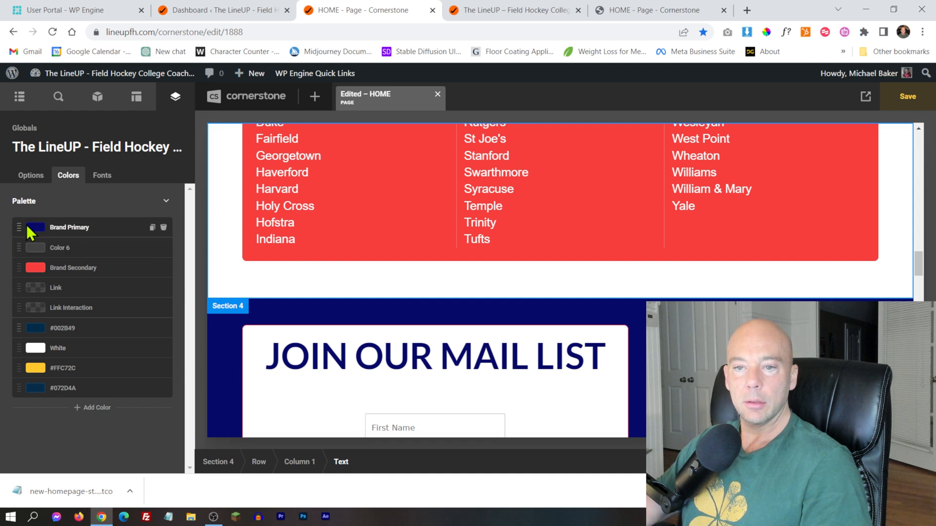
mouse_move(18, 267)
left_mouse_down()
mouse_move(27, 239)
mouse_move(20, 248)
left_mouse_up()
left_click_drag(18, 348, 21, 268)
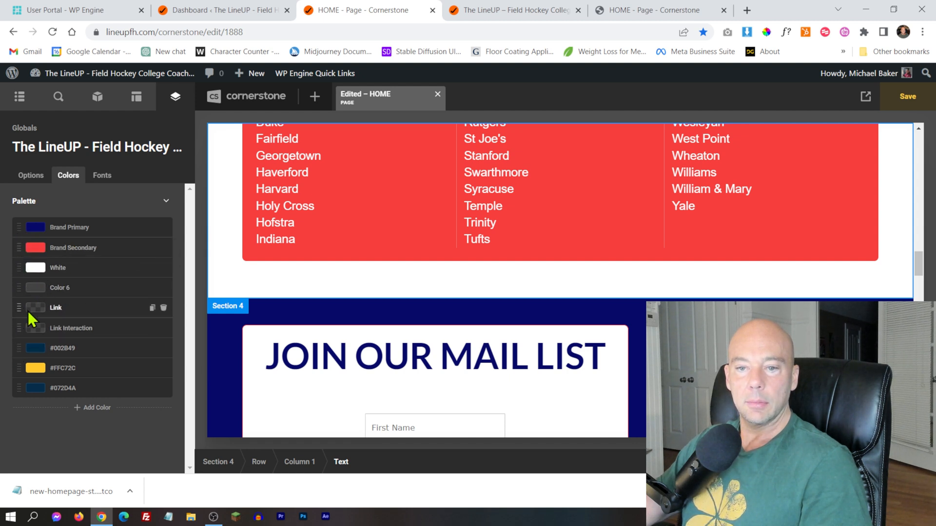
- Delete the Link, Link Interaction, #002B49, #FFC72C and #072D4A colors from the production palette
left_click(163, 308)
left_click(162, 308)
left_click(163, 308)
left_click(163, 308)
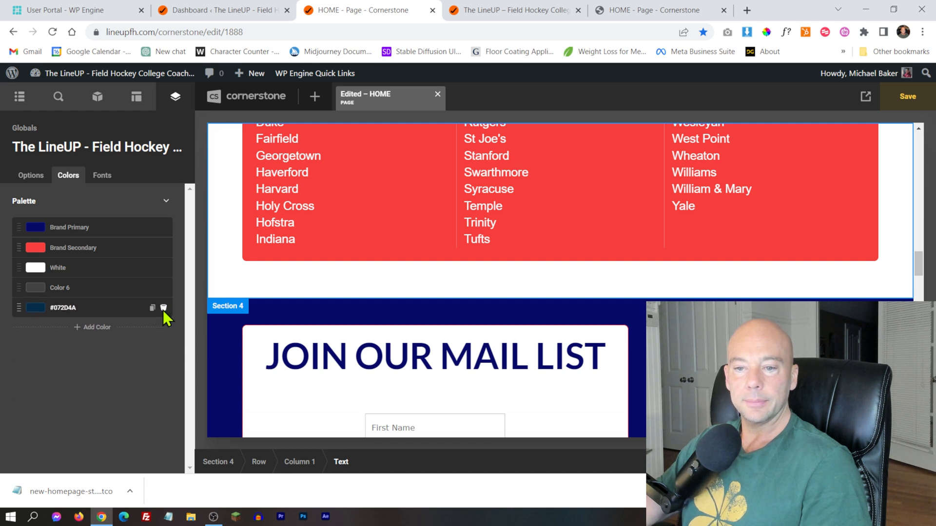
left_click(163, 308)
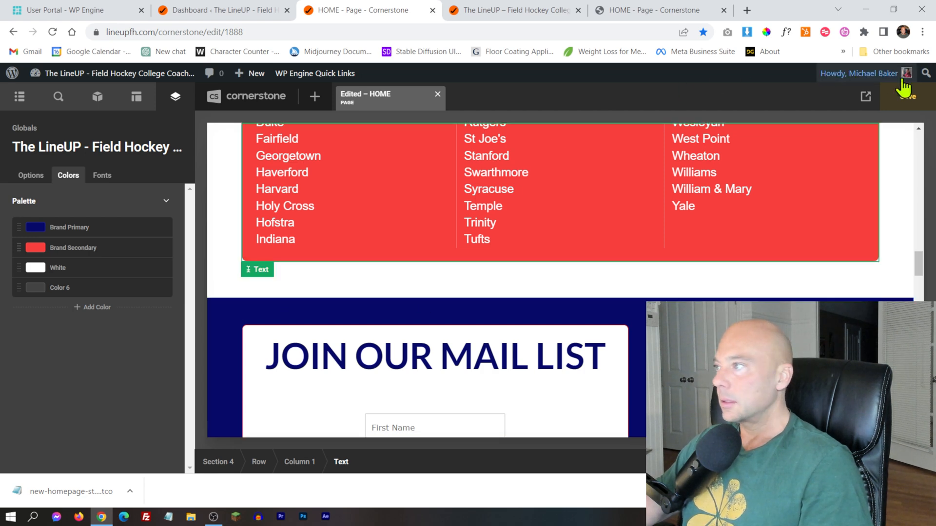
- Save the production home page along with its global color changes
left_click(909, 97)
scroll(843, 269, "up", 10)
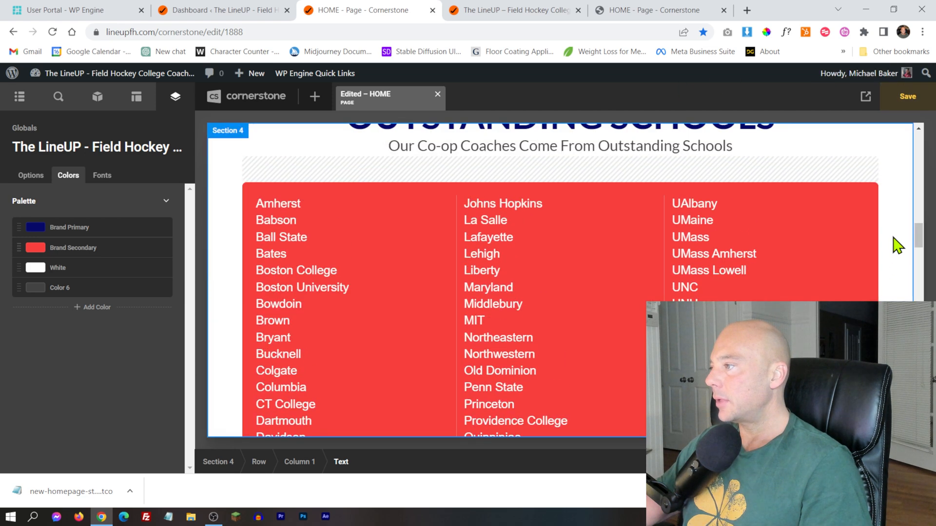
left_click(908, 97)
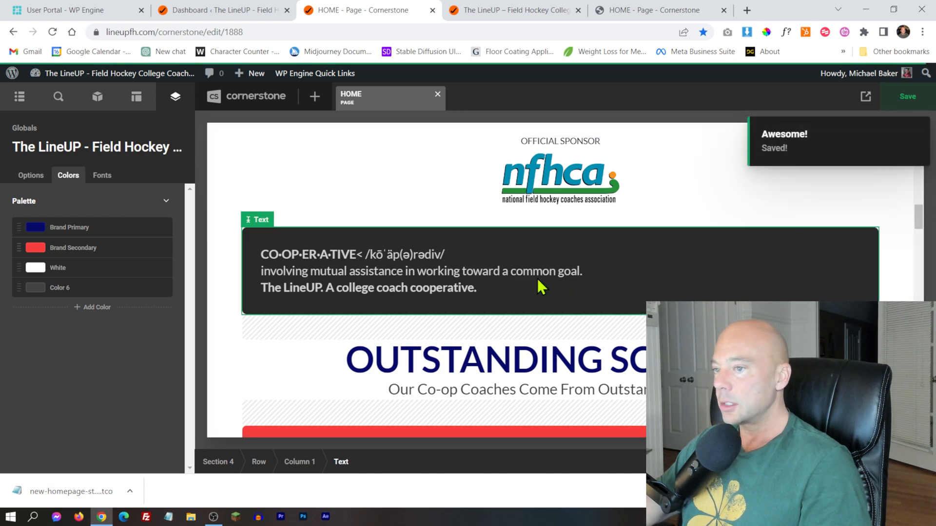
- View the production home page on the frontend and review its sections down to the Outstanding Schools list
left_click(650, 10)
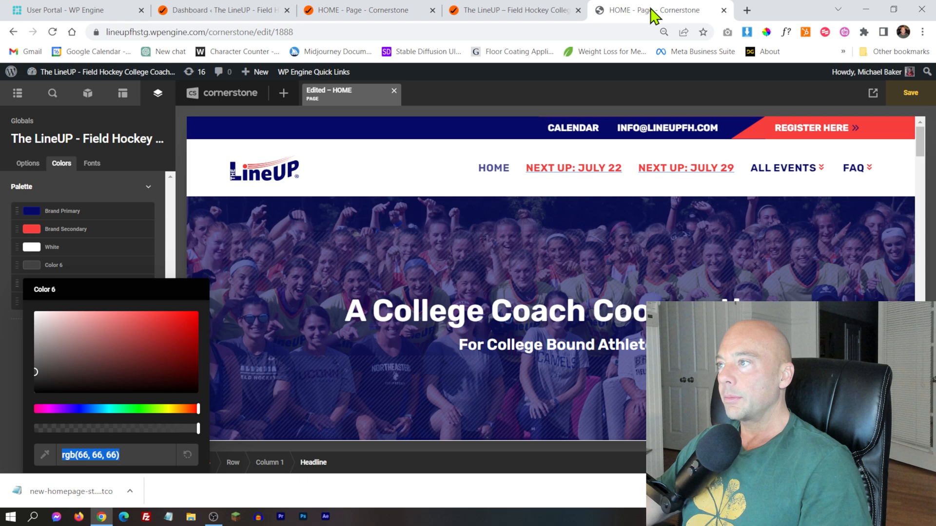
left_click(181, 11)
left_click(387, 10)
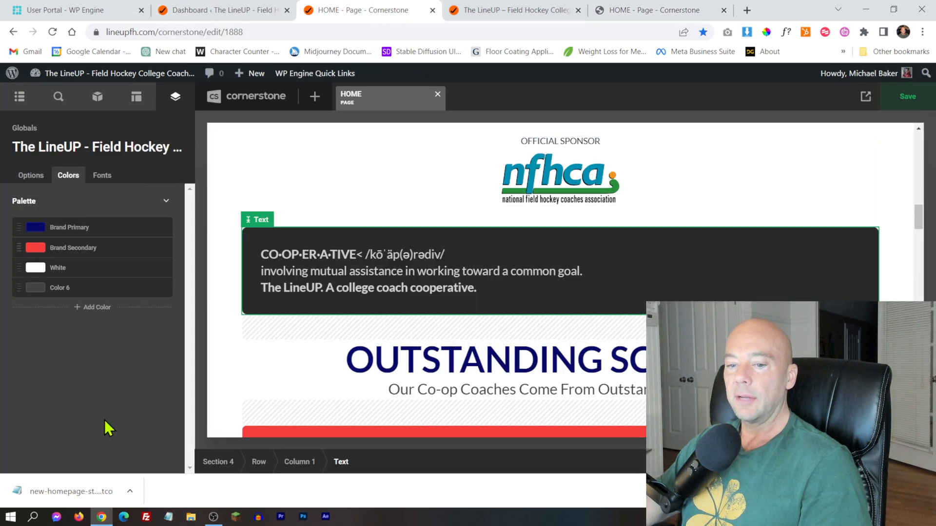
mouse_move(866, 96)
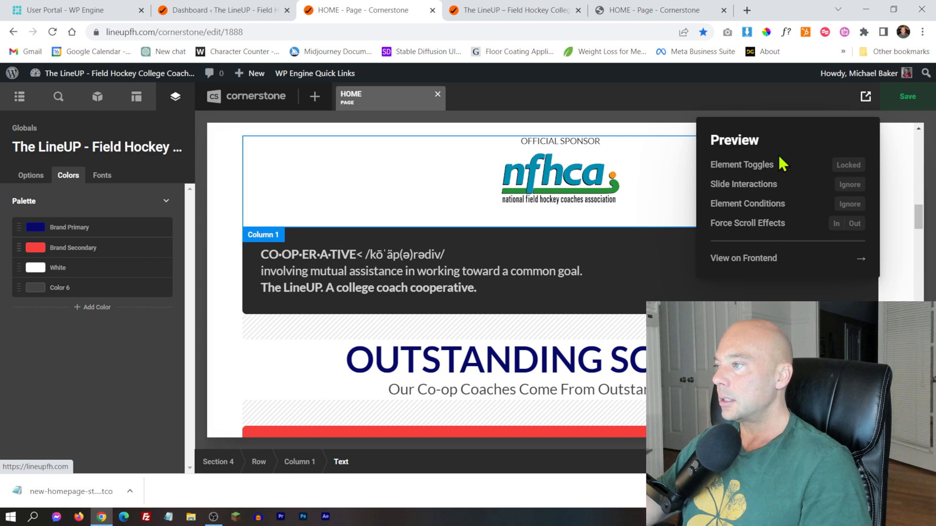
left_click(742, 266)
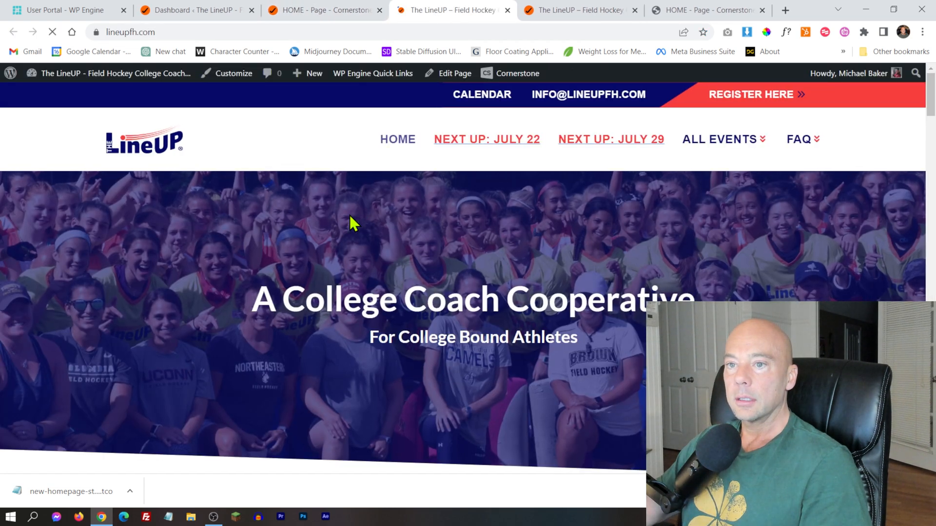
scroll(380, 204, "down", 6)
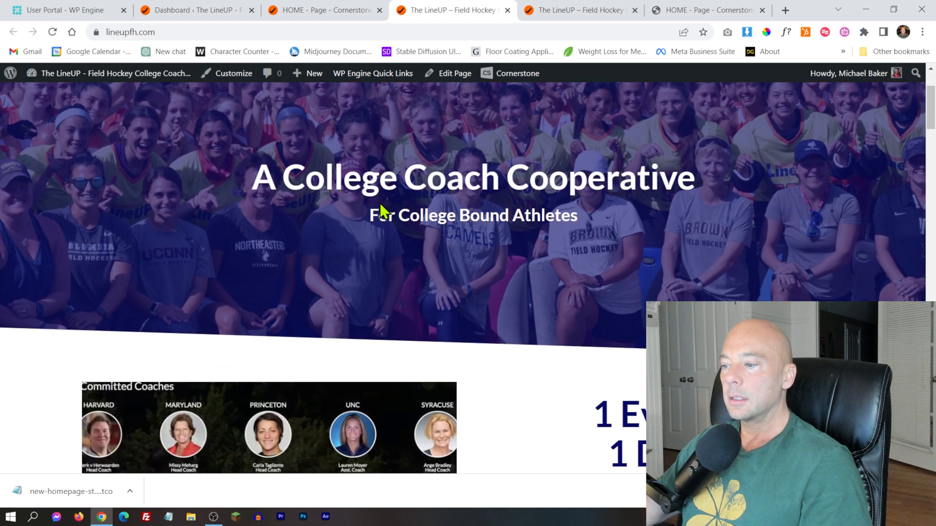
scroll(380, 203, "down", 3)
scroll(380, 205, "down", 4)
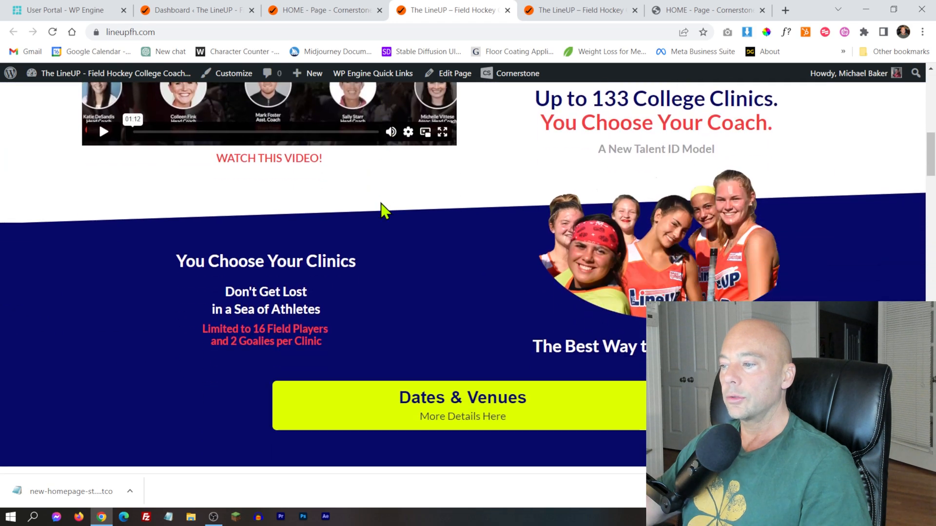
scroll(487, 192, "down", 3)
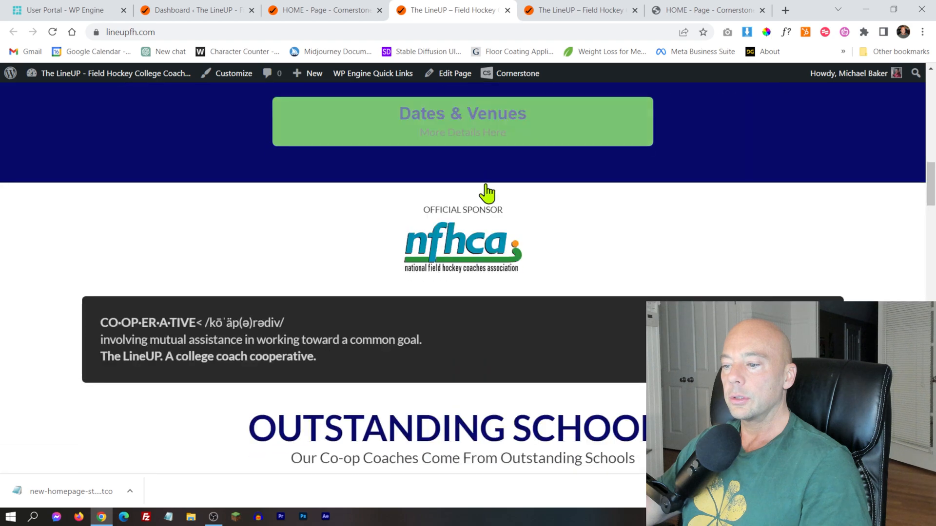
scroll(511, 222, "down", 4)
scroll(507, 219, "down", 3)
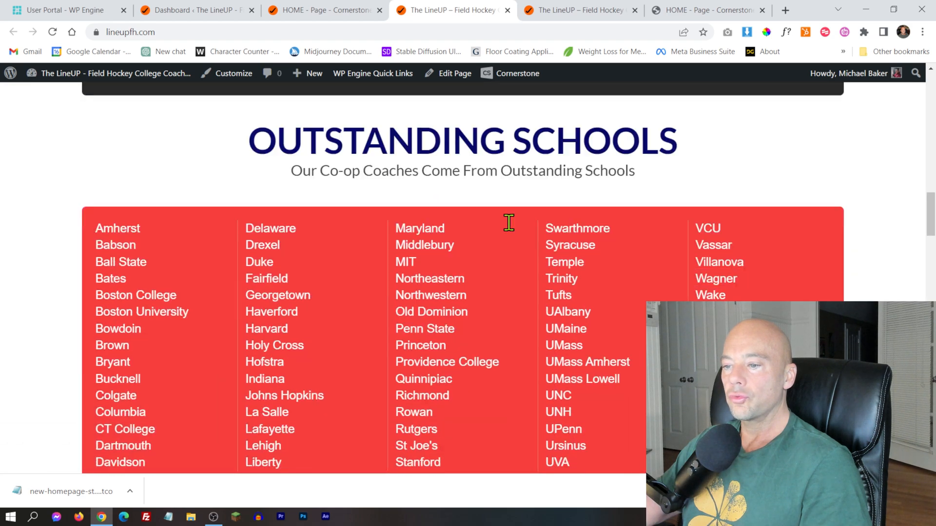
scroll(398, 212, "down", 2)
scroll(397, 215, "up", 2)
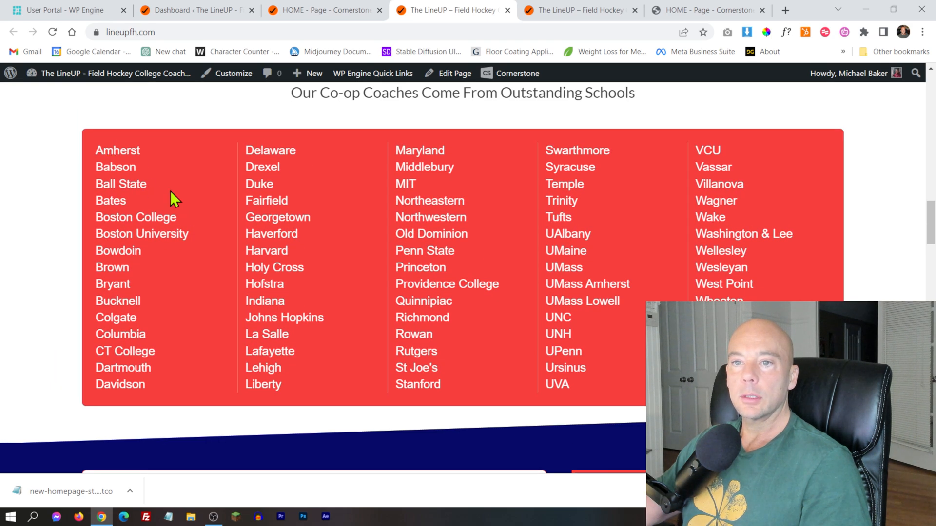
- Check the mailing list sign-up form on the live page and test its Your Title dropdown
scroll(149, 182, "down", 5)
scroll(392, 185, "down", 3)
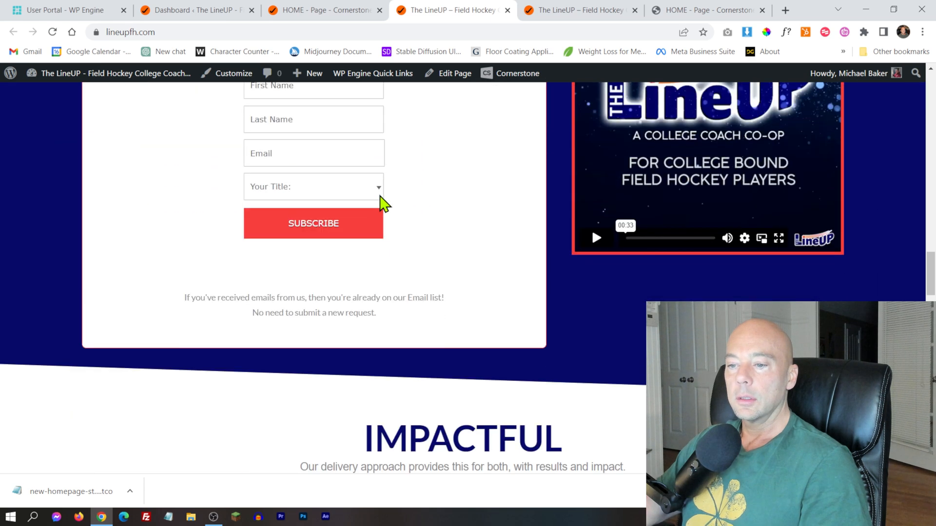
left_click(320, 197)
left_click(319, 200)
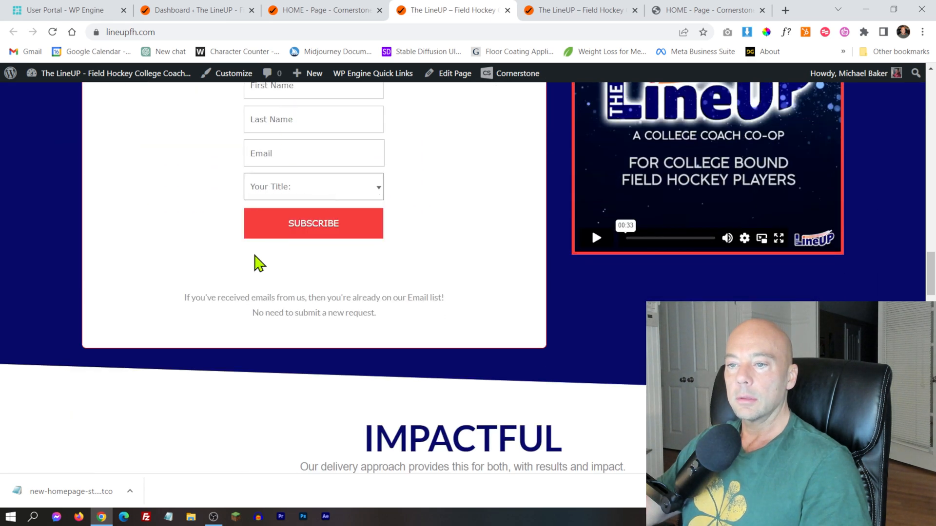
- Test the Read More popups of the How It Works, Who We Are and Why It Works cards
scroll(424, 321, "down", 3)
scroll(443, 278, "down", 3)
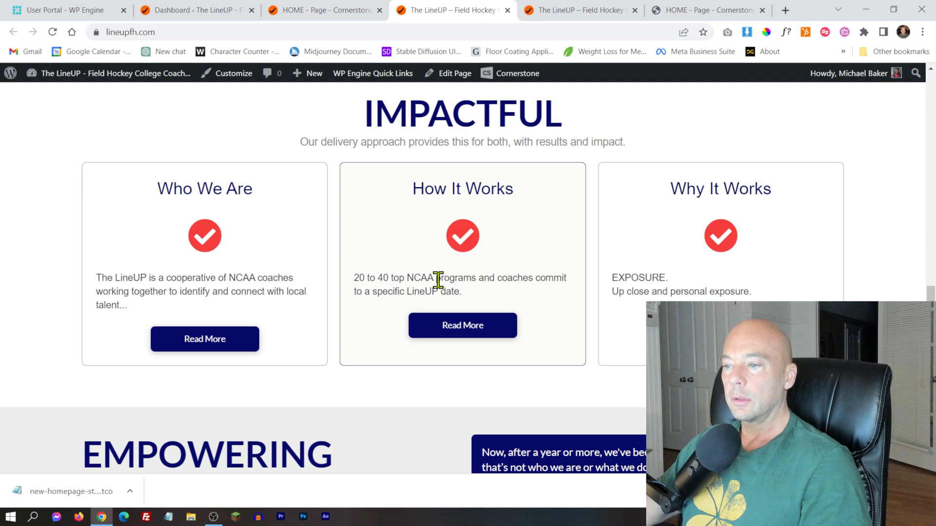
left_click(467, 330)
left_click(652, 235)
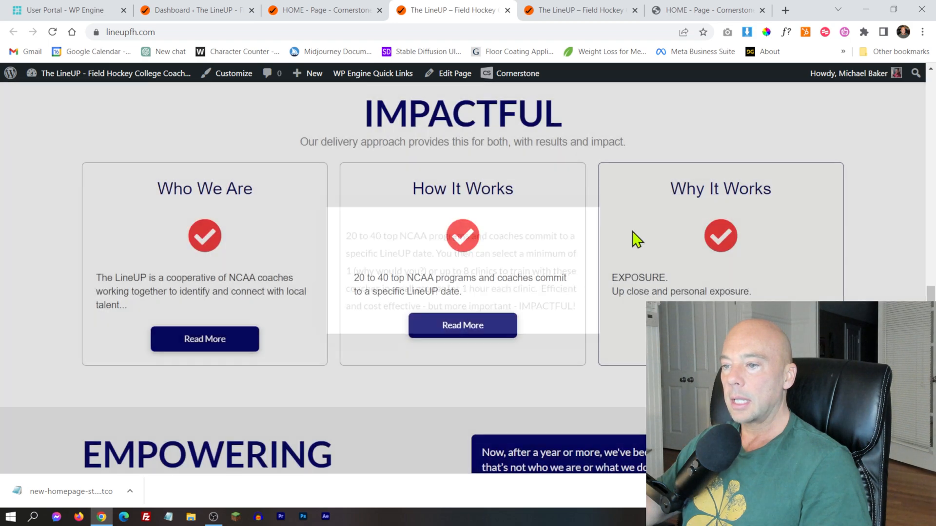
left_click(210, 341)
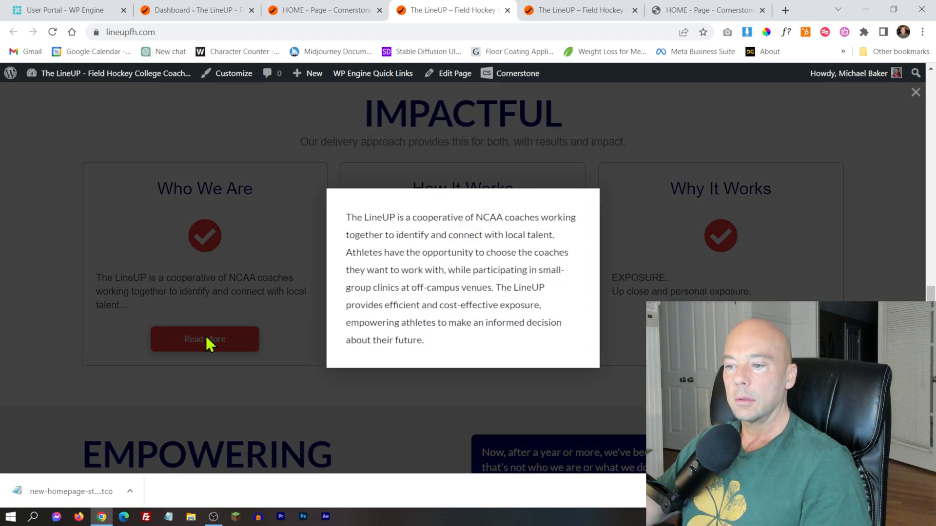
left_click(686, 301)
left_click(687, 325)
left_click(627, 207)
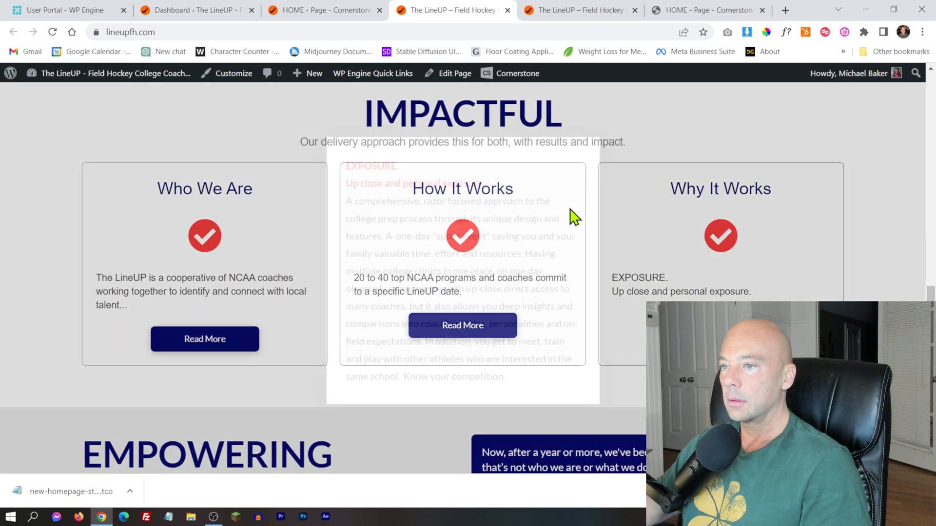
- Review the Empowering and The Rivalry Games sections of the live home page
scroll(533, 251, "down", 4)
scroll(190, 258, "down", 2)
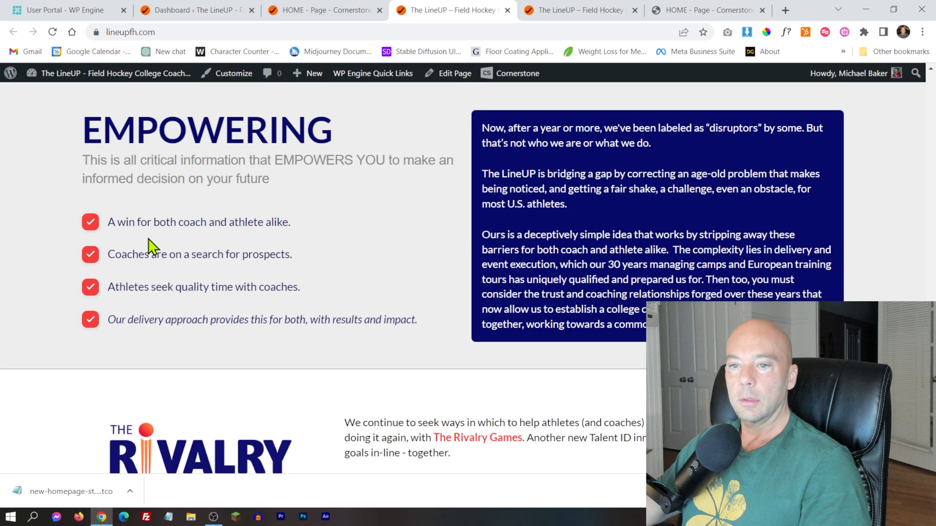
scroll(373, 255, "down", 3)
scroll(451, 271, "down", 2)
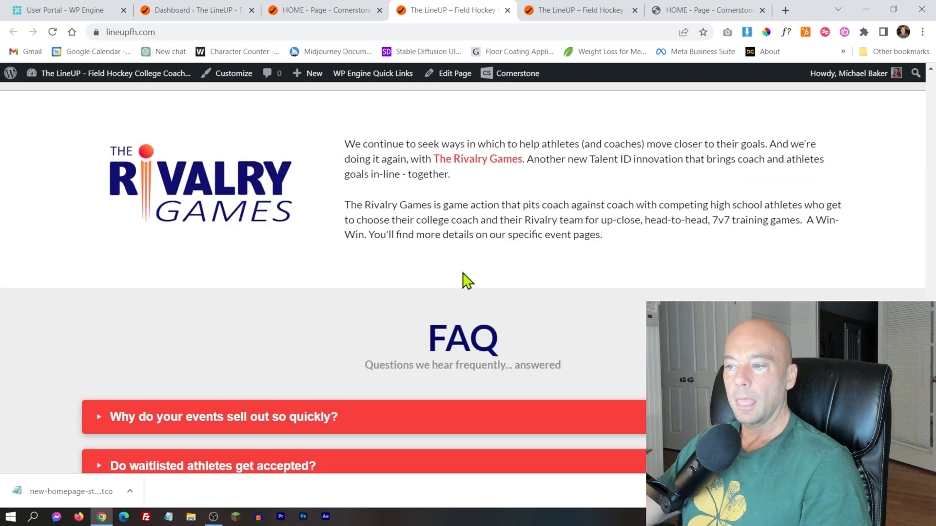
- Expand the FAQ questions on the live page and check the remaining content down to the footer
scroll(480, 220, "down", 3)
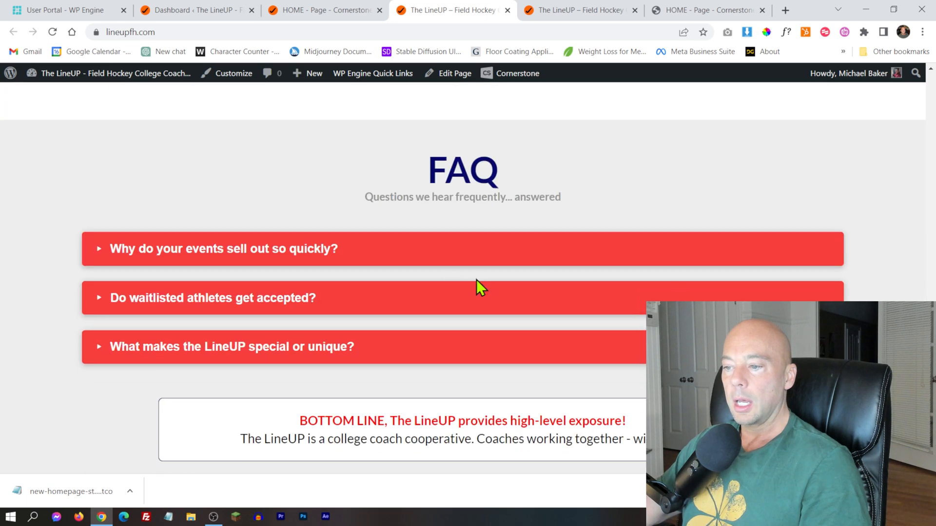
left_click(276, 256)
scroll(341, 302, "down", 3)
left_click(331, 327)
scroll(431, 296, "down", 4)
left_click(262, 235)
scroll(456, 269, "down", 10)
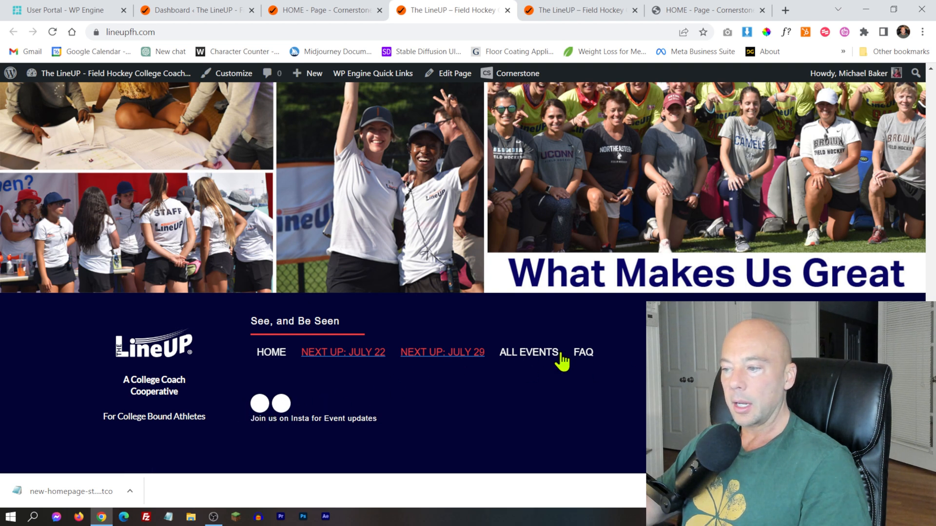
left_click_drag(931, 444, 931, 88)
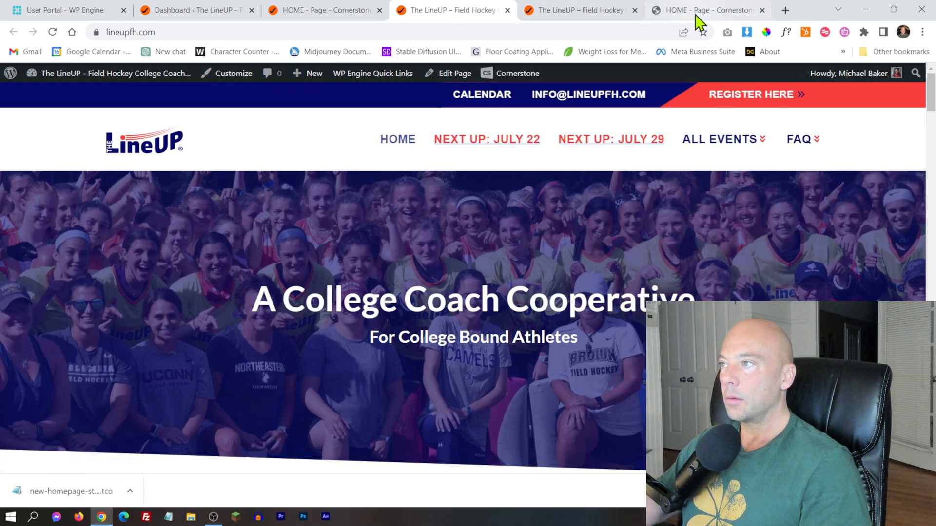
- Switch to the staging home page and inspect the Body Copy and Headings entries in the global font palette
left_click(696, 12)
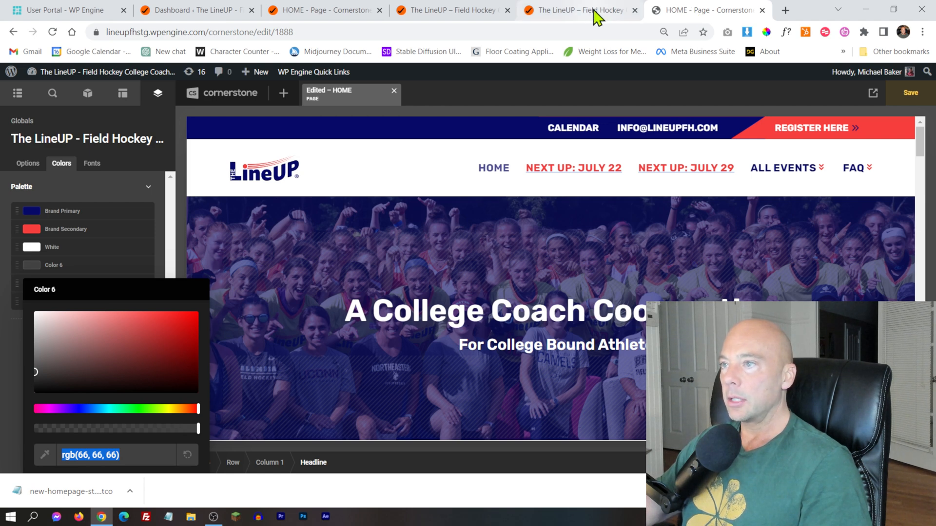
left_click(91, 164)
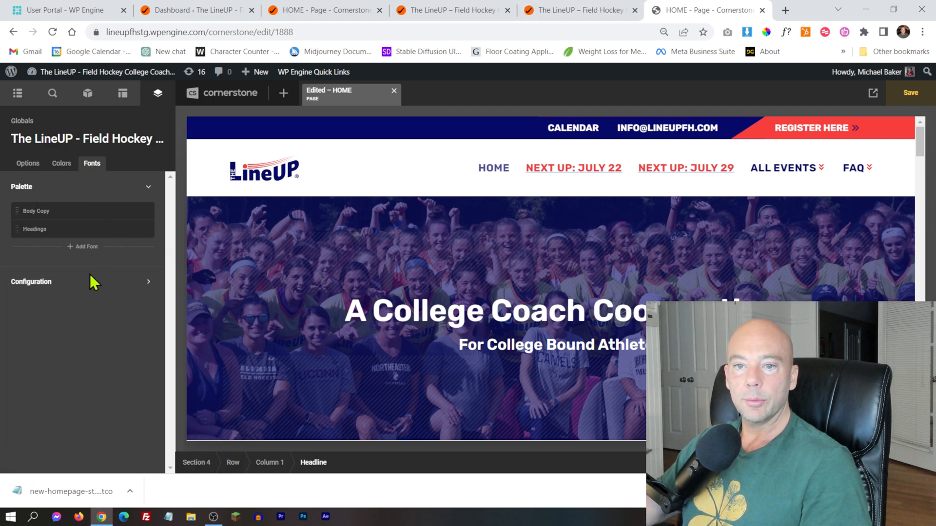
left_click(40, 214)
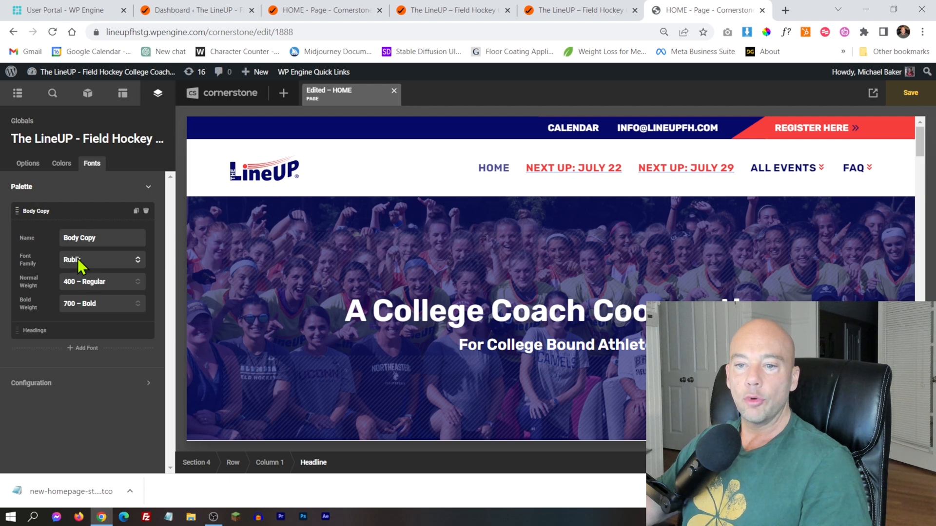
left_click(41, 211)
left_click(43, 229)
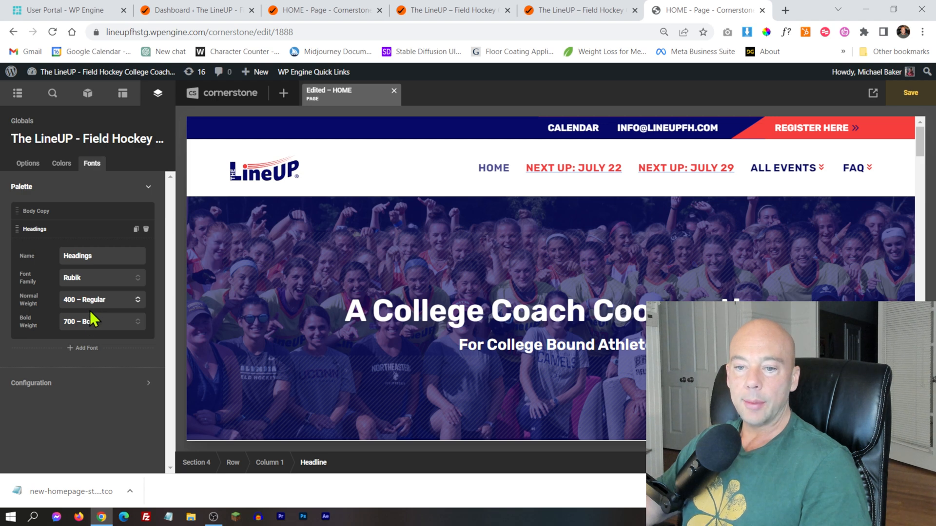
left_click(49, 229)
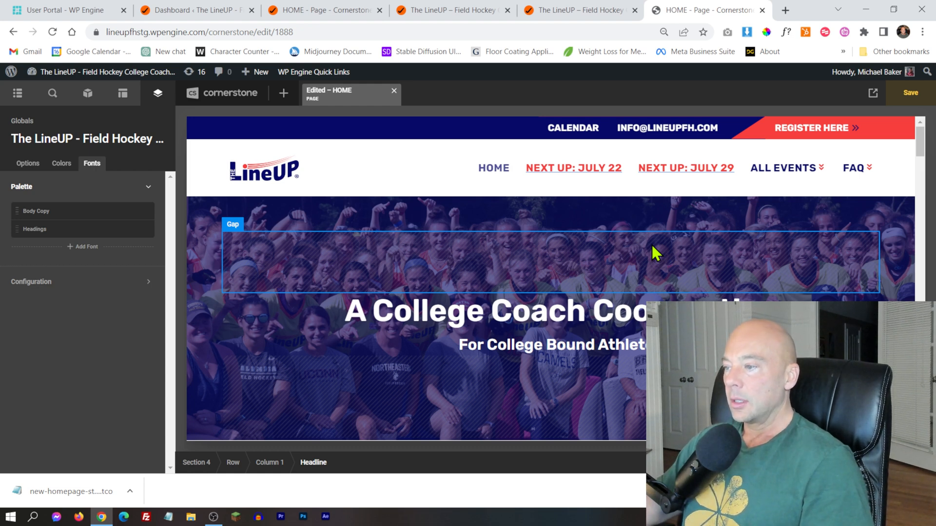
- Open the settings of the Dates & Venues button on the staging home page to inspect its link
scroll(551, 194, "down", 2)
scroll(551, 194, "down", 6)
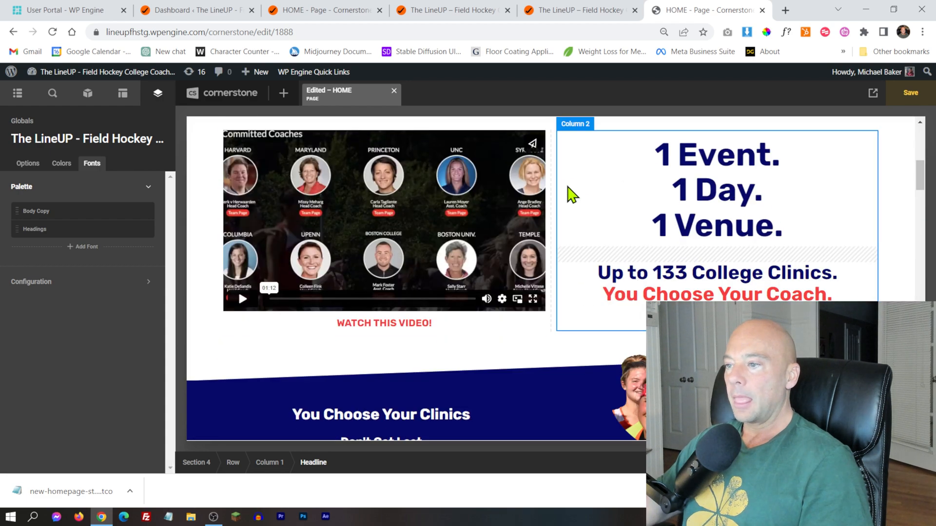
scroll(554, 177, "down", 5)
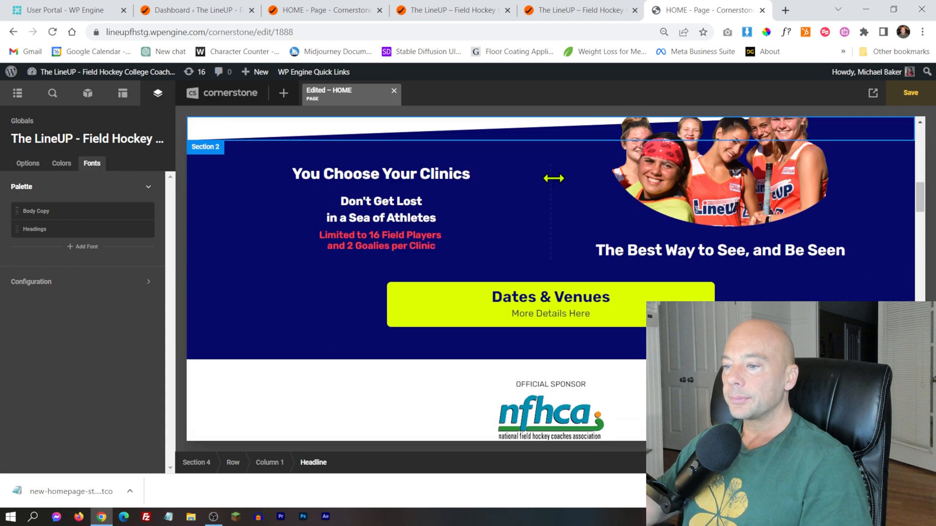
left_click(397, 296)
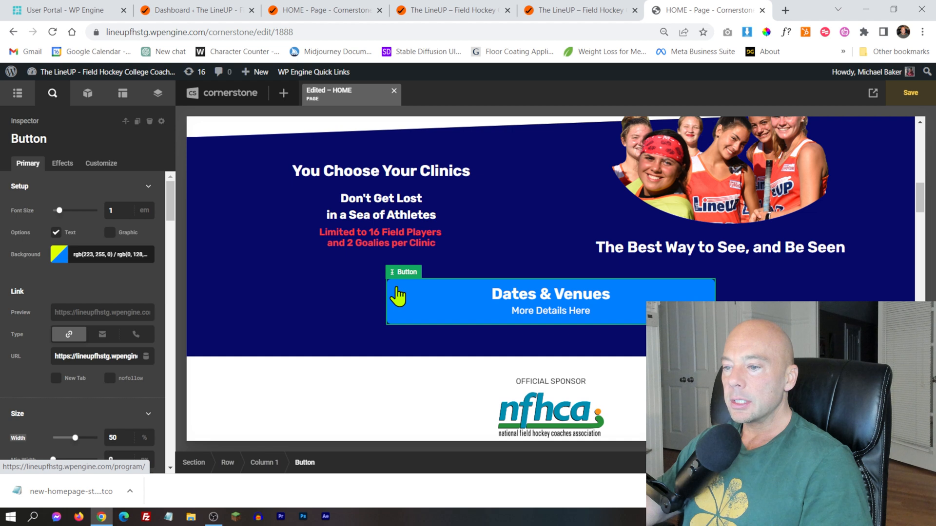
- Examine the size, border radius and text settings of the Dates & Venues button
scroll(93, 289, "down", 6)
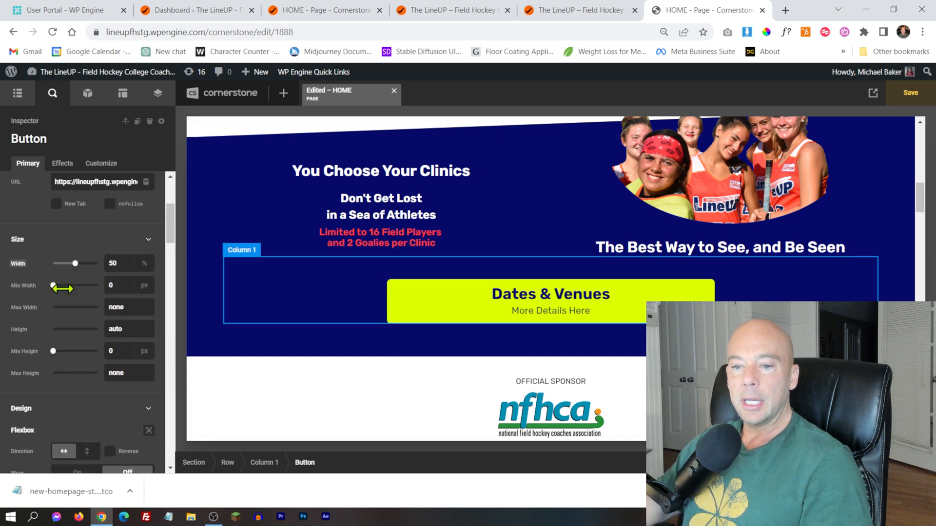
scroll(63, 289, "down", 12)
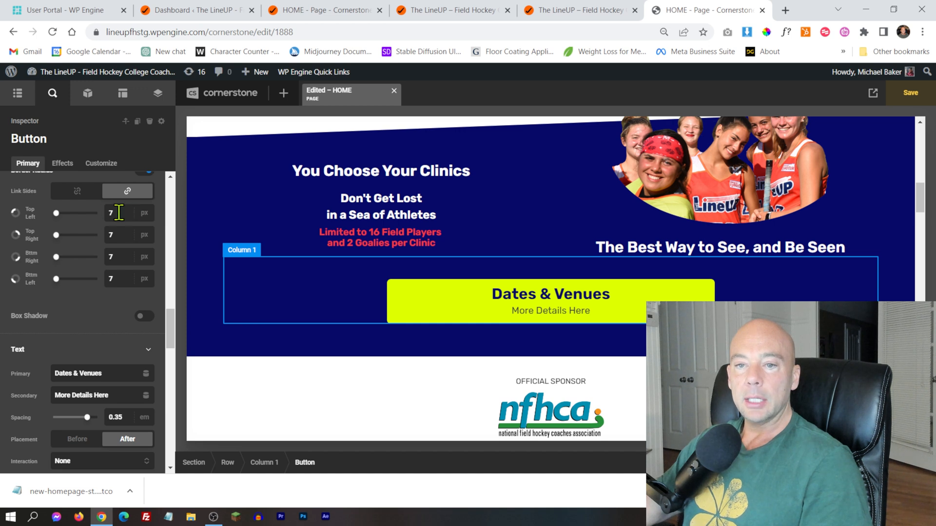
scroll(99, 280, "up", 3)
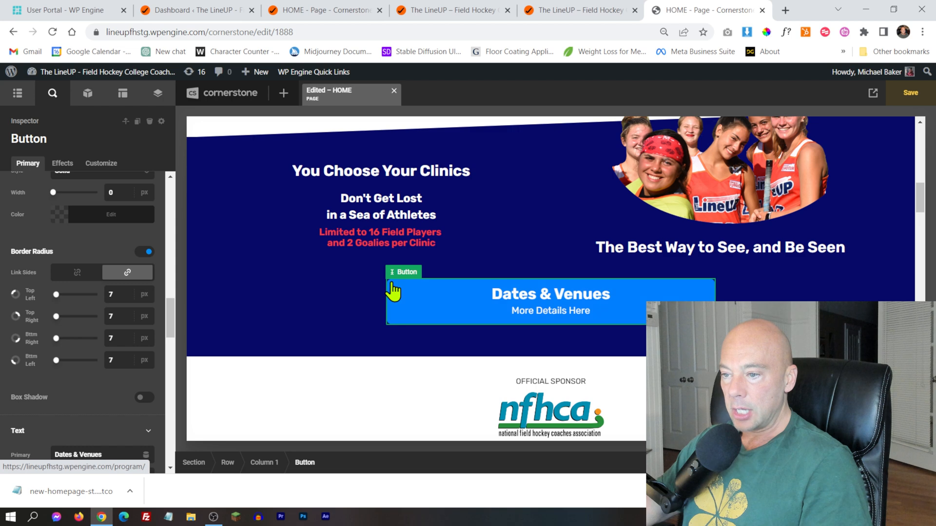
- Inspect the settings of the cooperative definition text block and the Outstanding Schools list below it
scroll(773, 272, "down", 5)
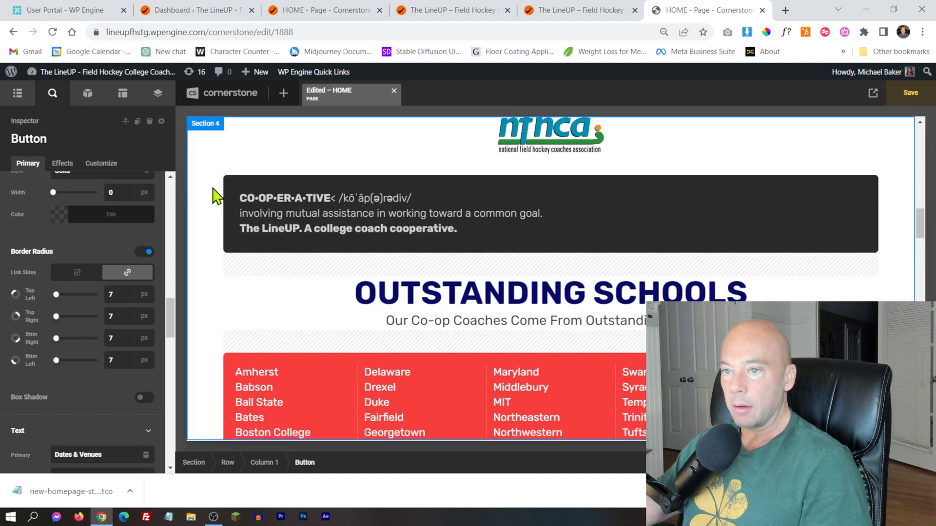
left_click(237, 190)
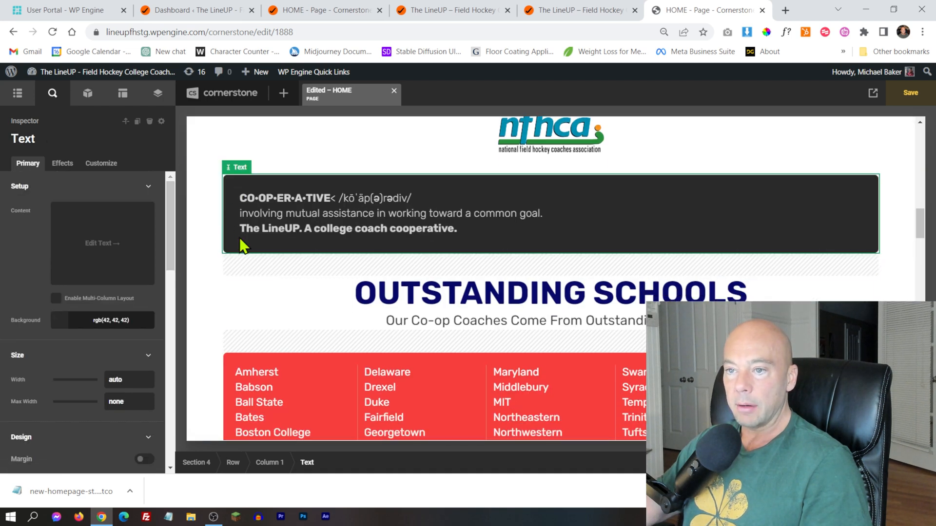
left_click(239, 363)
scroll(377, 337, "down", 8)
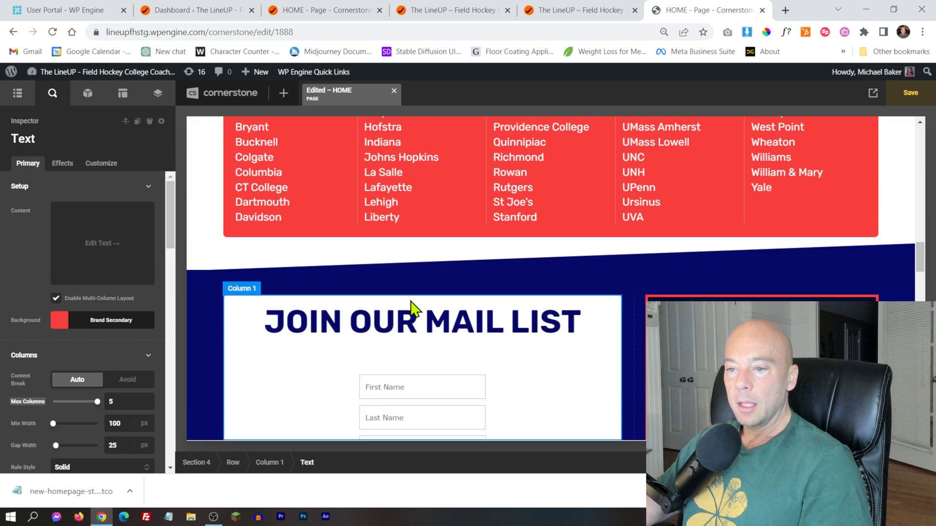
- Inspect the settings of the Join Our Mail List column and look over the Impactful section
left_click(235, 287)
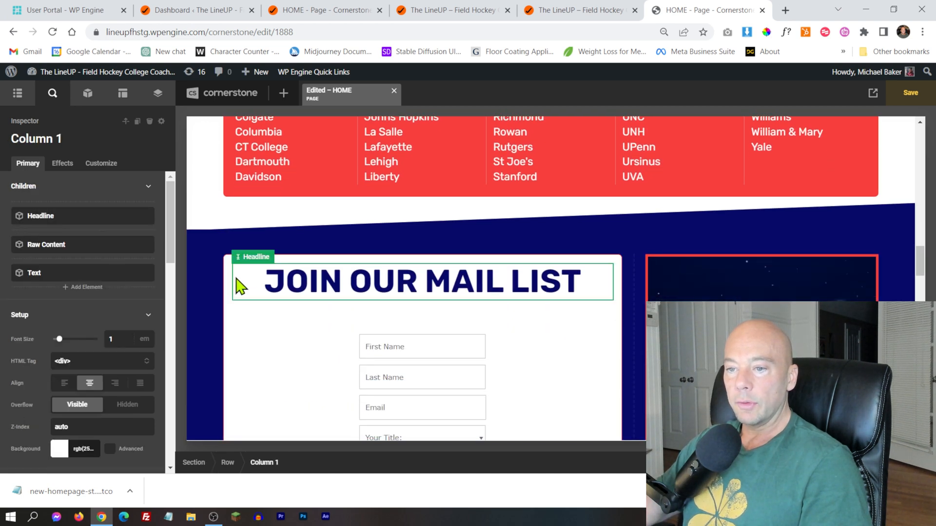
scroll(303, 288, "down", 4)
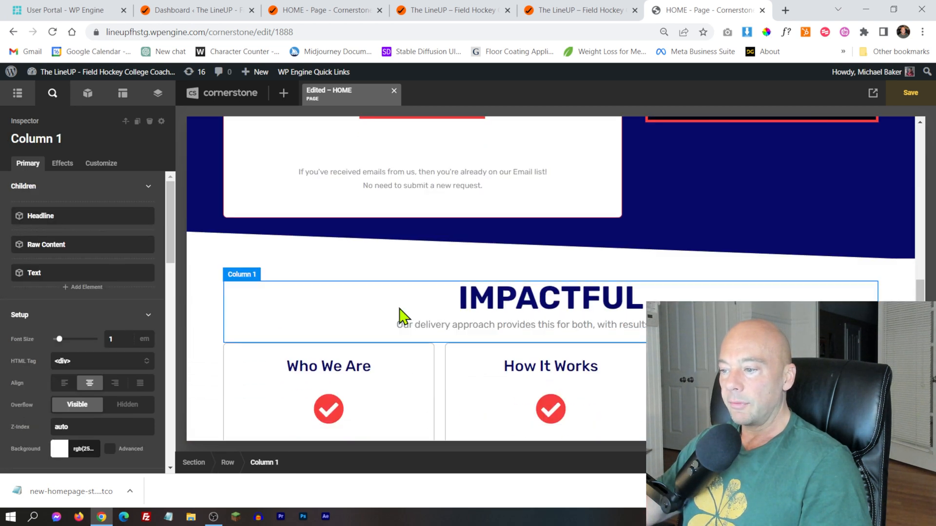
scroll(269, 287, "down", 3)
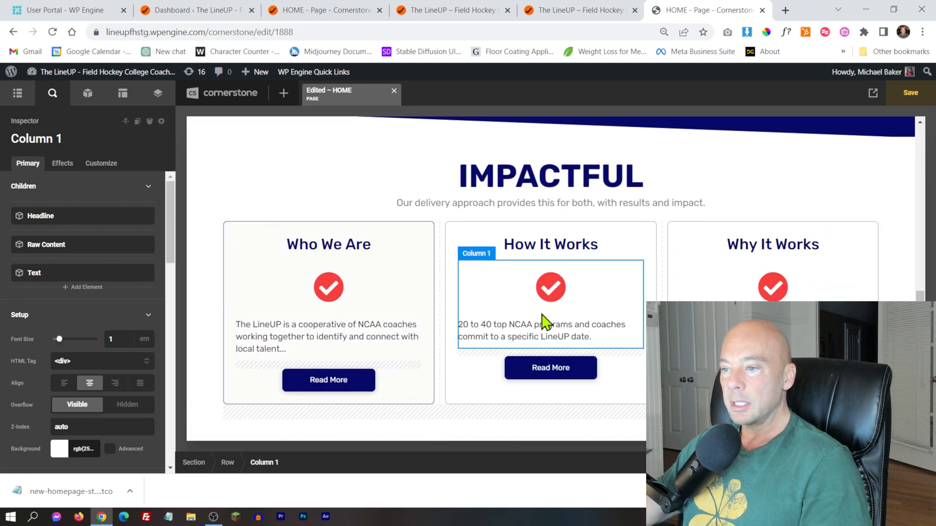
scroll(512, 320, "up", 8)
- Inspect the embed code and the frame's size and border settings of the video beside the mail list form
left_click(719, 183)
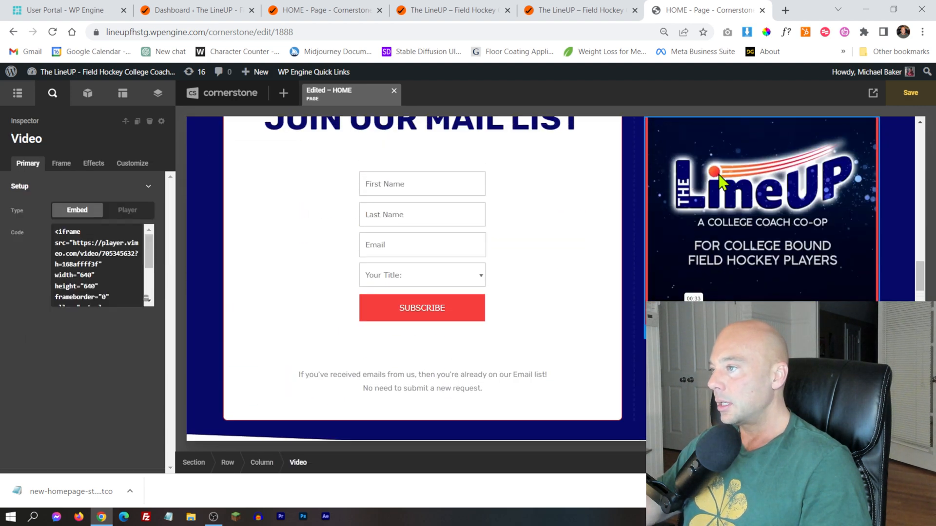
scroll(702, 234, "up", 3)
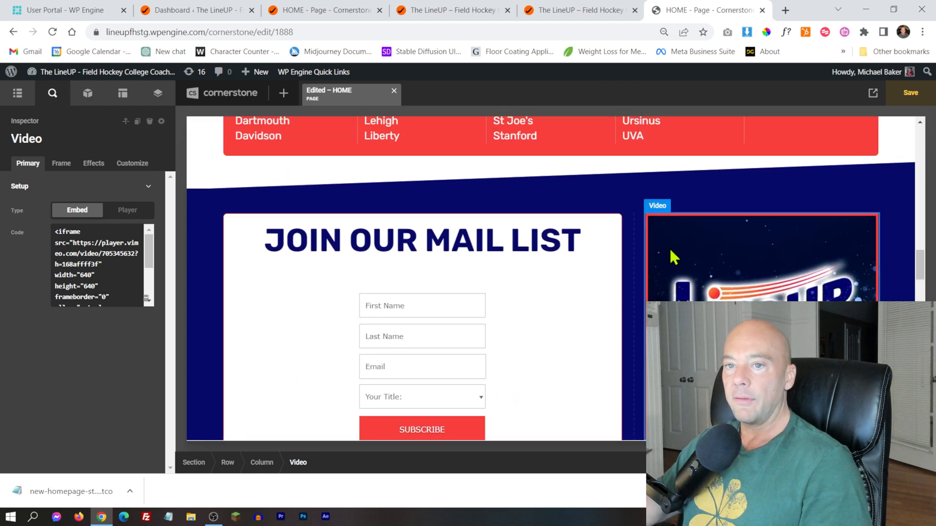
left_click(91, 165)
left_click(71, 161)
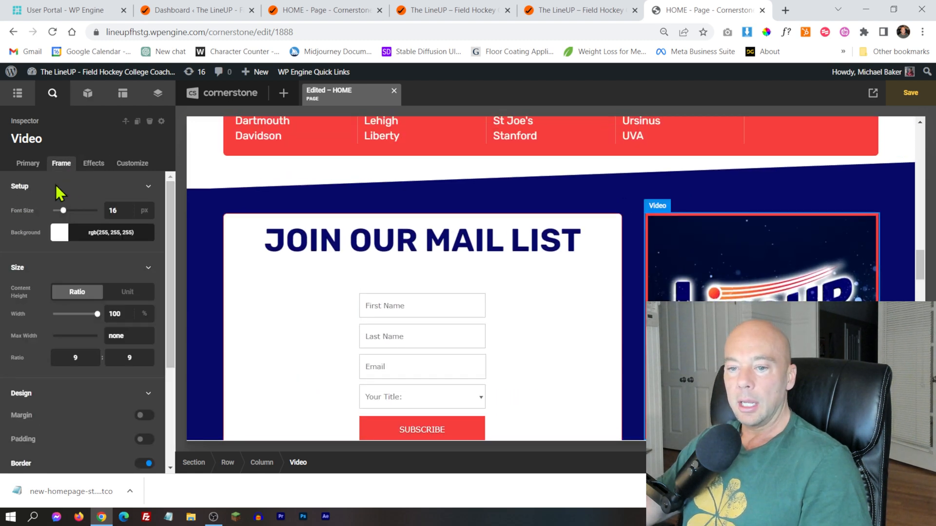
scroll(93, 292, "down", 3)
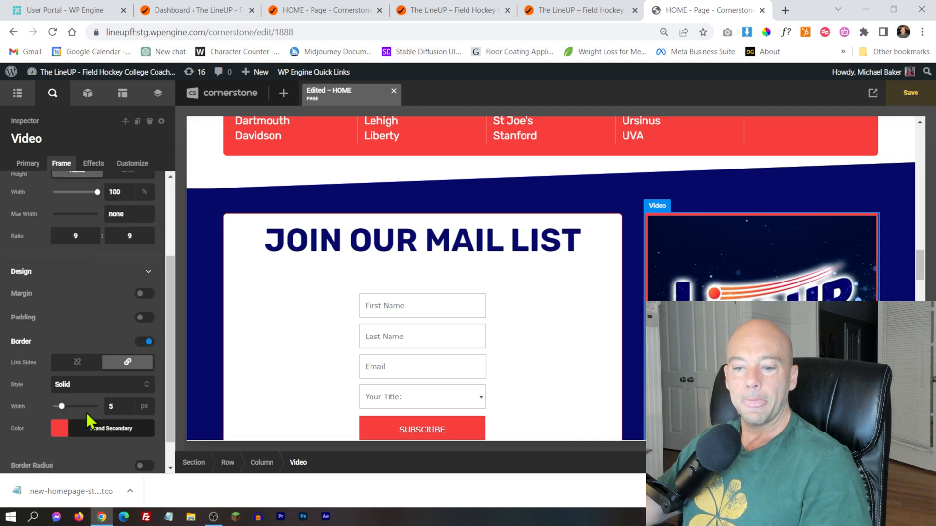
scroll(78, 409, "down", 1)
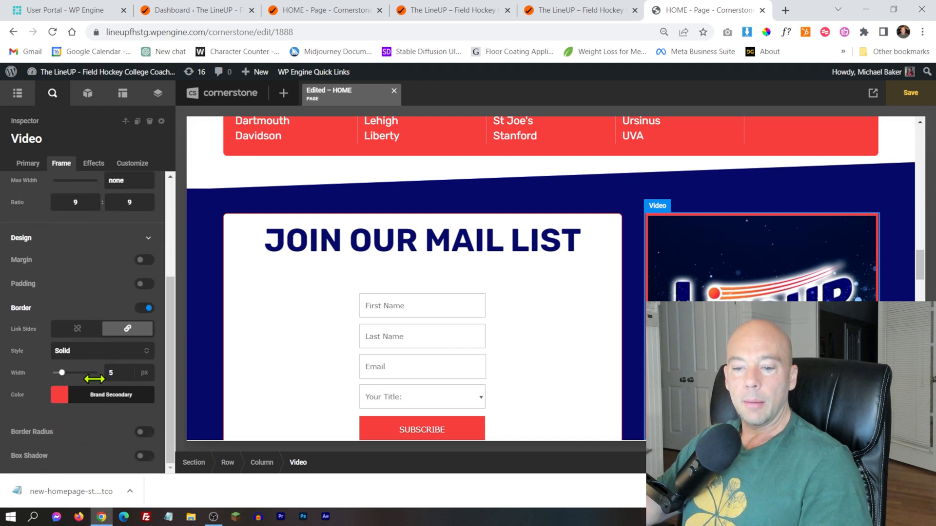
- Try a 7 px border radius on the video's frame and turn it off again, leaving the border on
left_click(141, 432)
scroll(84, 417, "down", 3)
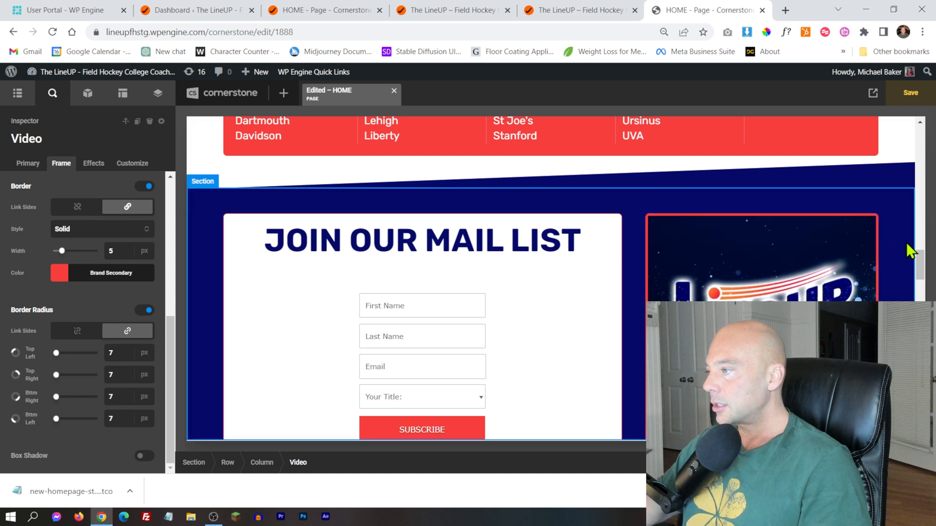
left_click(148, 311)
left_click(146, 306)
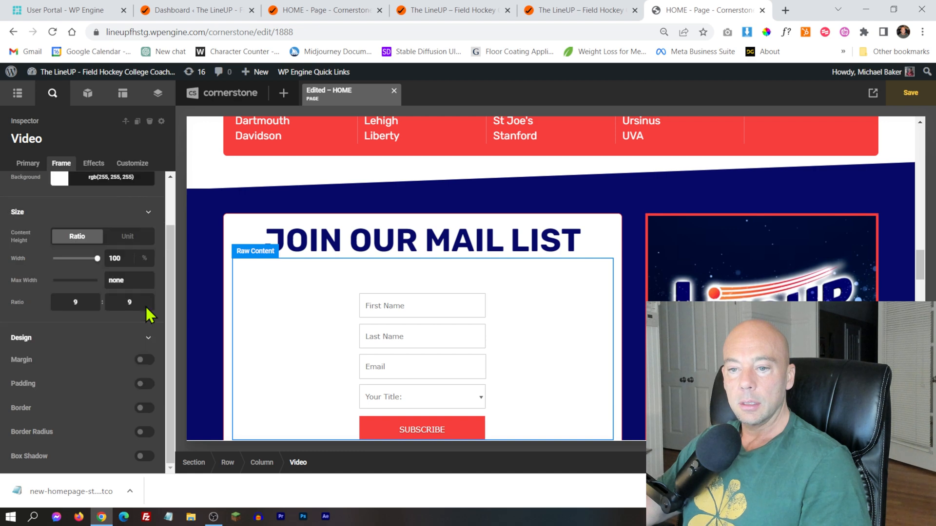
left_click(140, 408)
- Review the Impactful, Empowering, The Rivalry Games and FAQ sections of the staging home page
scroll(541, 304, "down", 7)
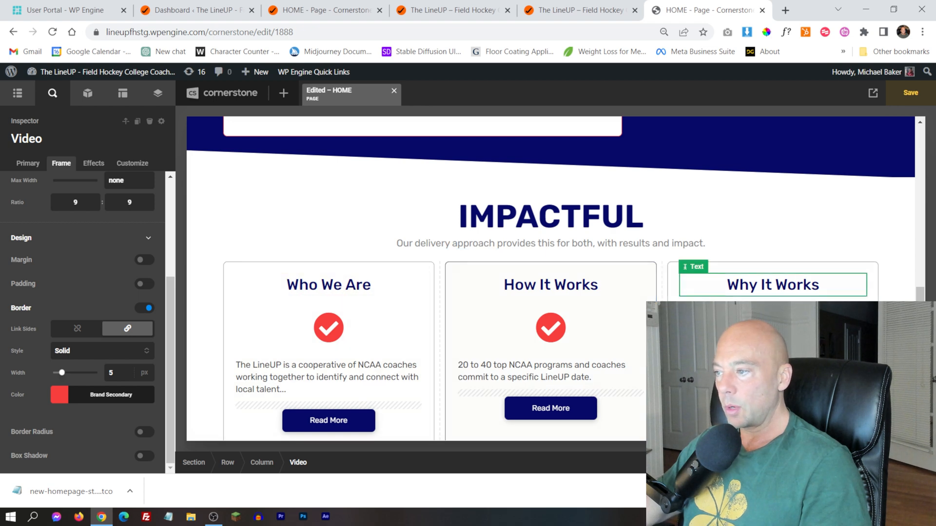
scroll(551, 278, "down", 3)
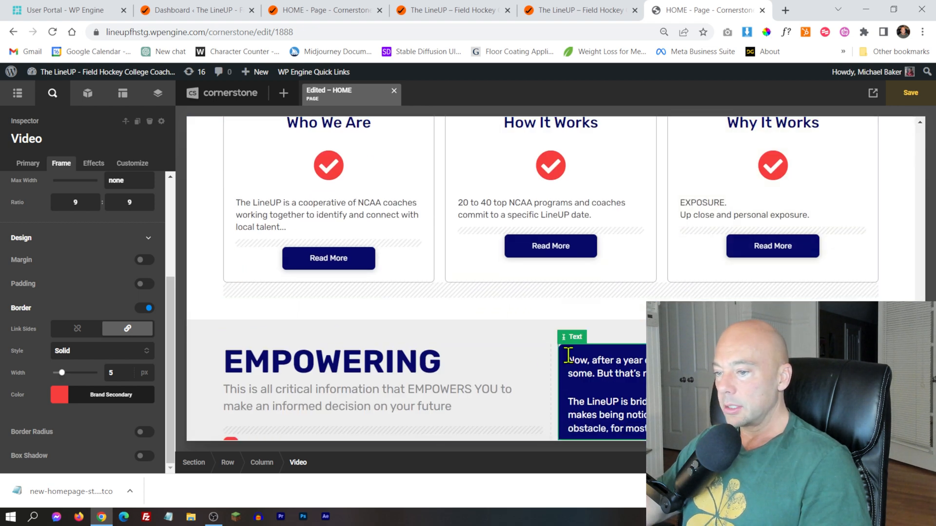
scroll(523, 363, "down", 8)
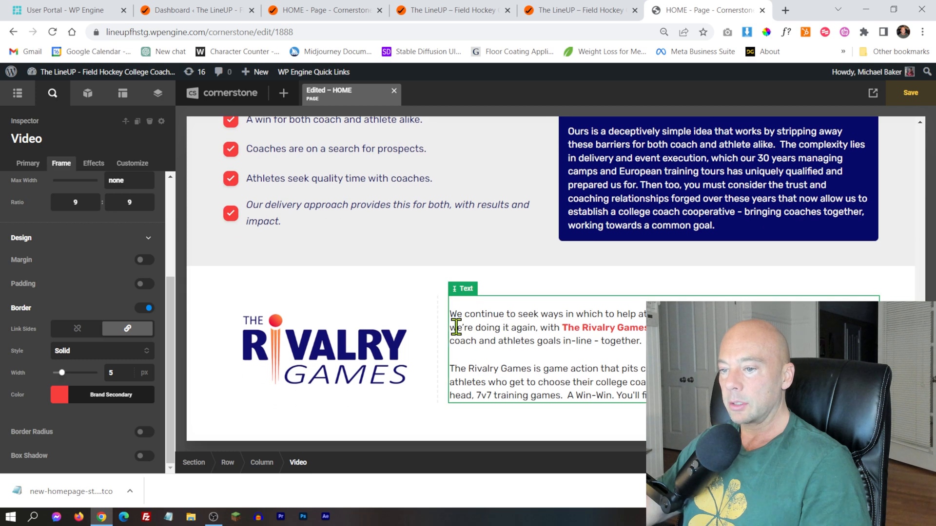
scroll(571, 351, "down", 2)
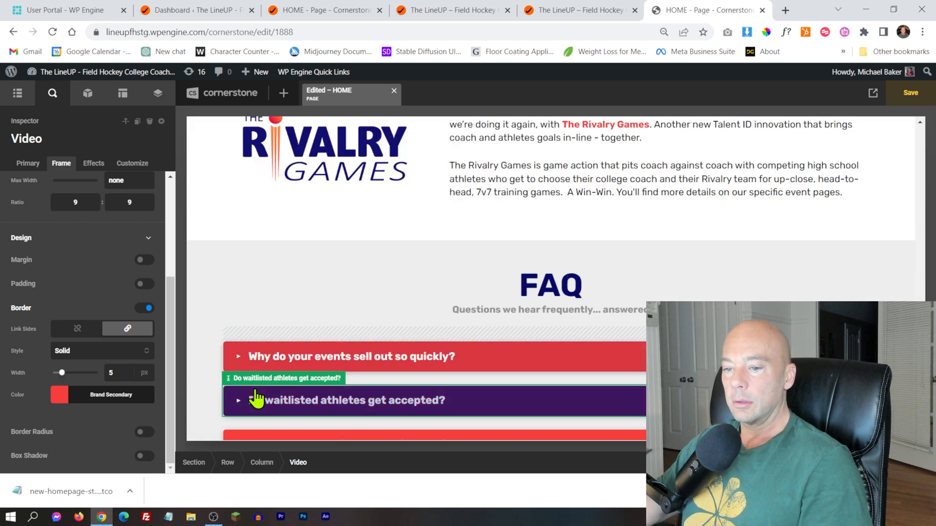
scroll(361, 407, "down", 4)
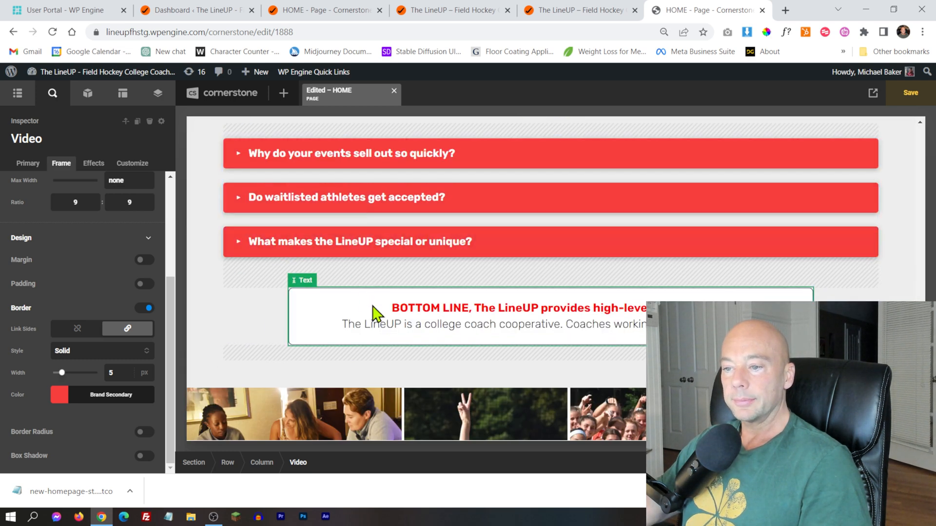
scroll(635, 341, "up", 3)
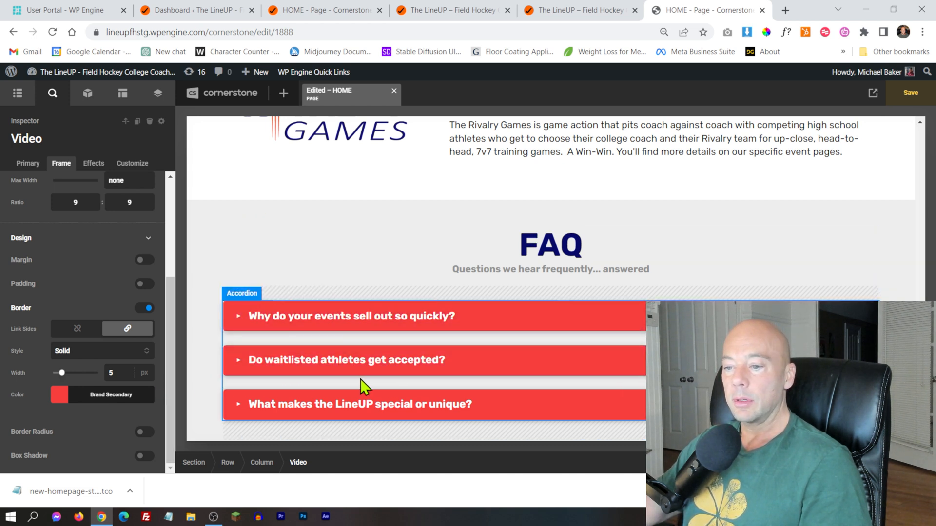
scroll(706, 331, "up", 5)
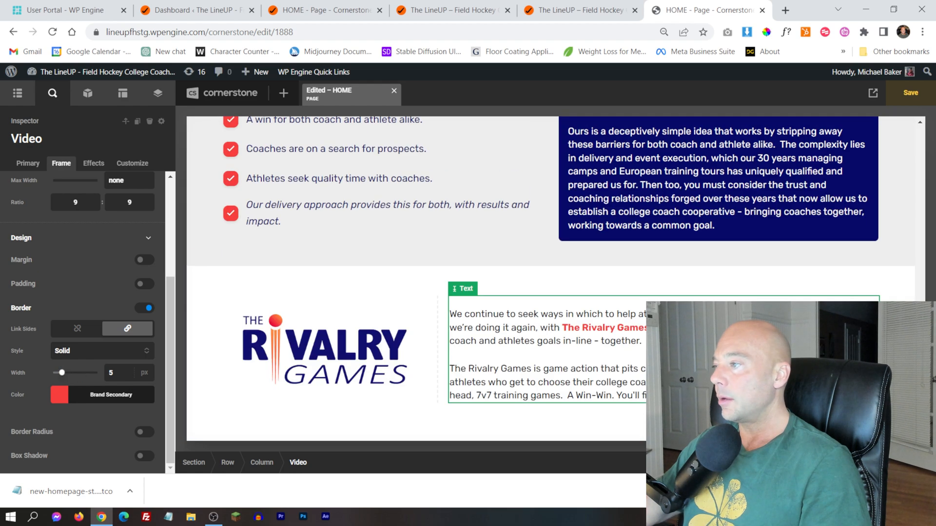
scroll(532, 324, "up", 3)
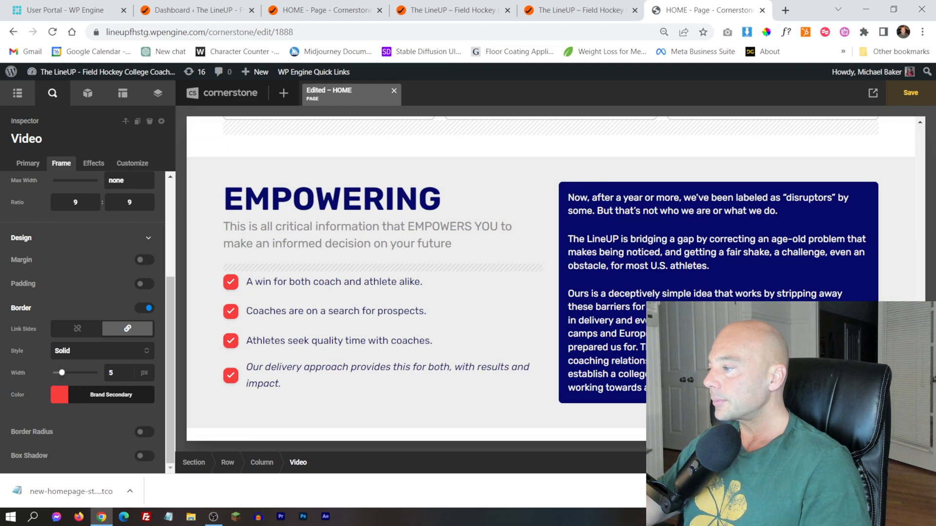
- Review the staging home page from its header through the intro video and clinics sections
scroll(568, 156, "up", 15)
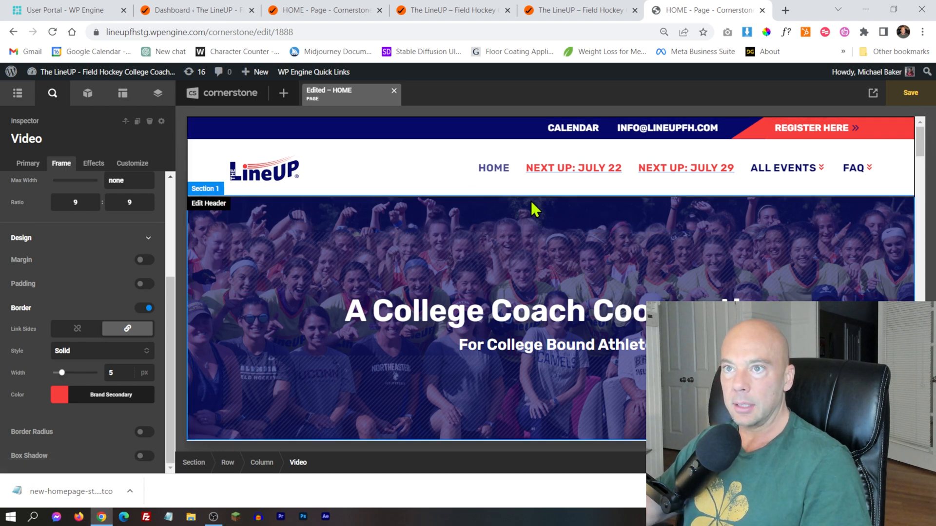
scroll(572, 252, "down", 2)
scroll(572, 243, "down", 5)
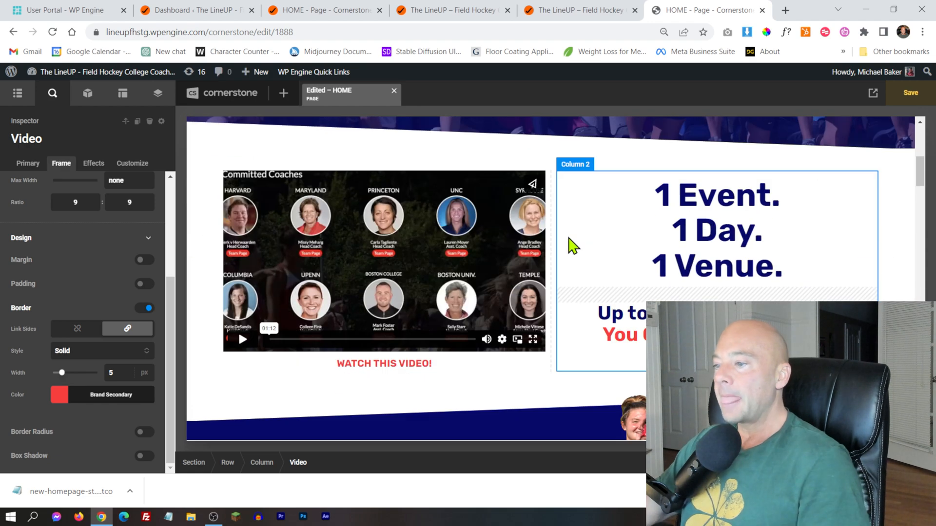
scroll(566, 238, "down", 3)
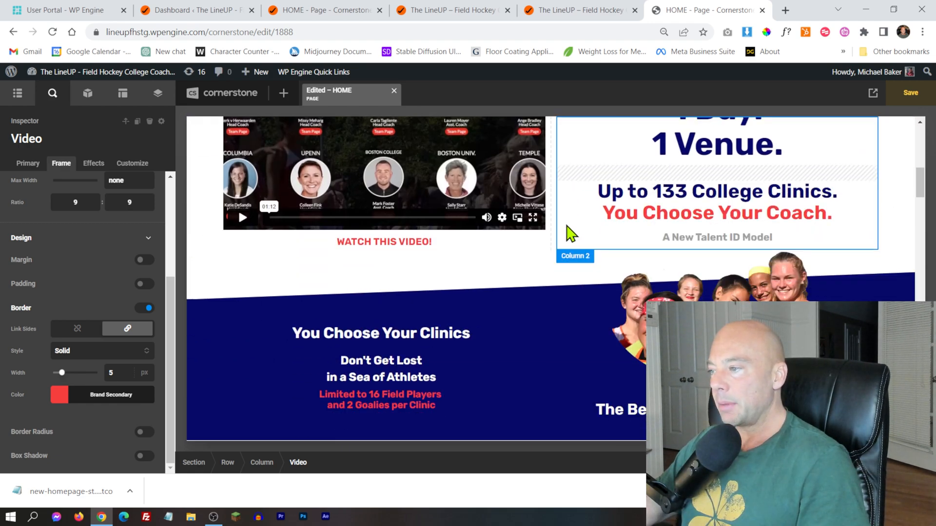
scroll(559, 234, "down", 5)
scroll(555, 214, "up", 14)
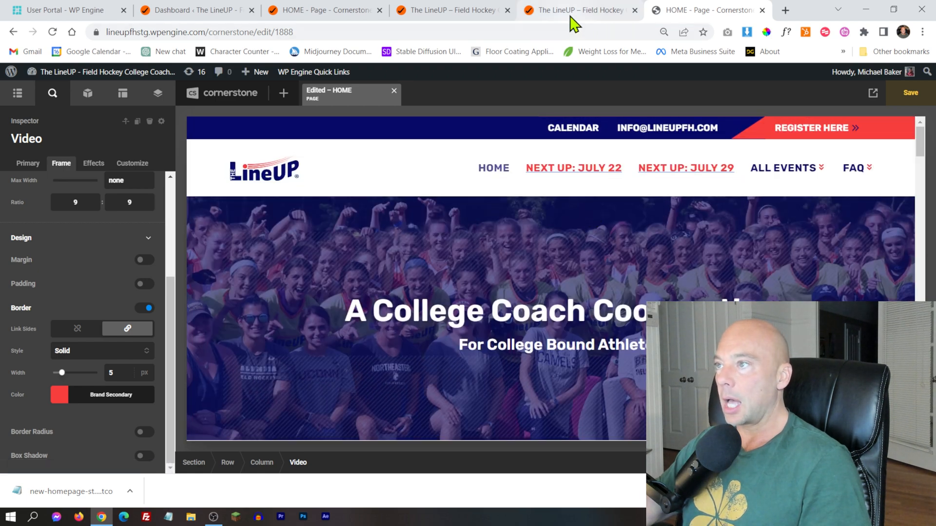
- Switch to the live home page in the editor and set the global Body Copy font family to Rubik
left_click(297, 10)
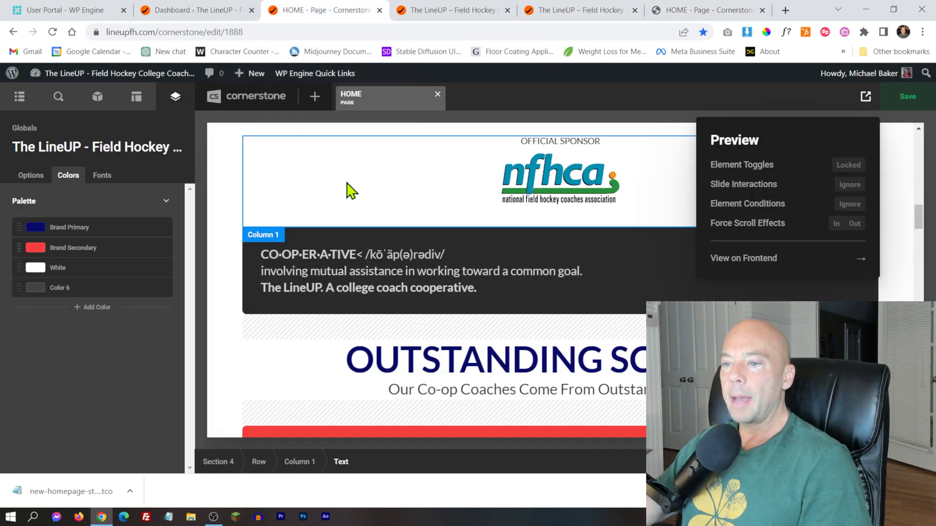
left_click(101, 176)
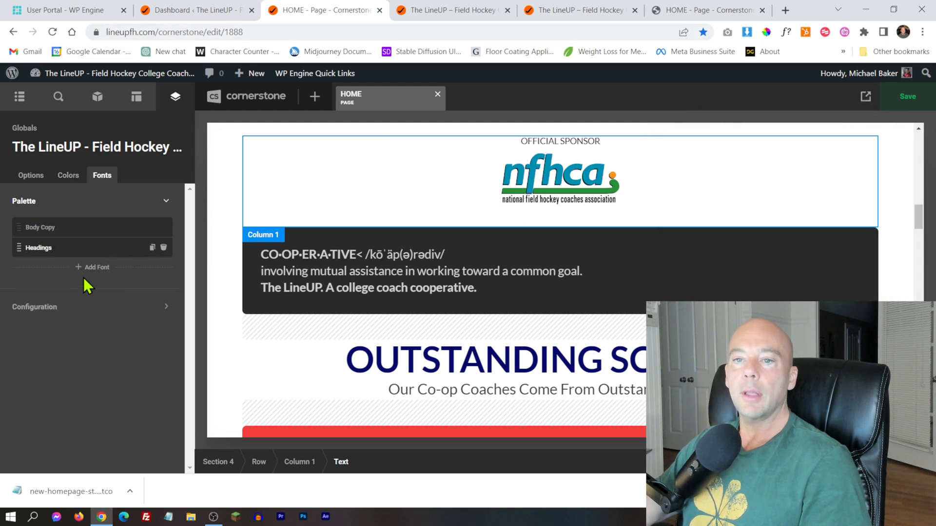
left_click(57, 228)
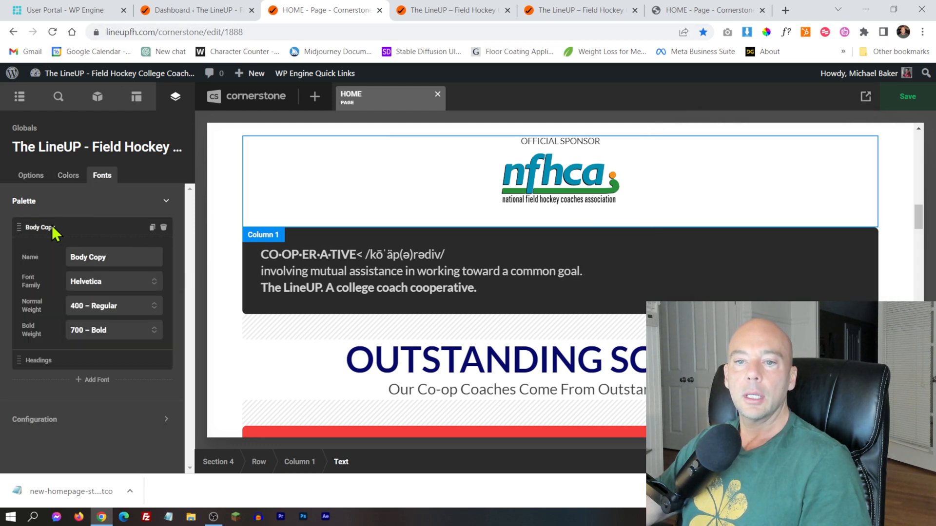
left_click(100, 277)
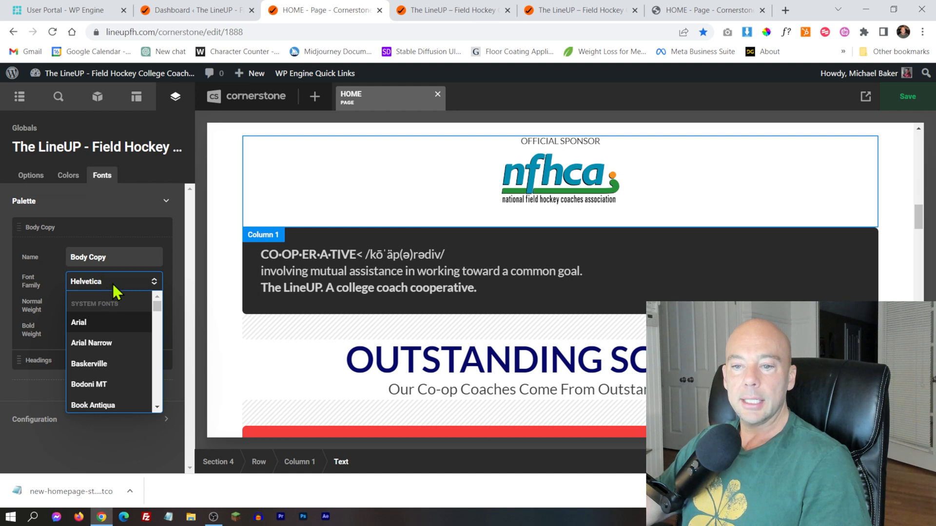
type("Ru")
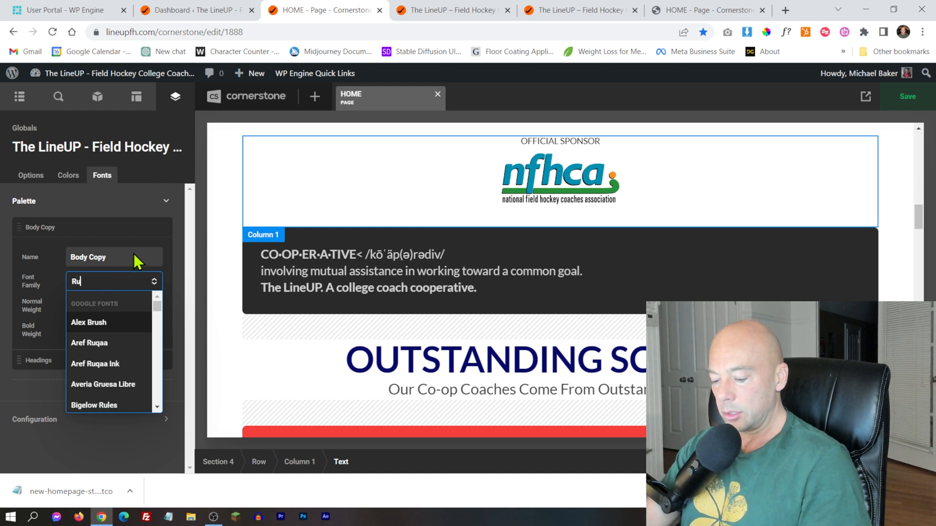
type("bik")
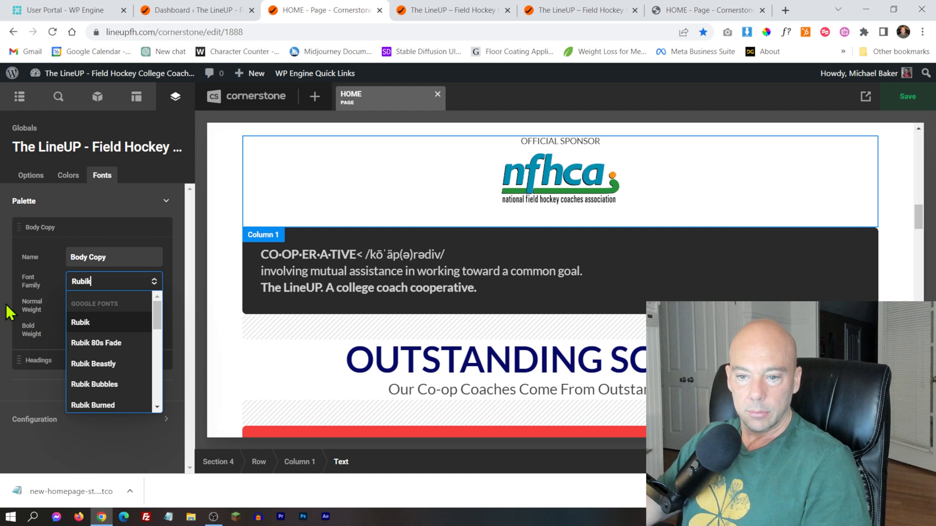
left_click(88, 321)
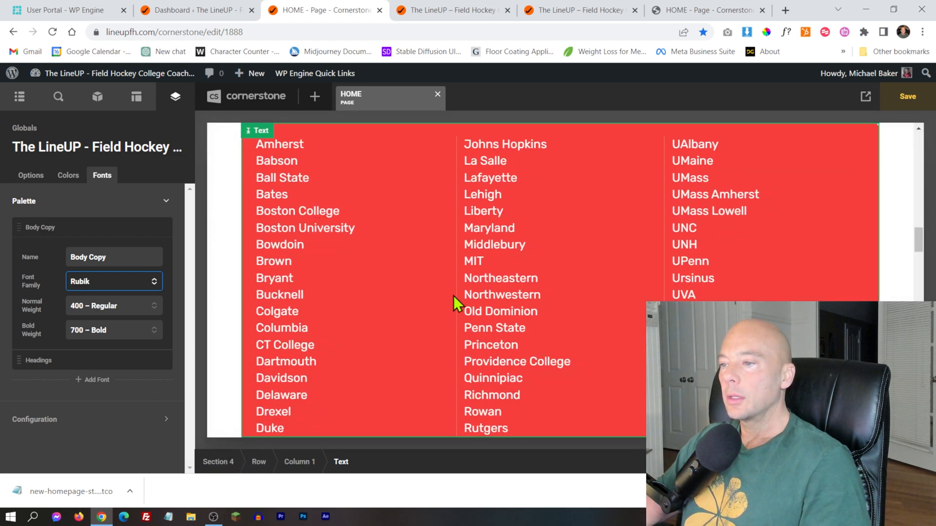
- Set the global Headings font family to Rubik
scroll(463, 297, "up", 5)
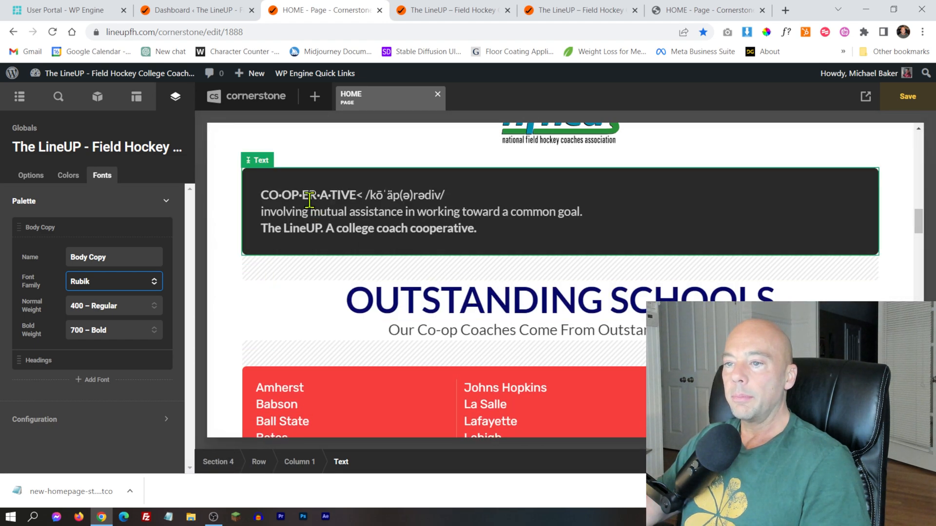
left_click(58, 362)
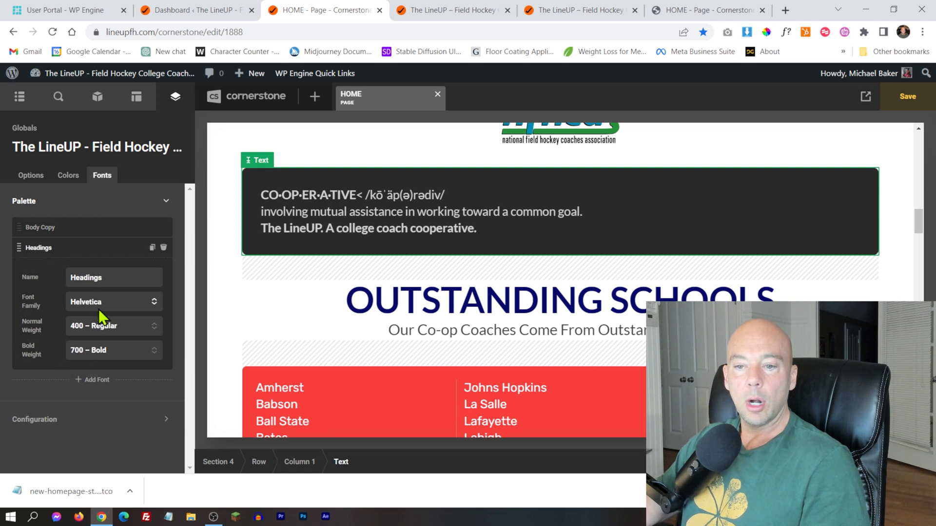
left_click(99, 303)
left_click(99, 303)
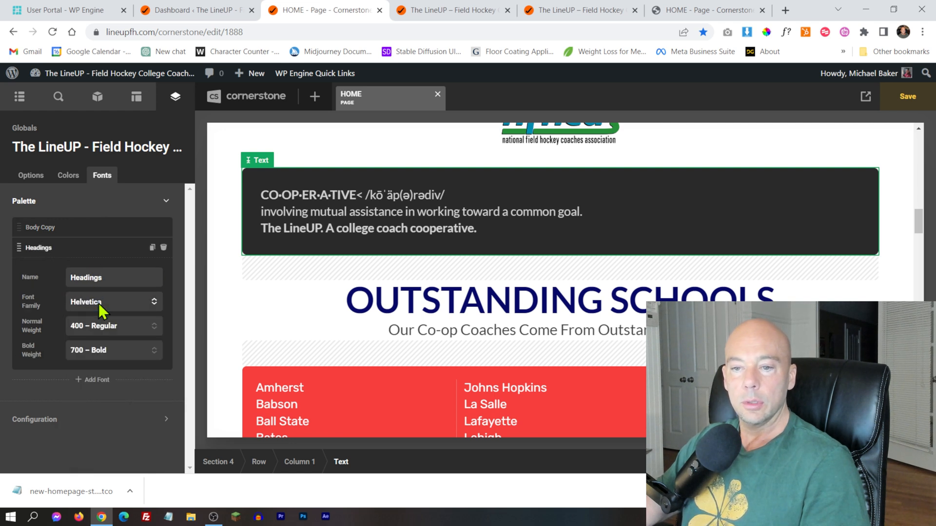
left_click(99, 303)
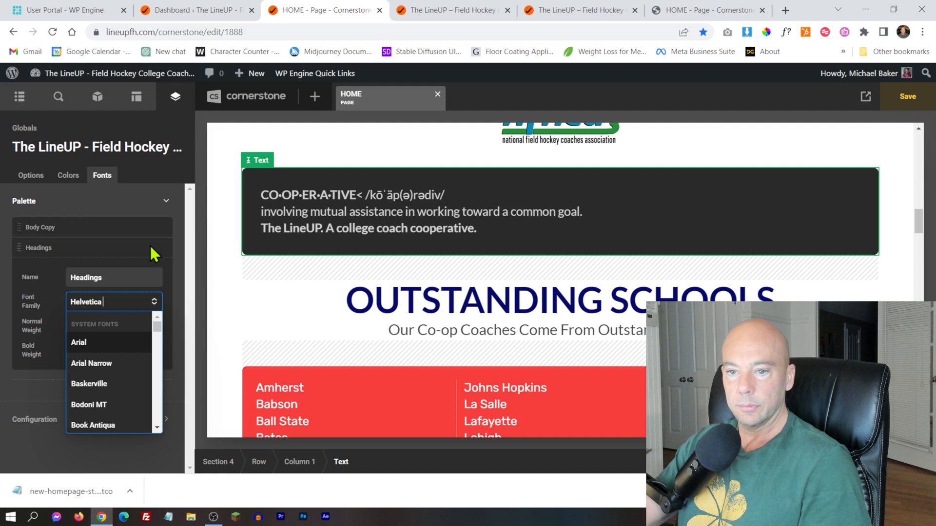
type("==")
key("BackSpace")
key("BackSpace")
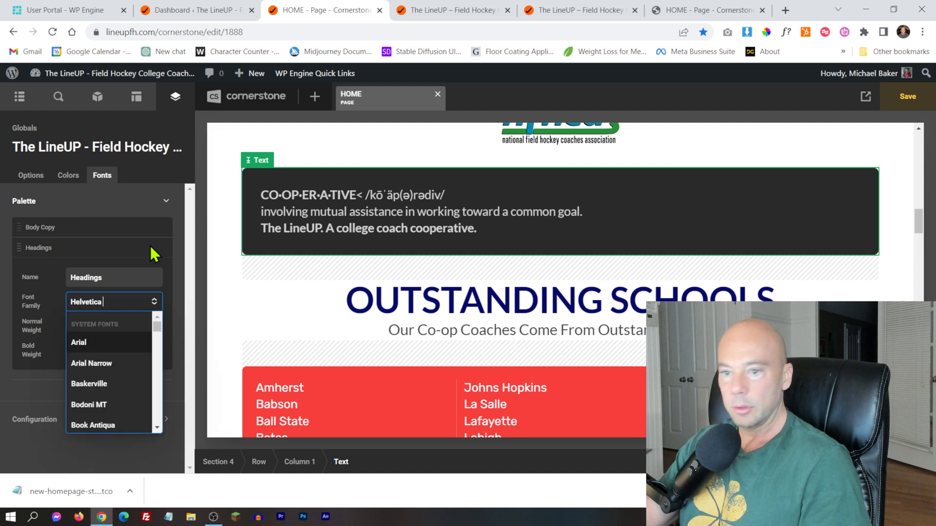
type("Rubik")
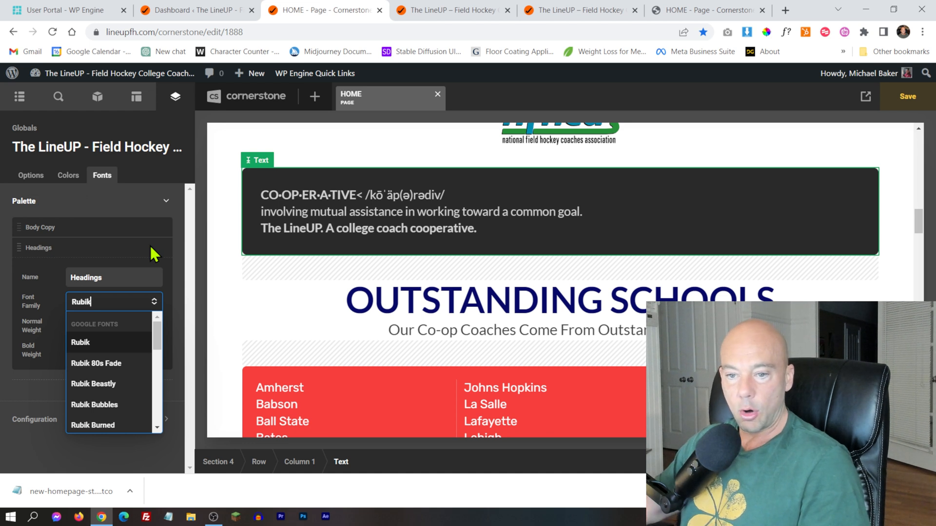
left_click(83, 342)
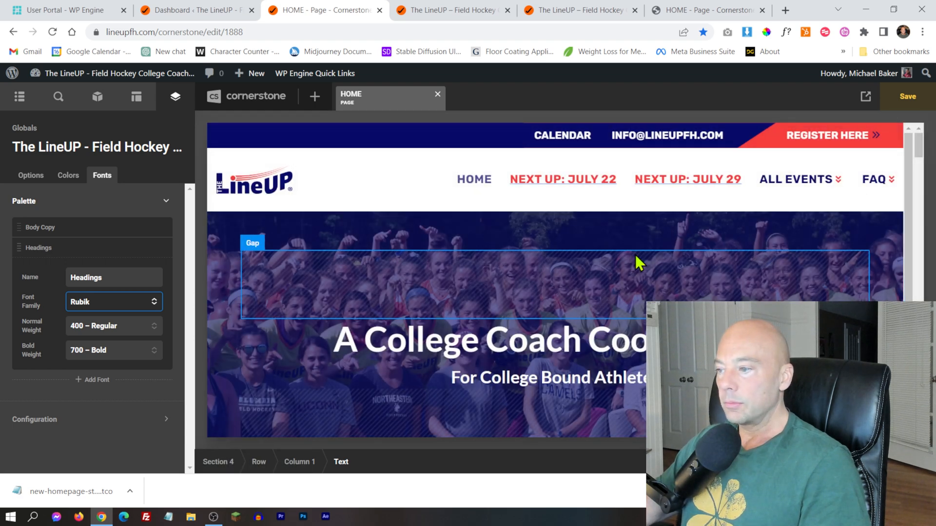
- Check the hero text and inspect the font format settings of the "1 Event. 1 Day. 1 Venue." headline
scroll(476, 309, "down", 1)
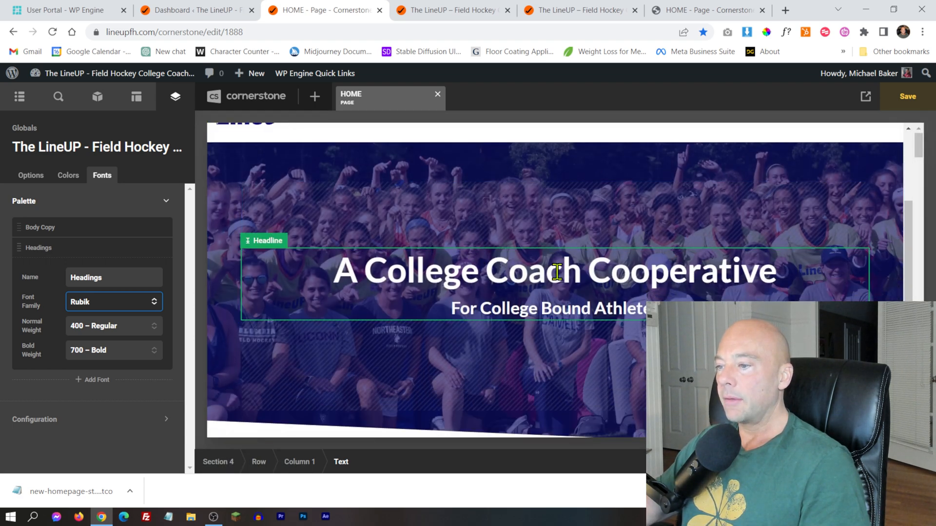
scroll(540, 267, "down", 4)
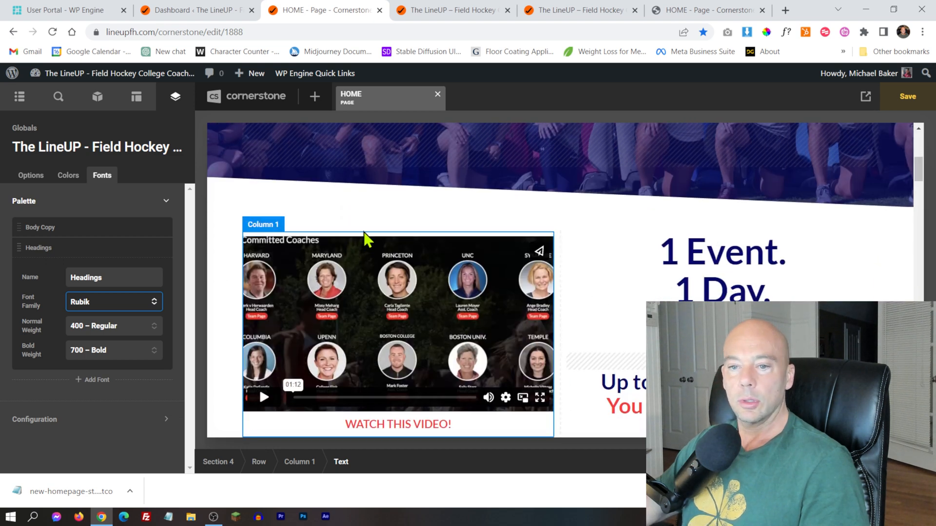
left_click(46, 250)
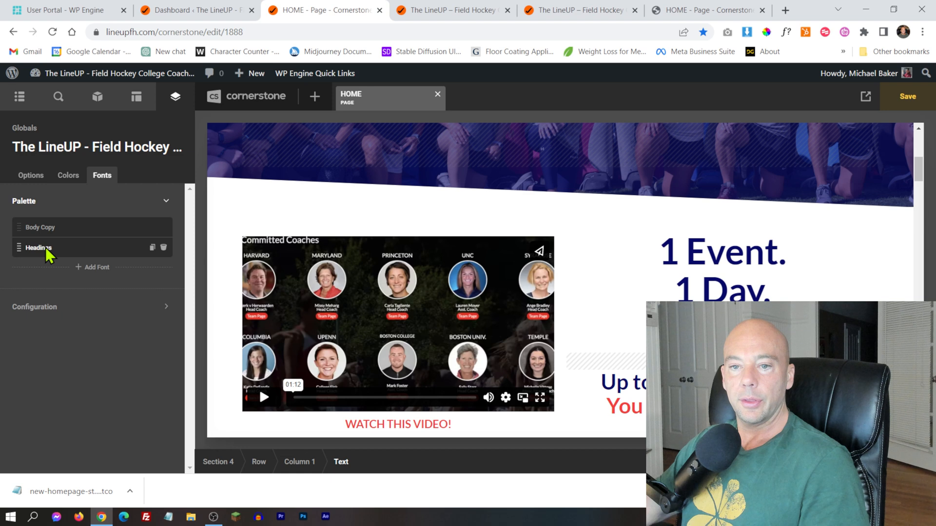
left_click(687, 250)
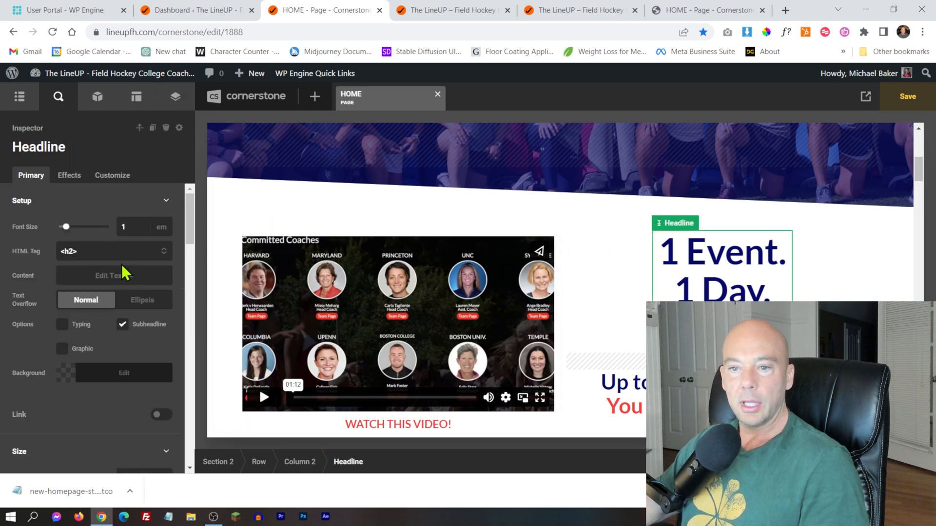
scroll(124, 282, "down", 10)
scroll(122, 293, "down", 6)
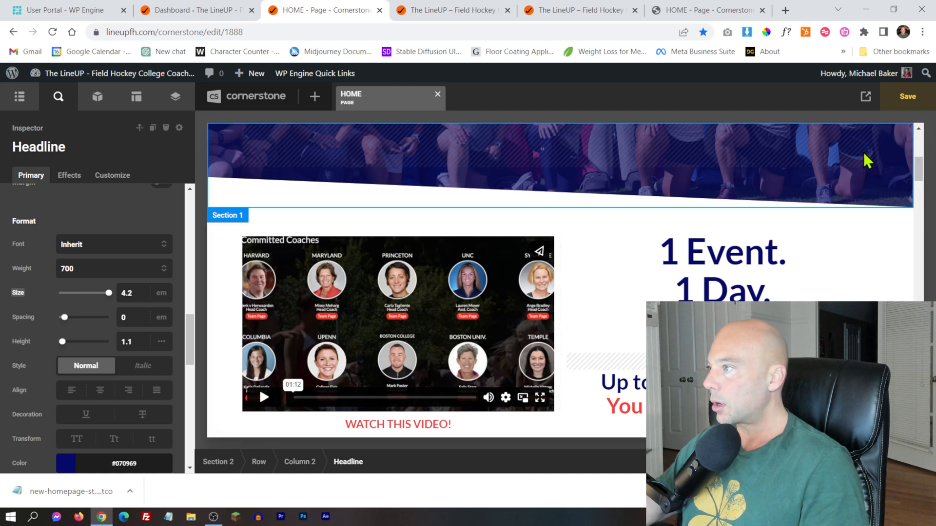
- Save the font changes and check the page text from the video section down to Outstanding Schools
left_click(908, 96)
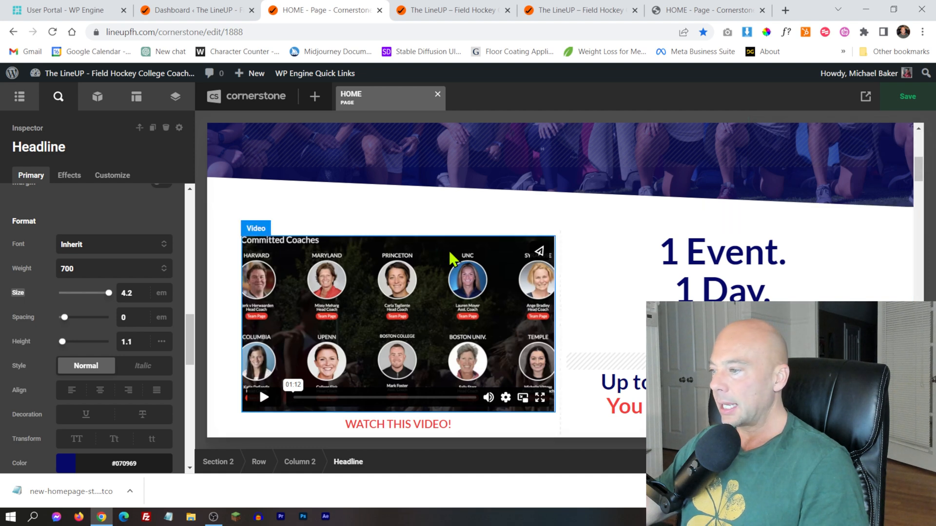
scroll(682, 268, "down", 6)
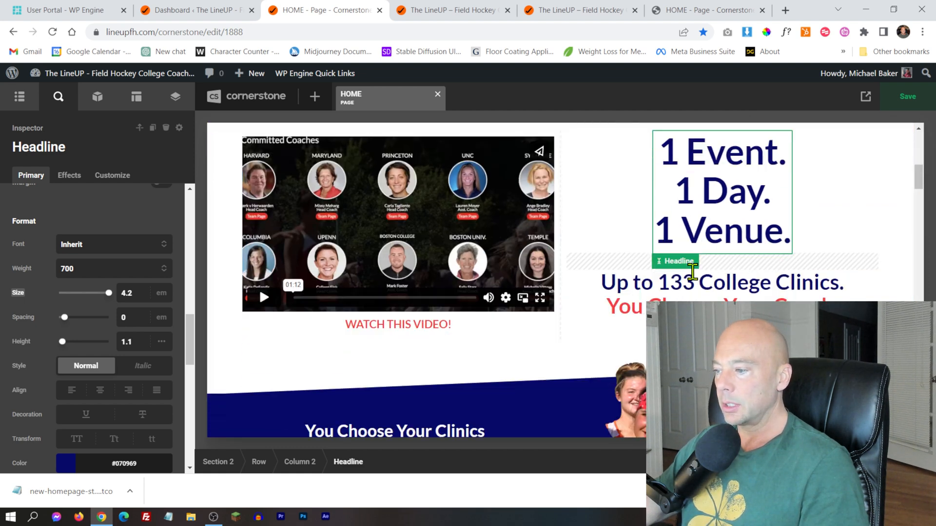
scroll(506, 208, "down", 3)
scroll(572, 236, "down", 3)
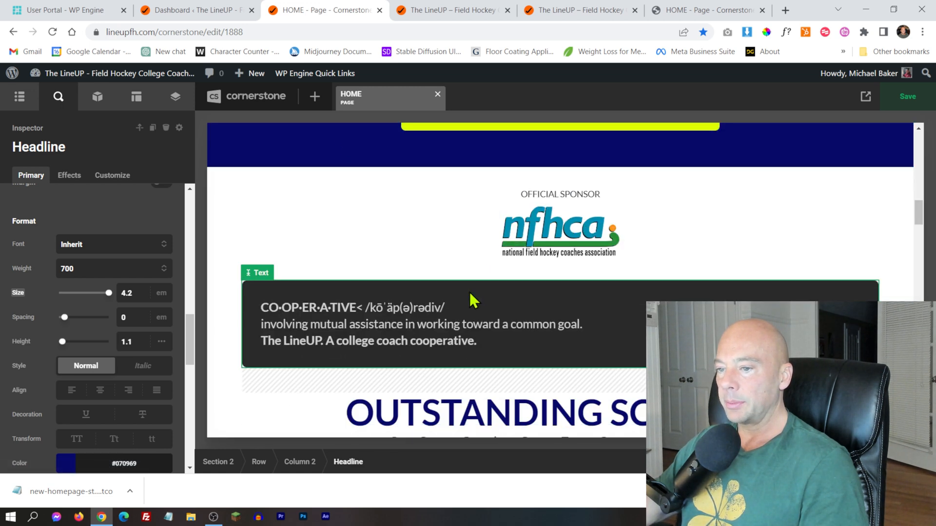
scroll(467, 290, "down", 3)
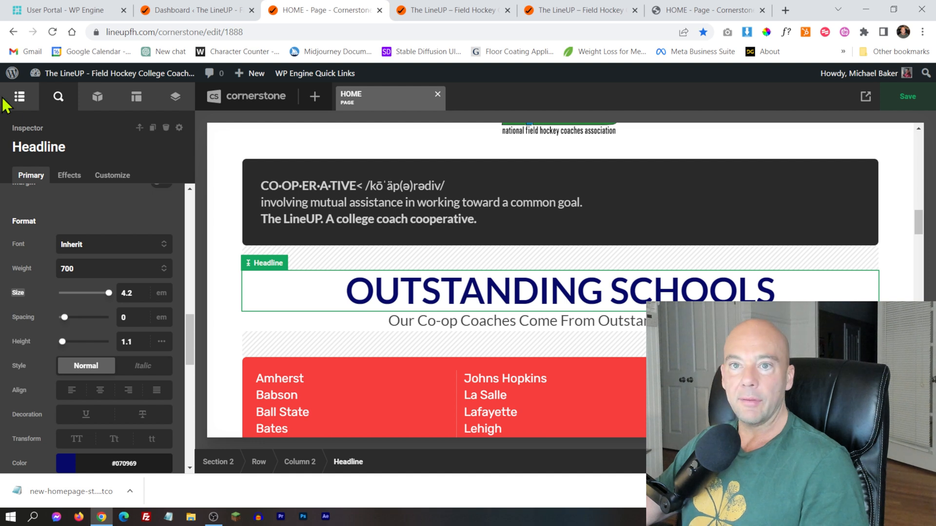
- Set the Body and Content font family to Rubik (Google) in the global theme options' typography settings
left_click(175, 98)
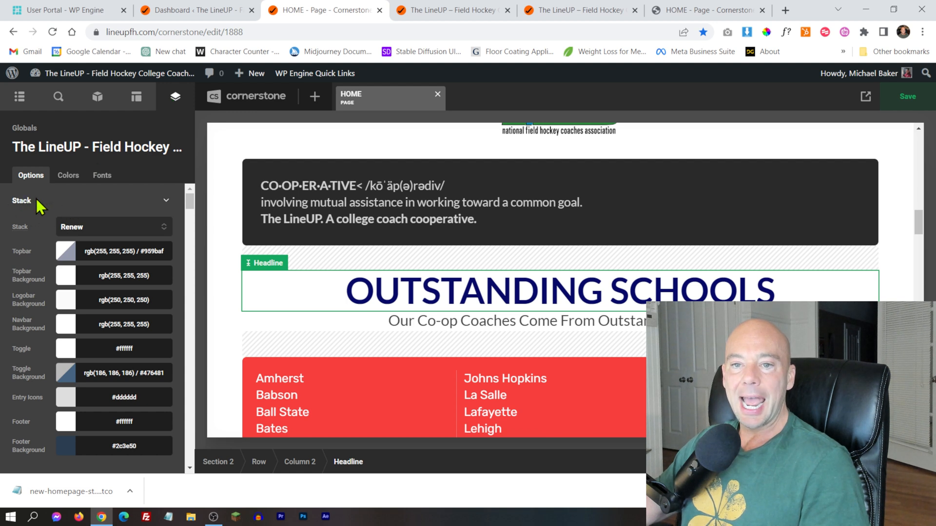
left_click(99, 174)
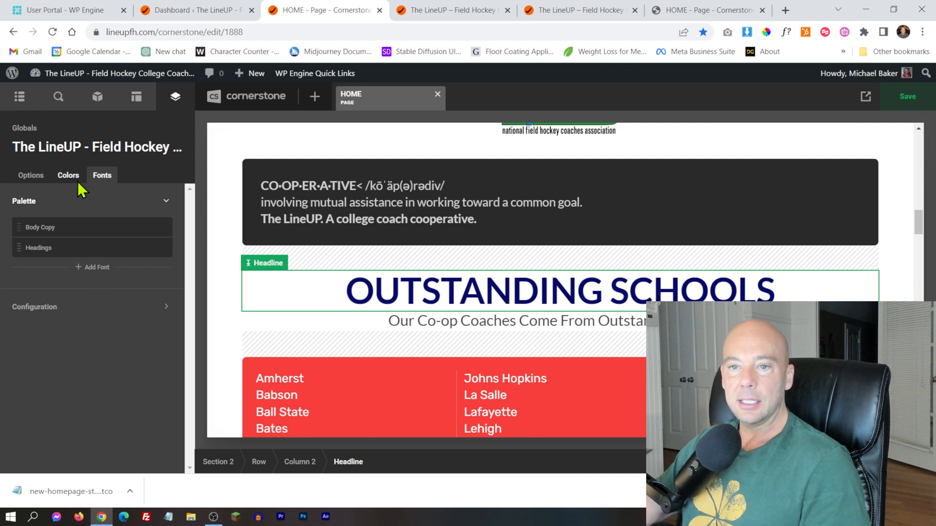
left_click(27, 176)
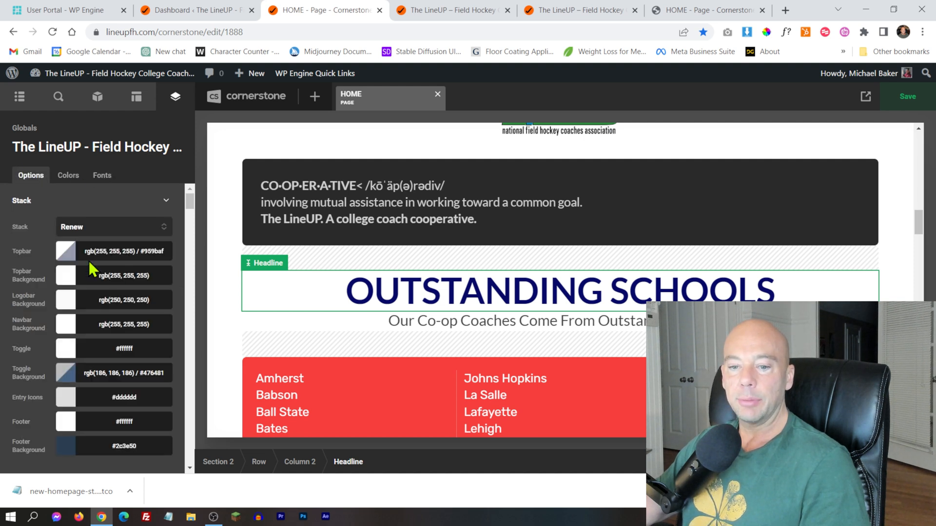
scroll(44, 255, "down", 4)
scroll(44, 254, "down", 5)
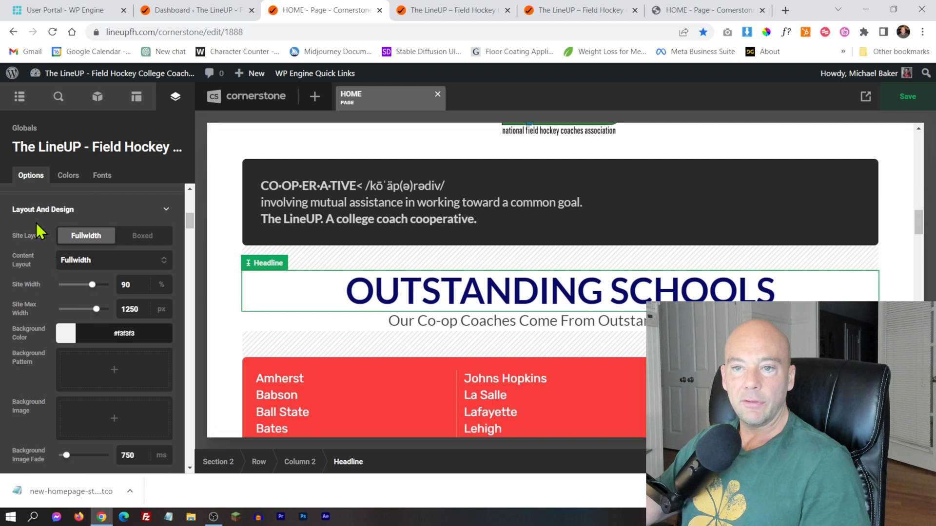
scroll(31, 230, "up", 3)
scroll(44, 238, "down", 8)
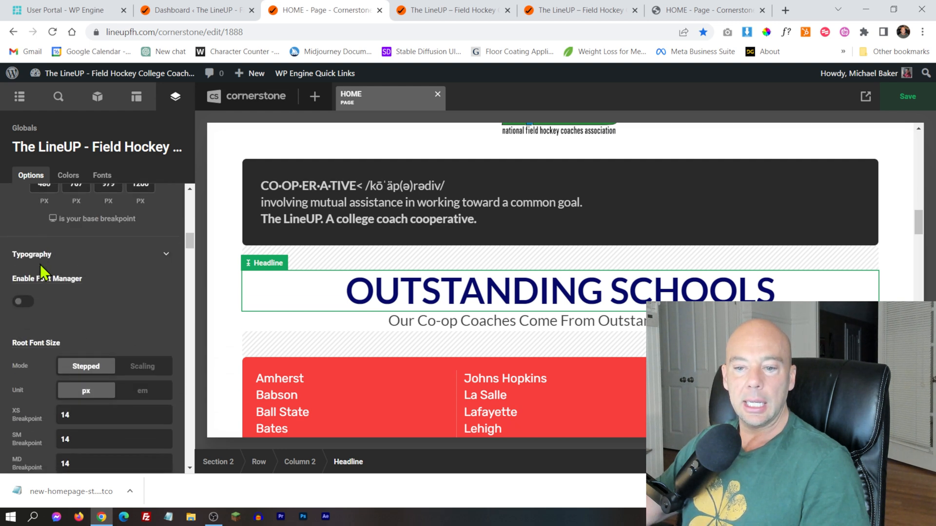
scroll(40, 264, "down", 5)
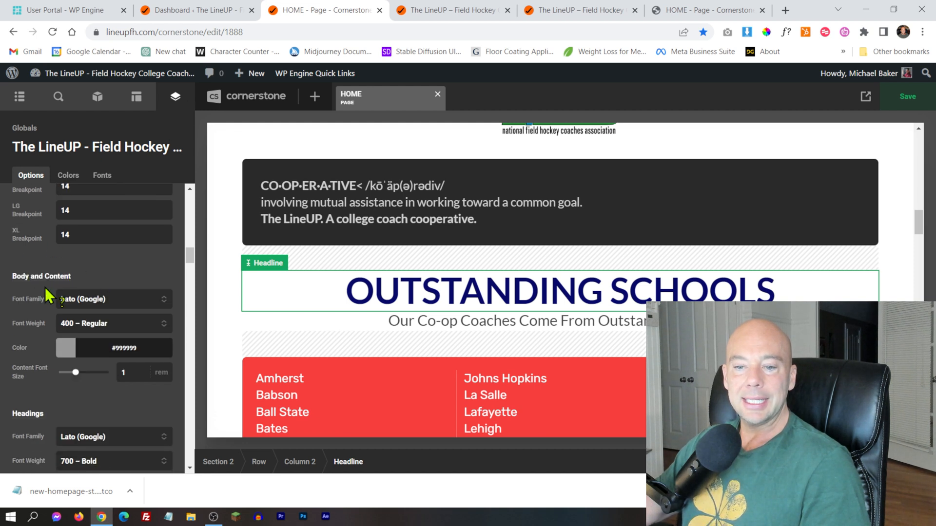
left_click(80, 296)
left_click(79, 295)
type("ru")
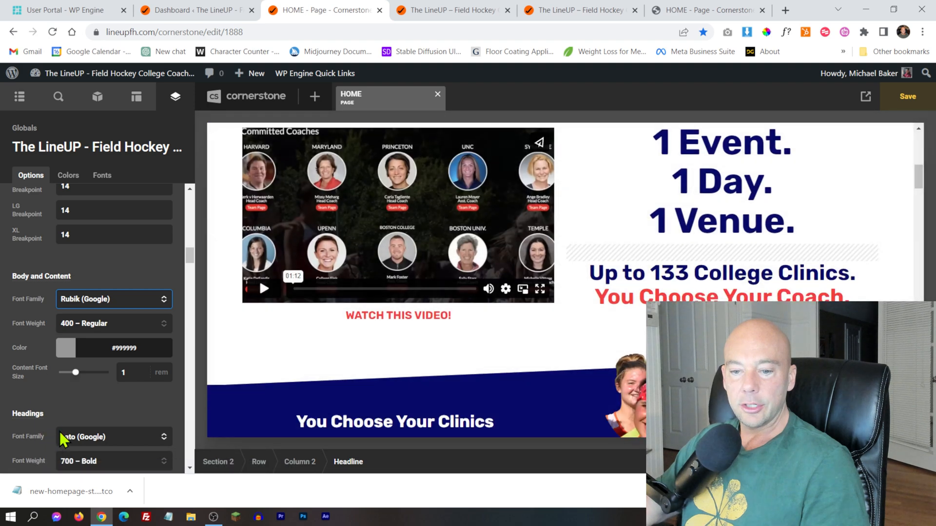
- Set the typography Headings font family to Rubik (Google) and check the page from the hero to Outstanding Schools
left_click(59, 431)
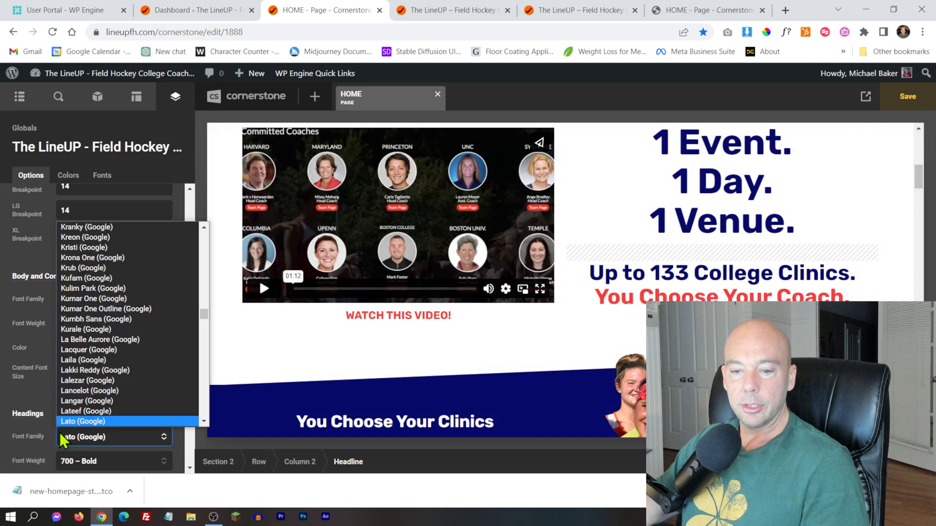
left_click(59, 432)
key("r")
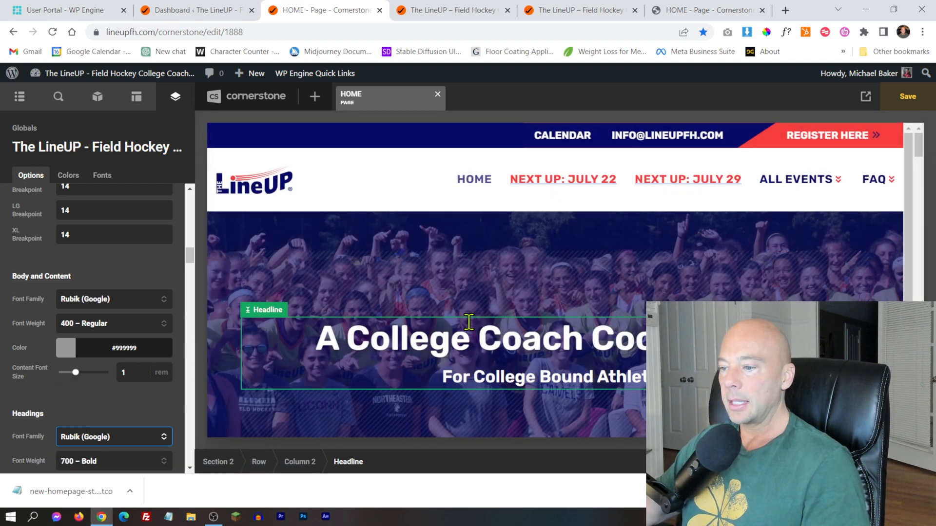
scroll(501, 283, "down", 1)
scroll(507, 281, "down", 3)
scroll(605, 282, "down", 2)
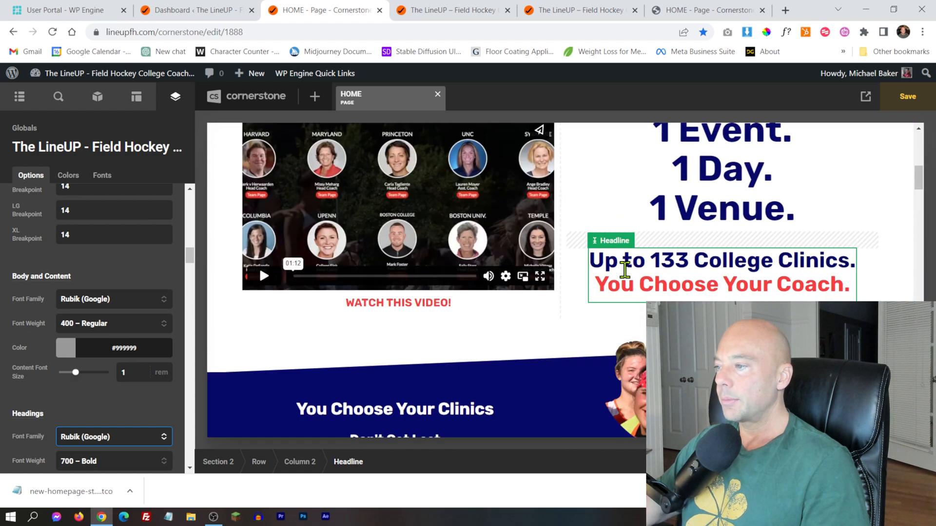
scroll(652, 259, "down", 3)
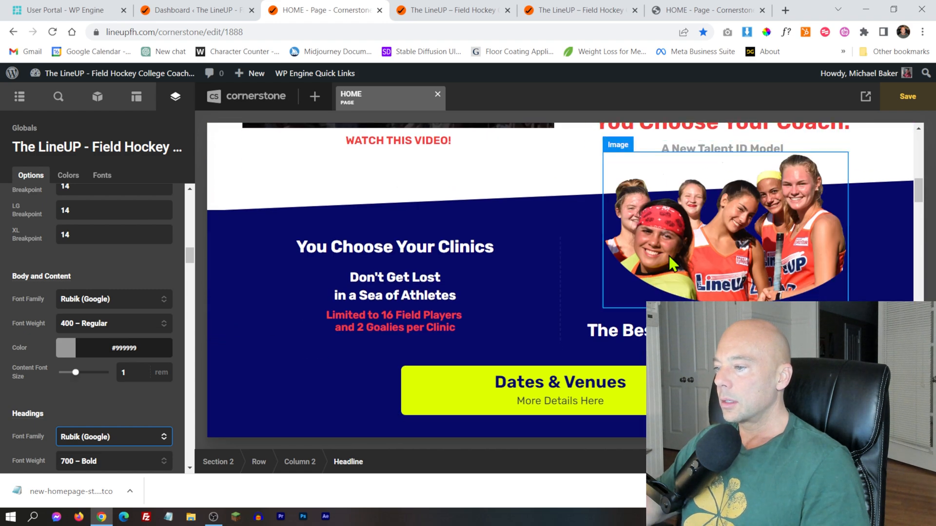
scroll(669, 256, "down", 10)
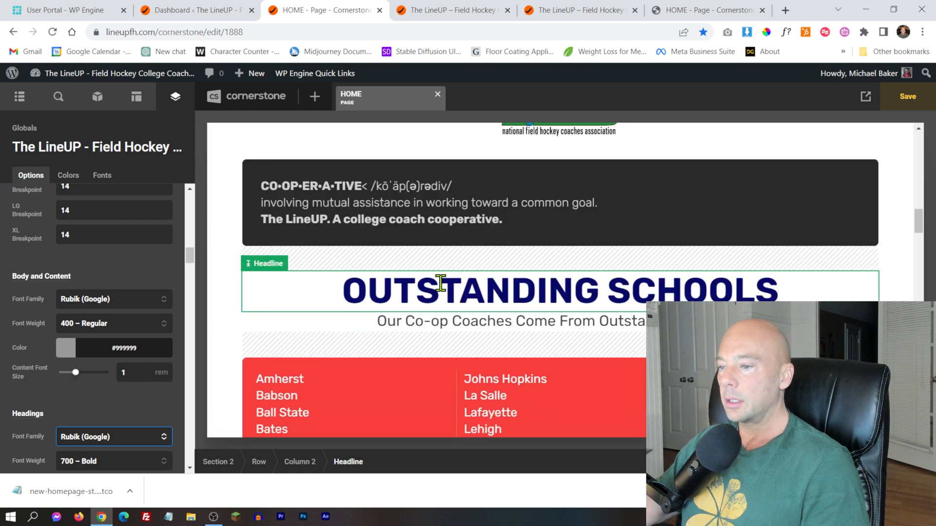
scroll(435, 282, "down", 2)
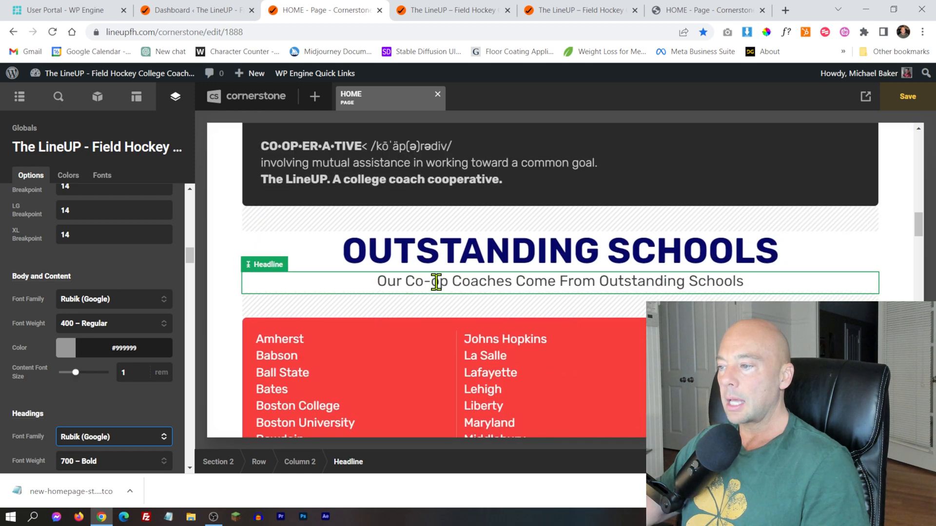
- Set the OUTSTANDING SCHOOLS headline's font to the Body Copy palette font and save the home page
left_click(450, 214)
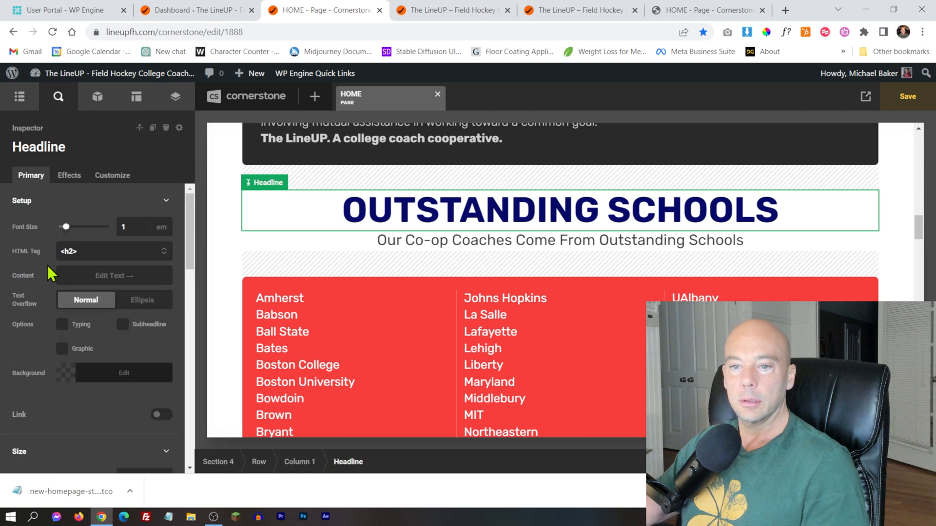
scroll(68, 348, "down", 10)
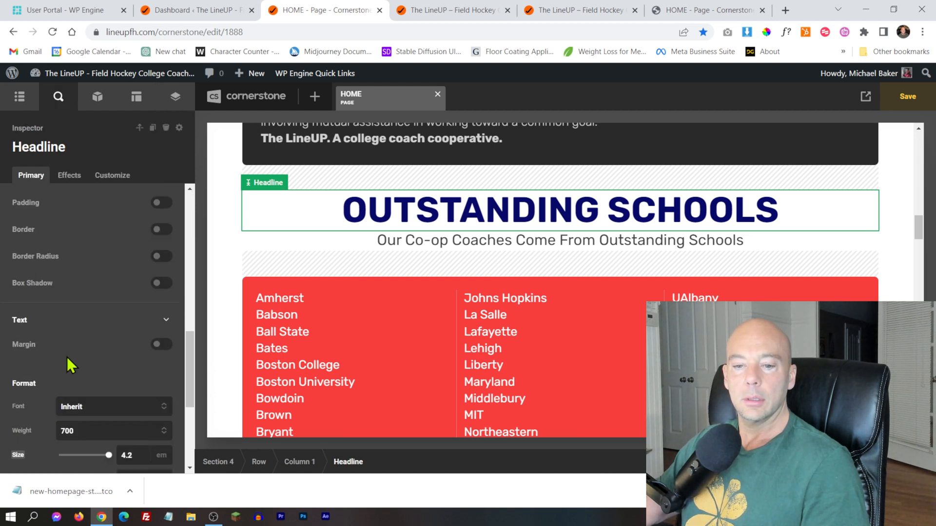
left_click(77, 410)
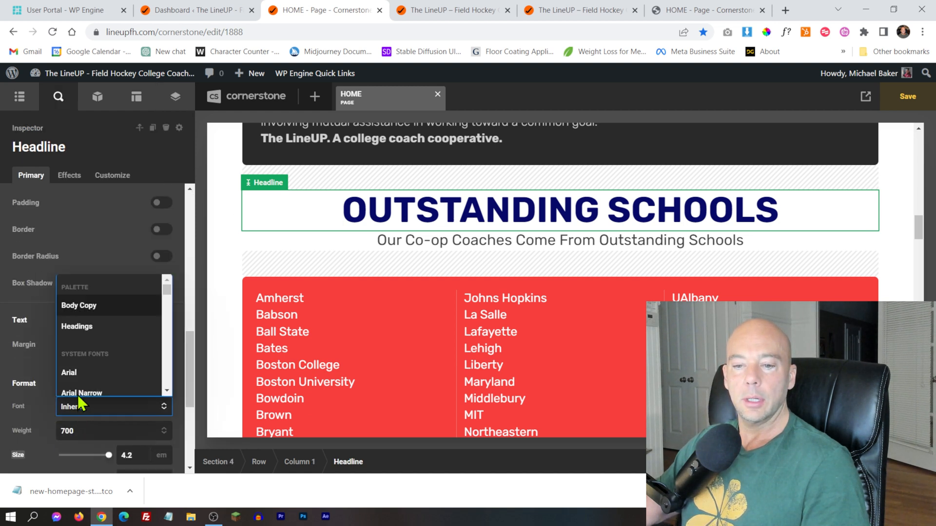
left_click(73, 307)
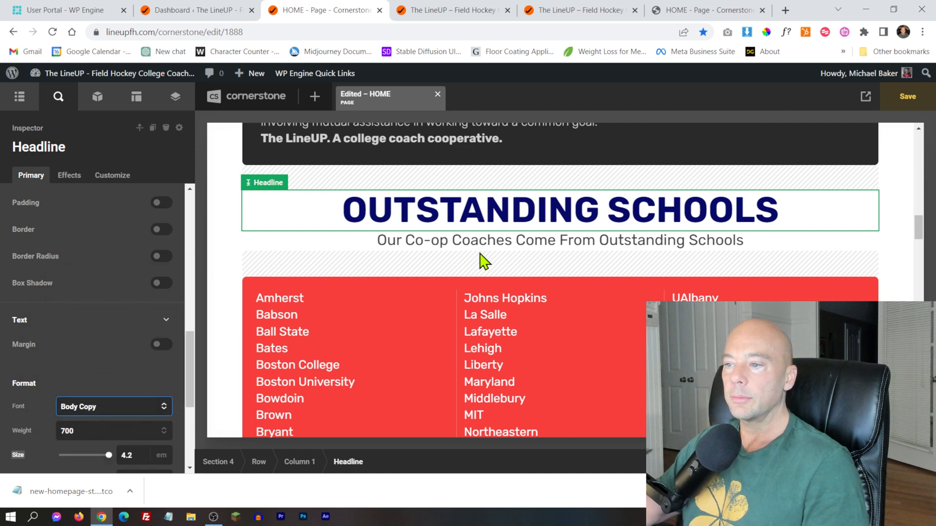
scroll(496, 299, "down", 8)
scroll(516, 309, "down", 10)
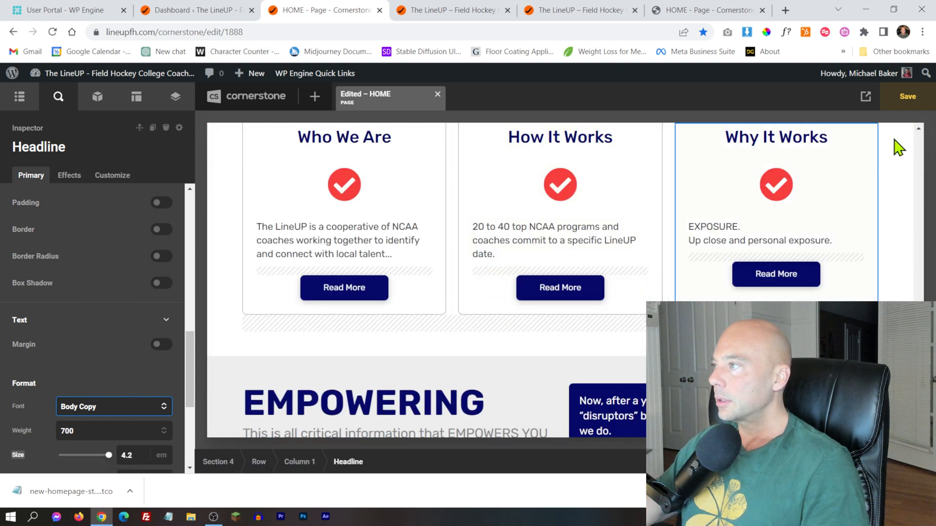
left_click(906, 97)
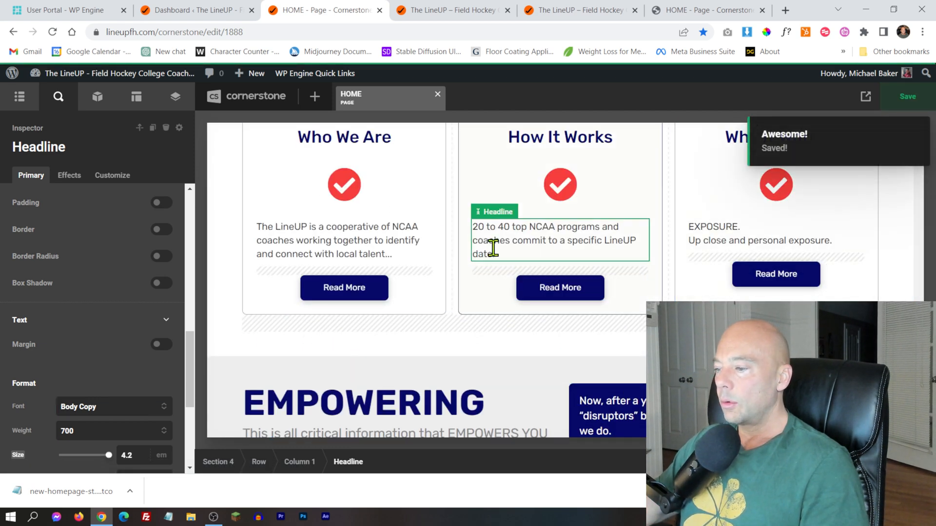
- Check the home page from the How It Works card down to the footer and back up to the hero
scroll(492, 246, "down", 4)
scroll(493, 243, "down", 8)
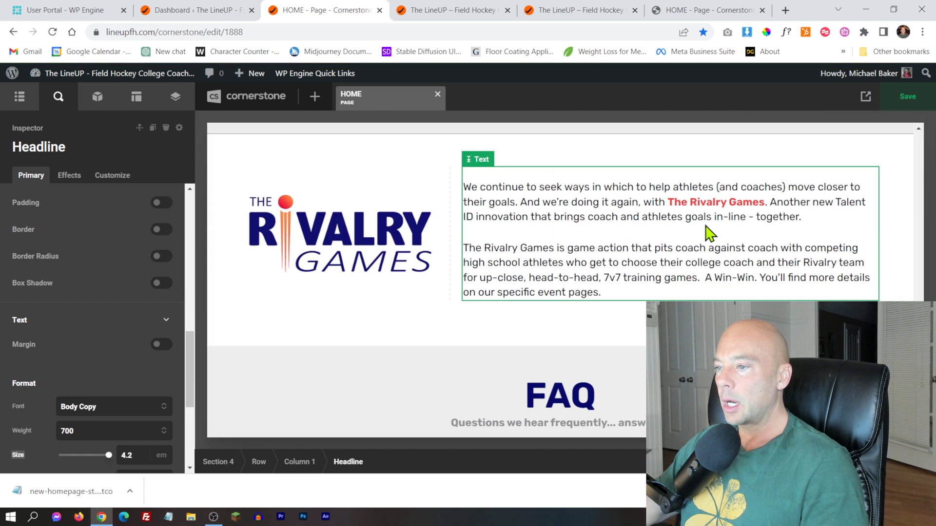
scroll(709, 234, "down", 10)
scroll(709, 234, "down", 3)
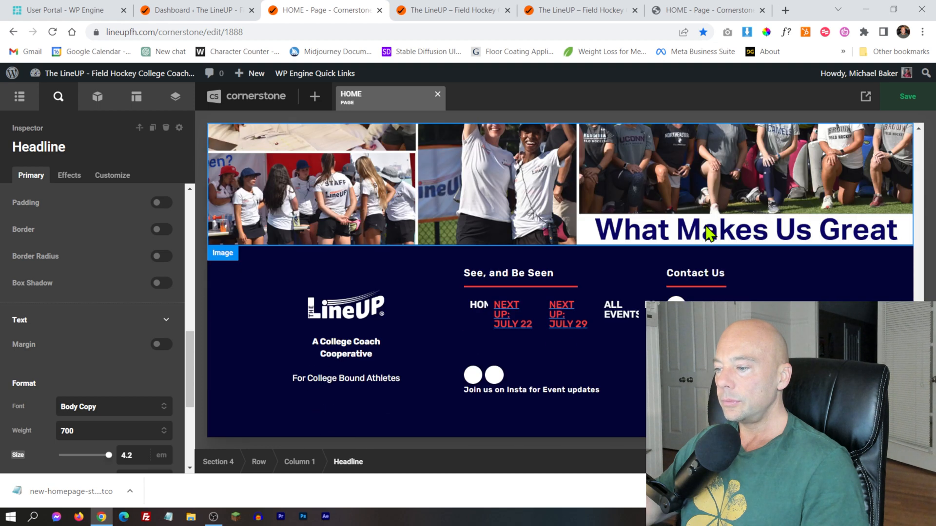
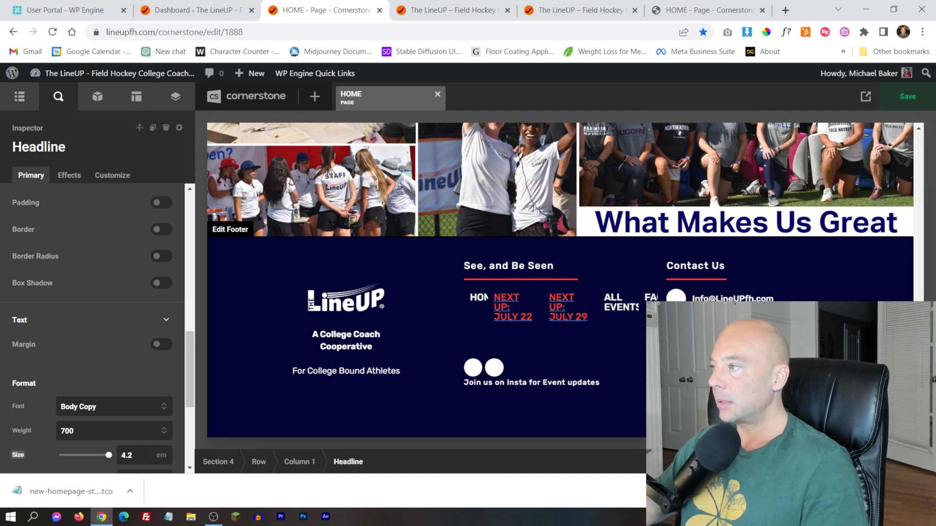
scroll(702, 279, "up", 10)
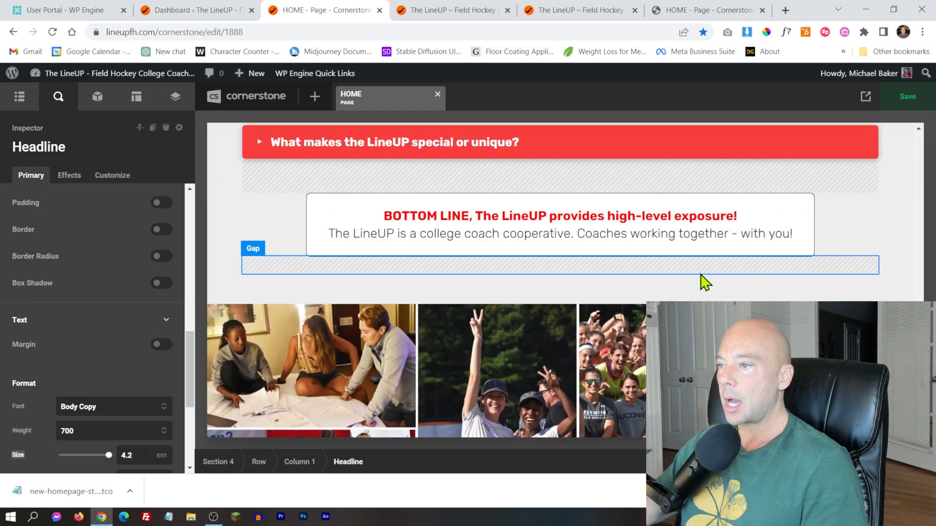
scroll(686, 278, "up", 15)
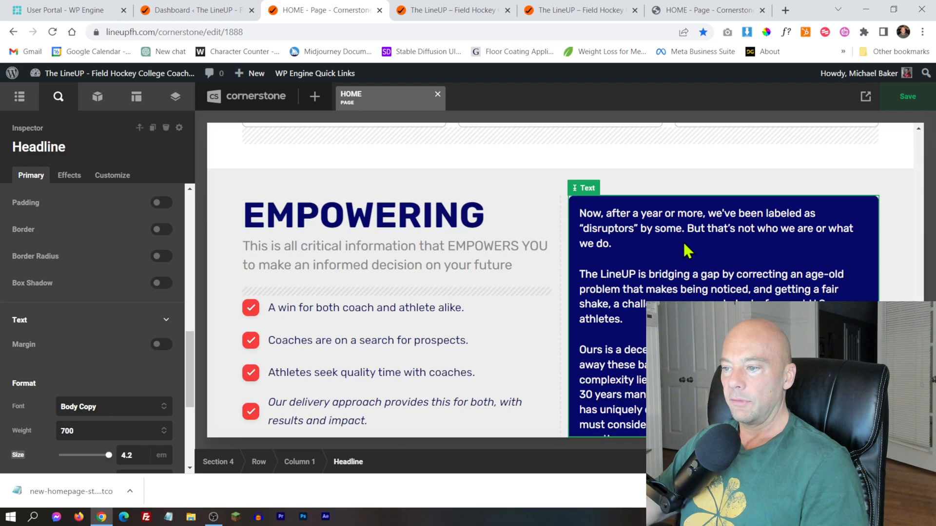
scroll(639, 205, "up", 15)
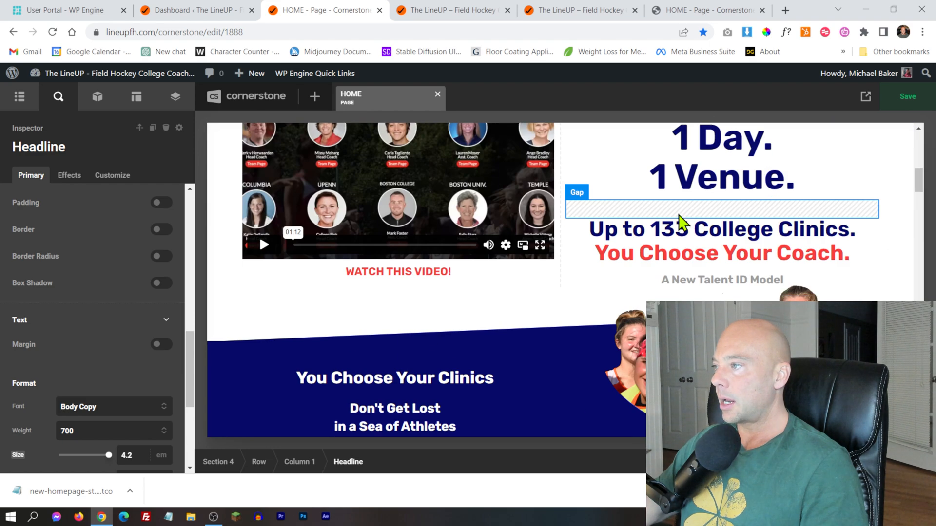
scroll(680, 221, "up", 4)
- Save the home page and view it on the live site's frontend
left_click(907, 96)
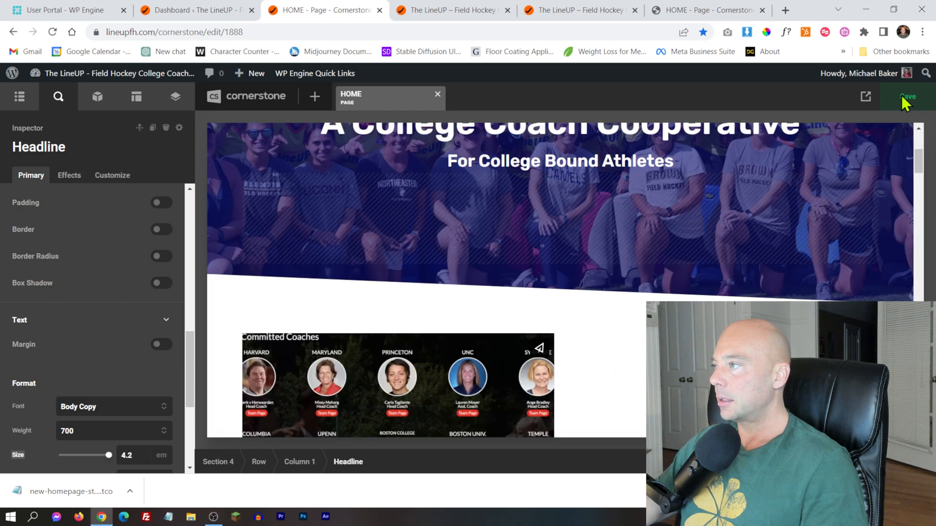
mouse_move(867, 101)
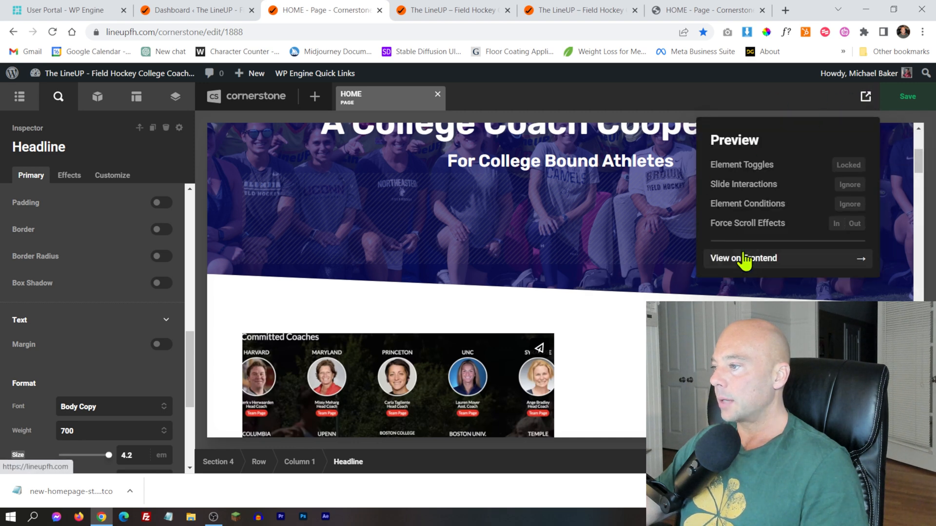
left_click(743, 259)
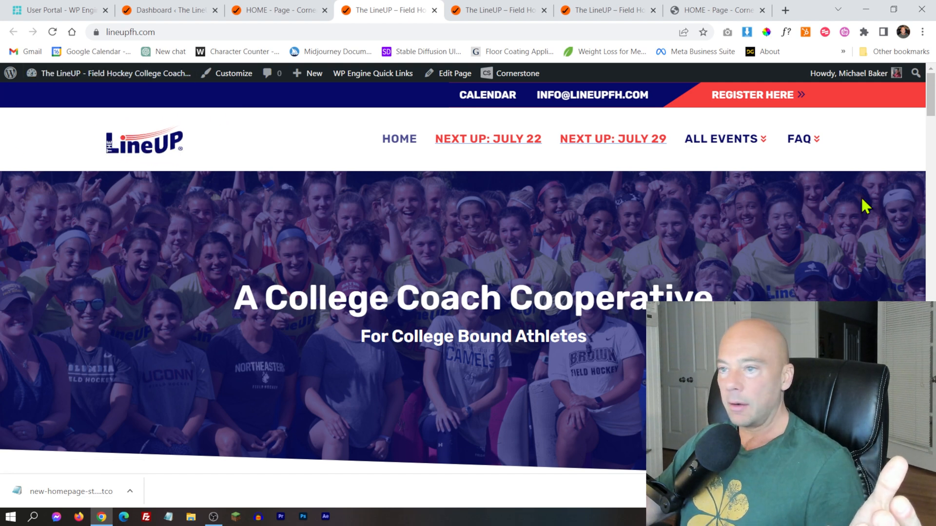
- Open the live site's Global Header for editing in Cornerstone and preview it at the phone-size breakpoint
mouse_move(507, 80)
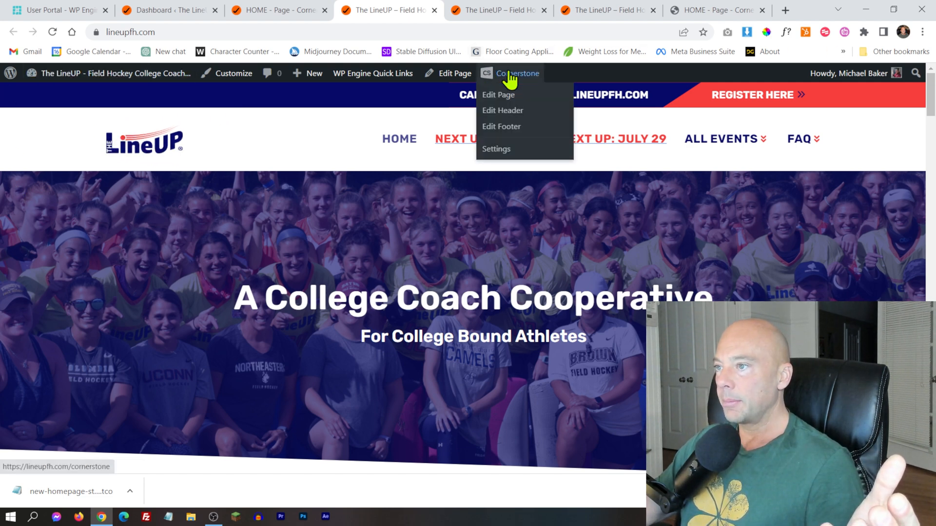
left_click(501, 111)
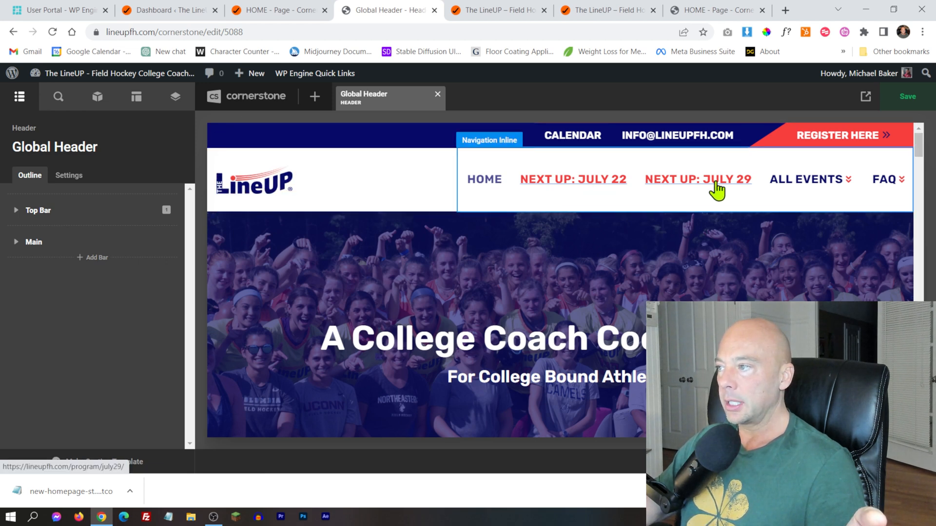
left_click(829, 461)
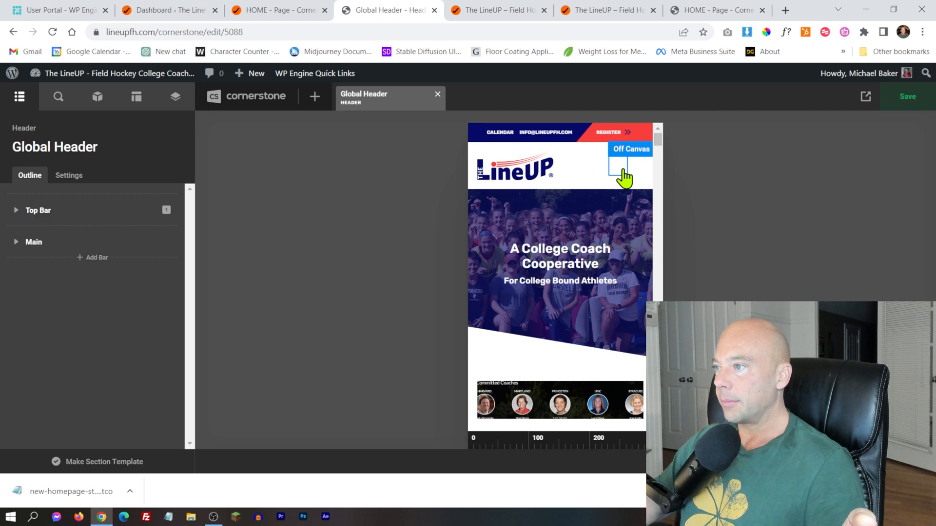
- Examine the staging site's mobile Global Header, including its Off Canvas menu and the toggle settings
left_click(713, 12)
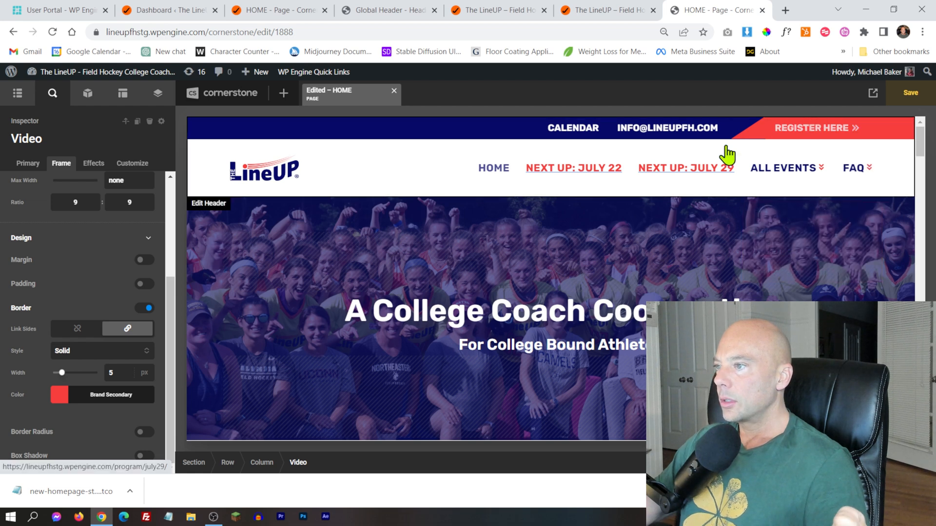
left_click(847, 462)
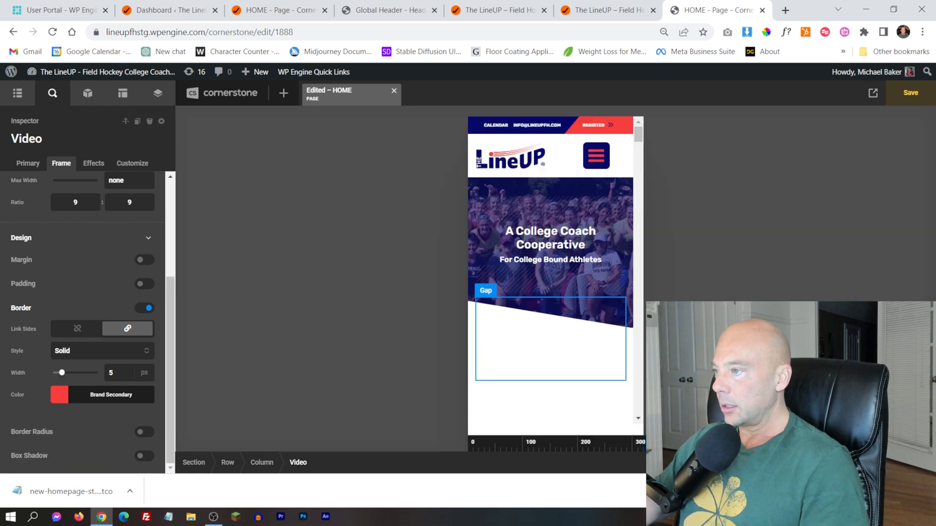
left_click(596, 151)
left_click(436, 285)
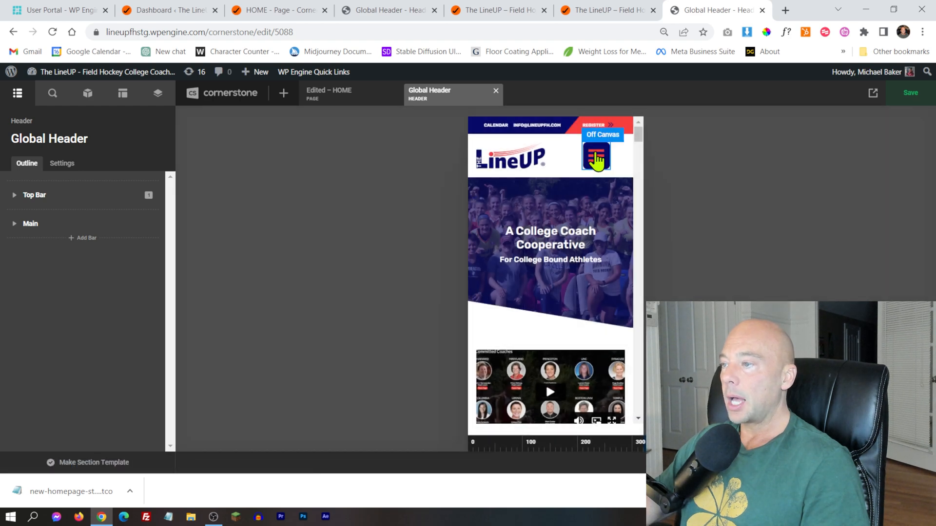
left_click(596, 157)
left_click(619, 130)
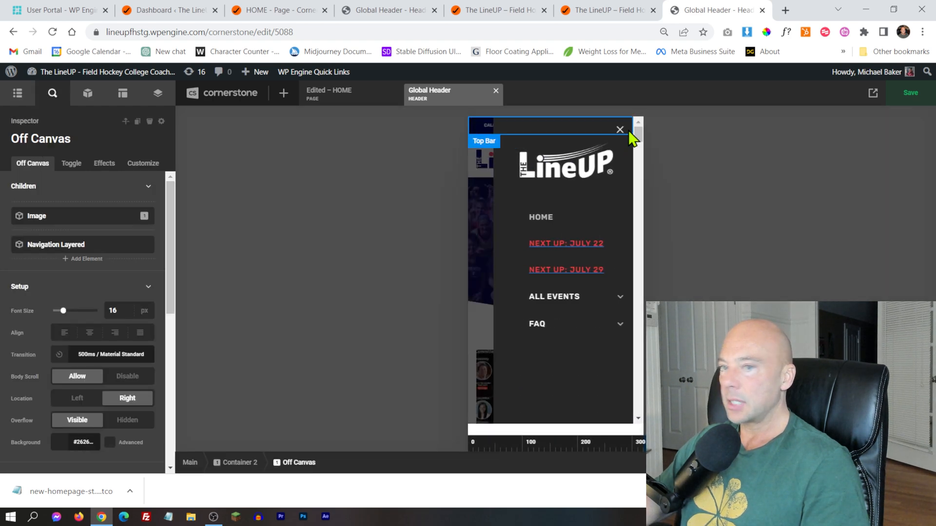
left_click(71, 166)
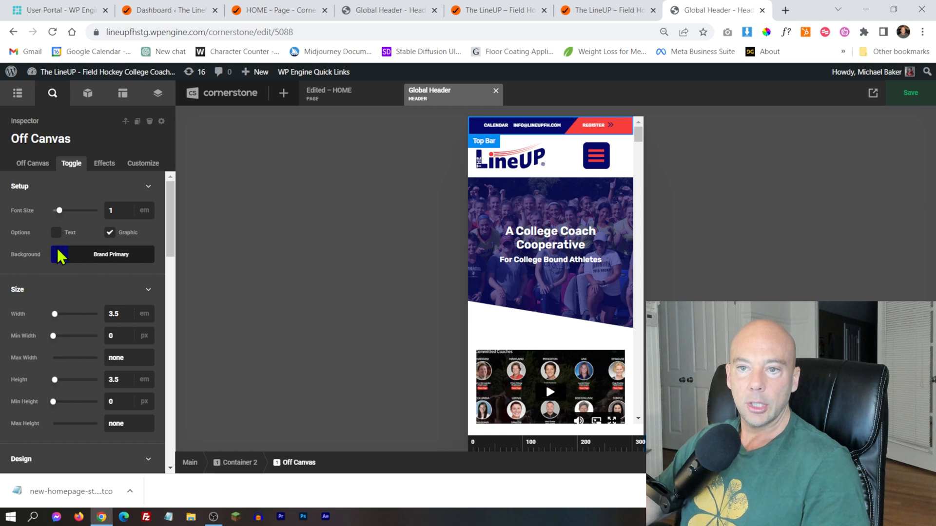
- Set the background of the Off Canvas toggle in the live Global Header to Brand Primary
left_click(385, 11)
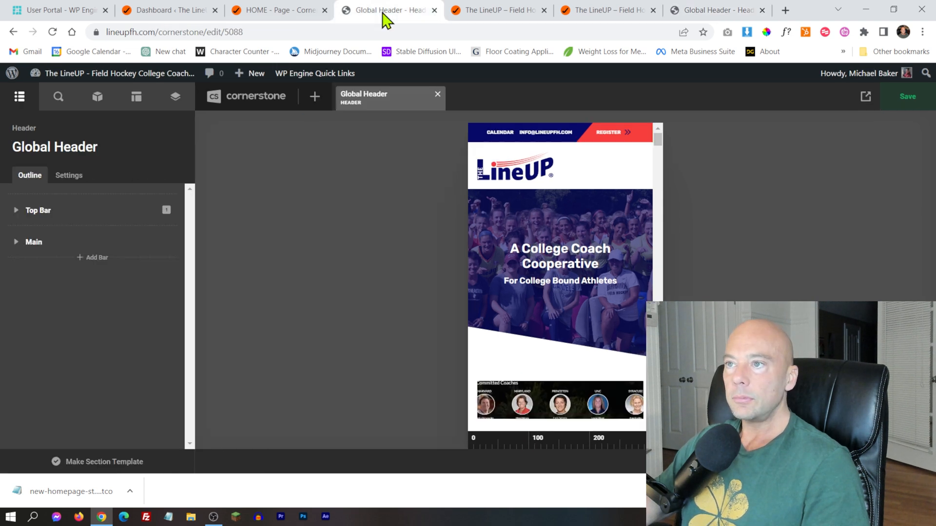
left_click(623, 169)
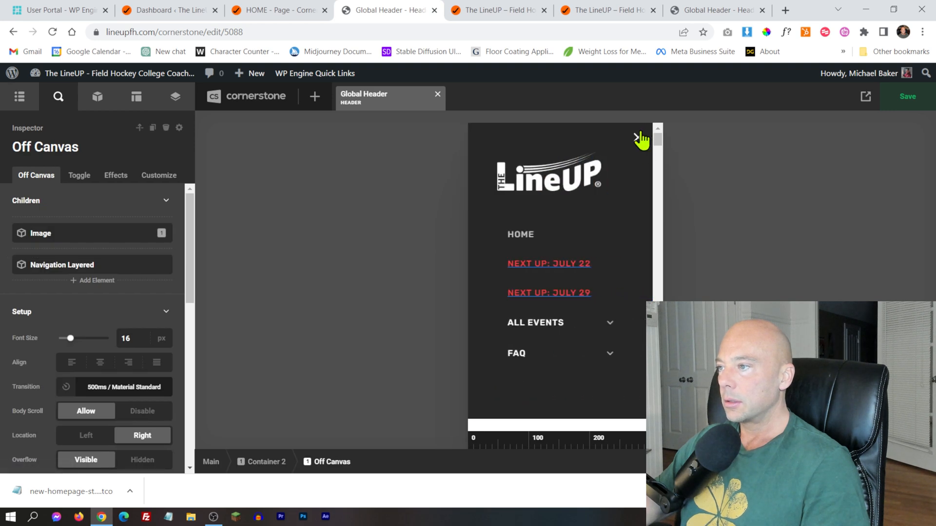
left_click(638, 137)
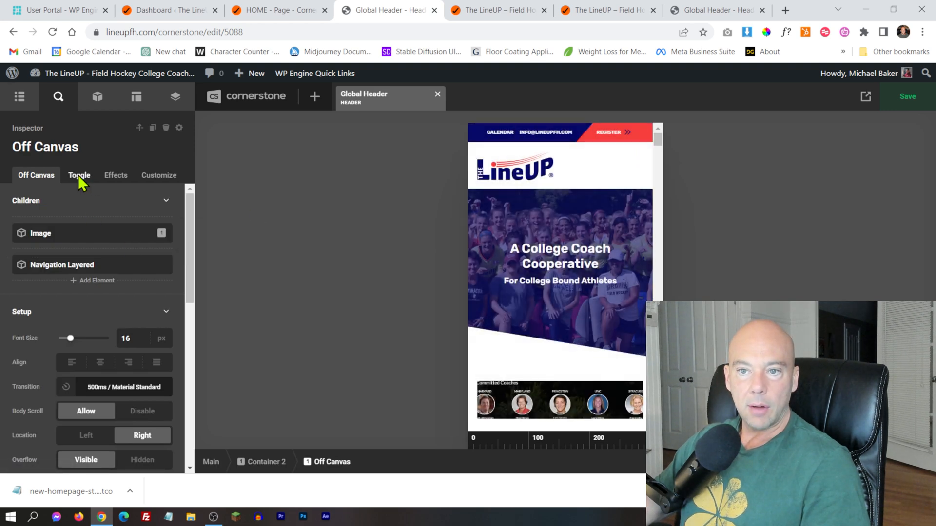
left_click(78, 174)
left_click(65, 280)
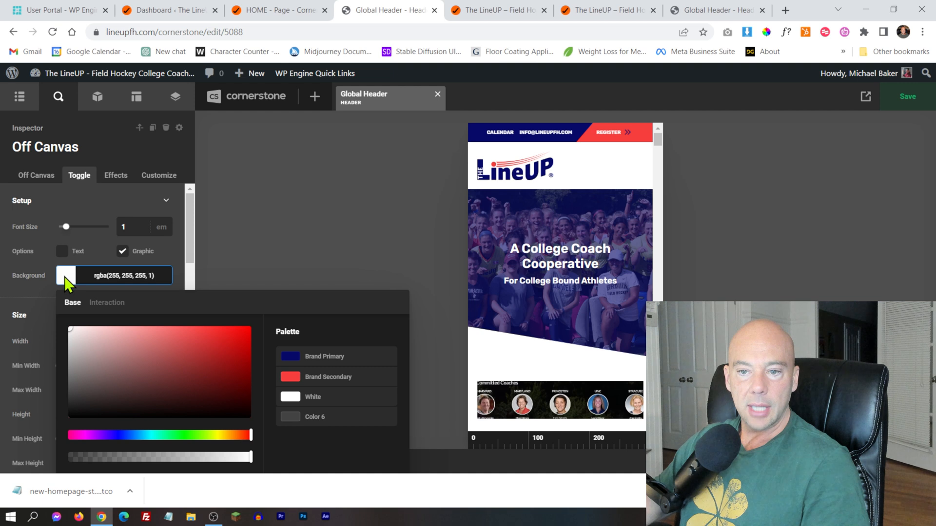
left_click(319, 360)
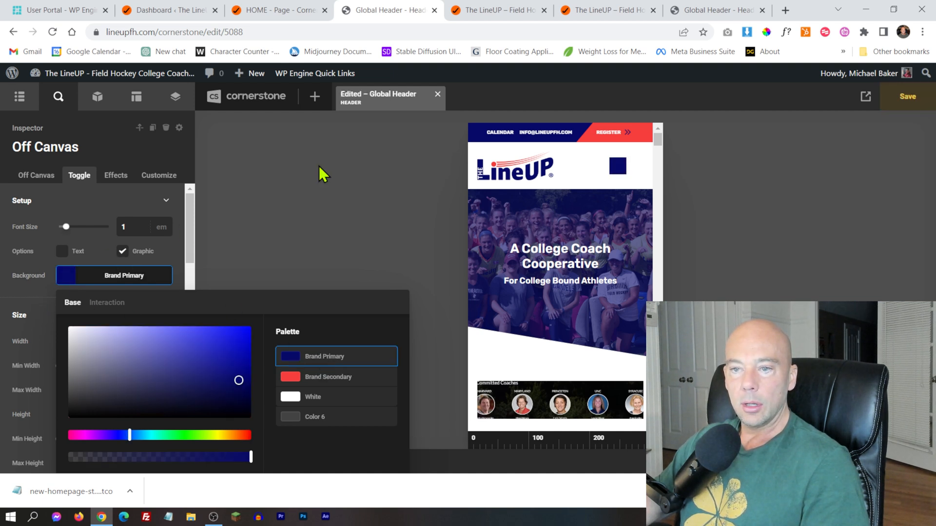
left_click(12, 293)
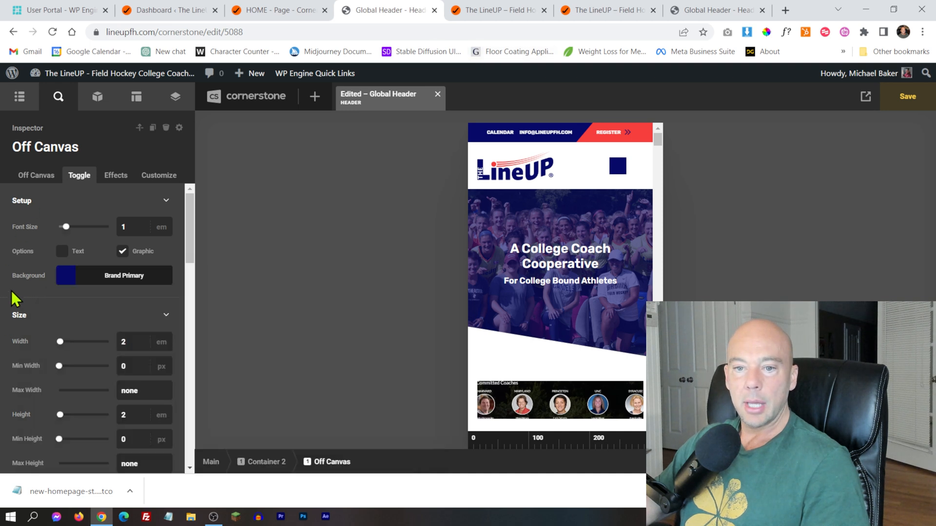
- Enable the Off Canvas toggle's border radius and set all four linked corners to 7 px
scroll(54, 303, "down", 8)
scroll(68, 302, "down", 1)
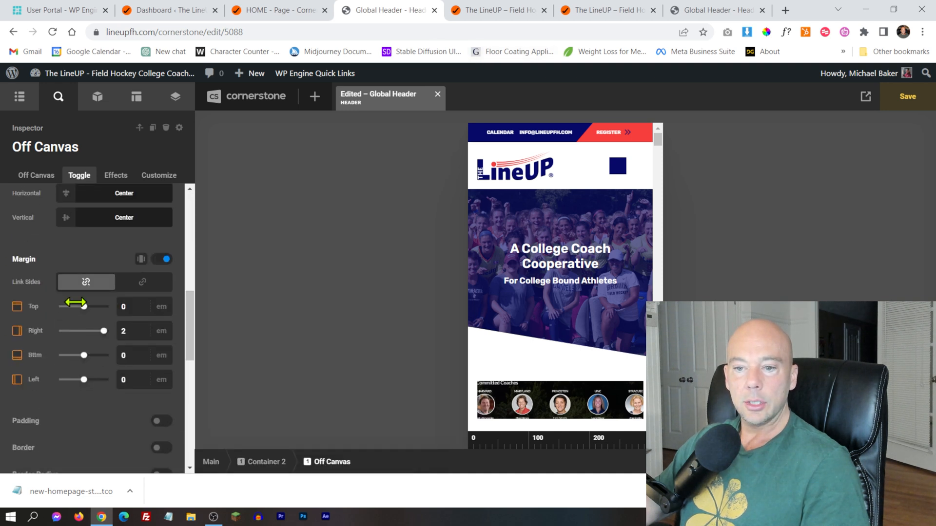
scroll(77, 303, "down", 5)
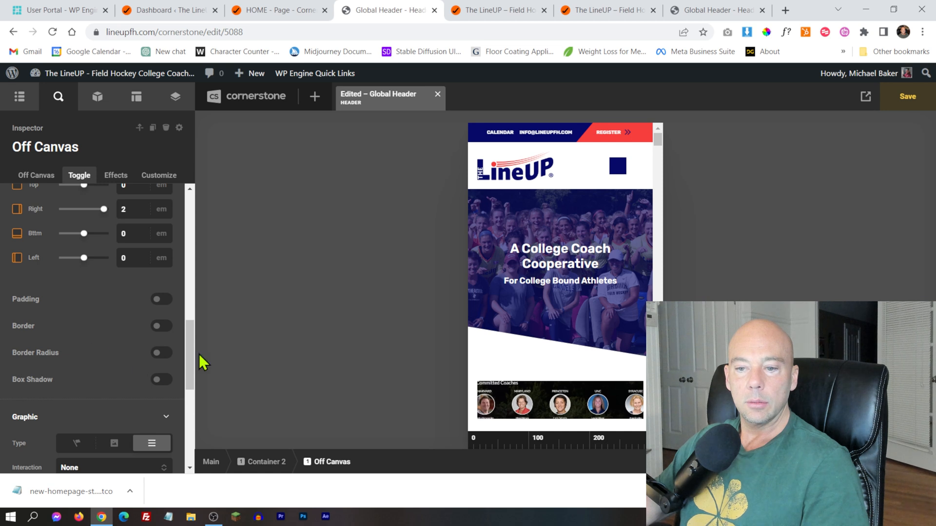
left_click(159, 353)
scroll(144, 351, "down", 6)
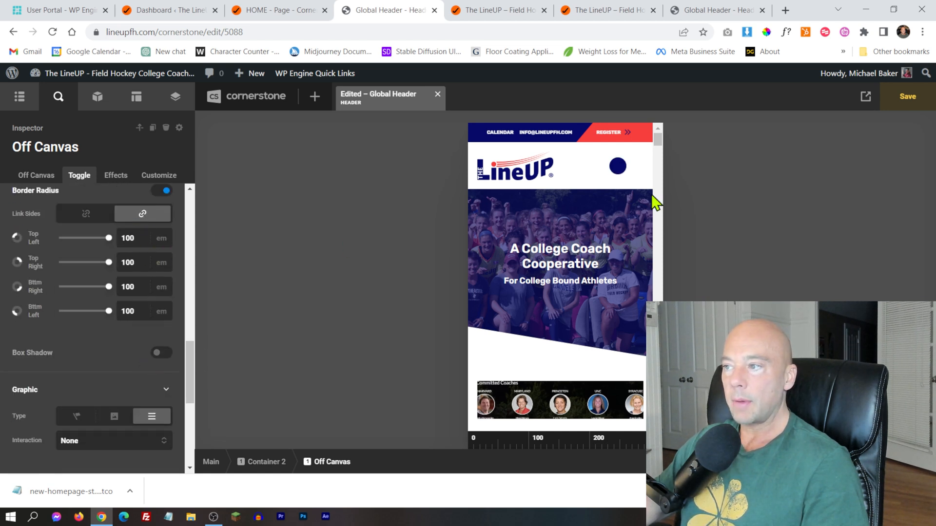
left_click(163, 238)
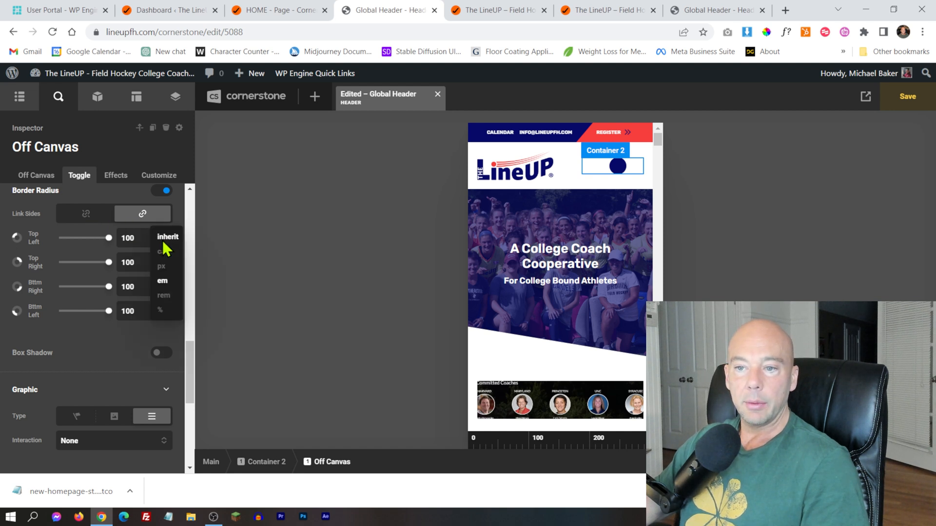
left_click(162, 268)
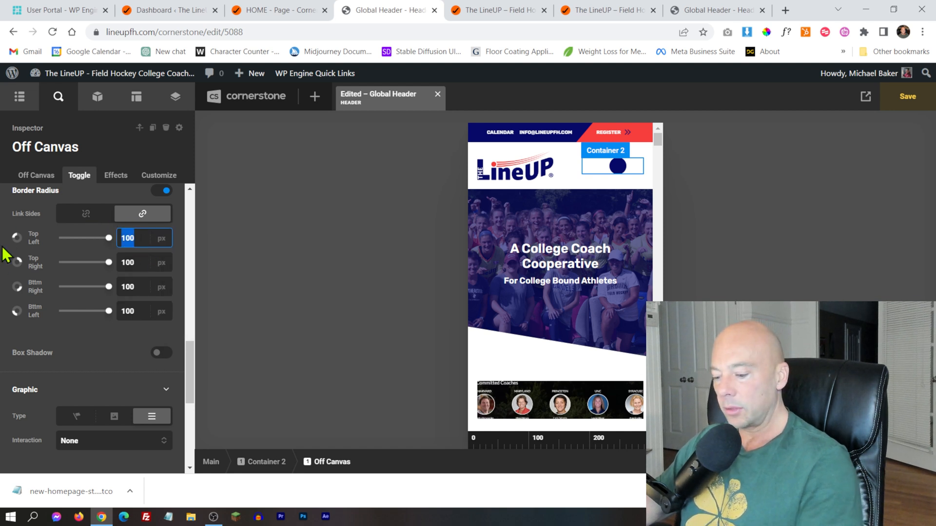
type("7")
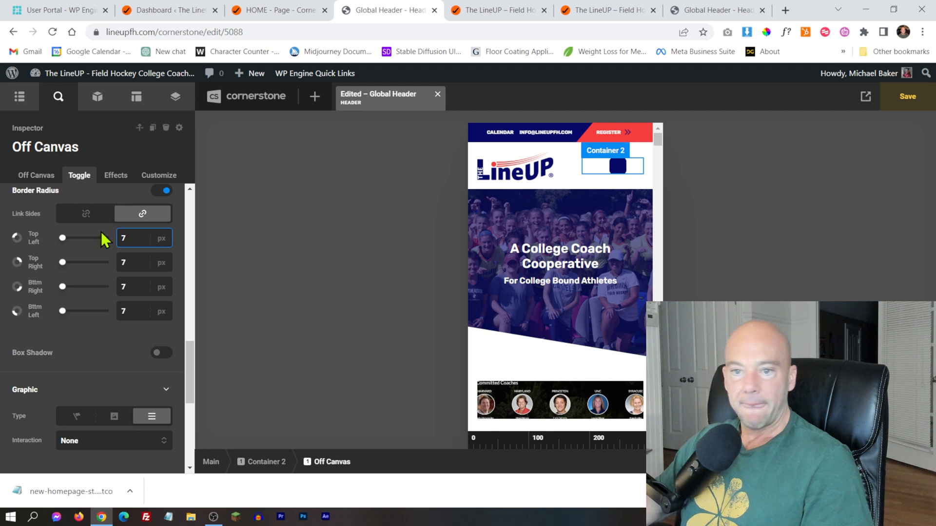
- Set the color of the Off Canvas toggle's Burger graphic to Brand Secondary
scroll(113, 259, "down", 4)
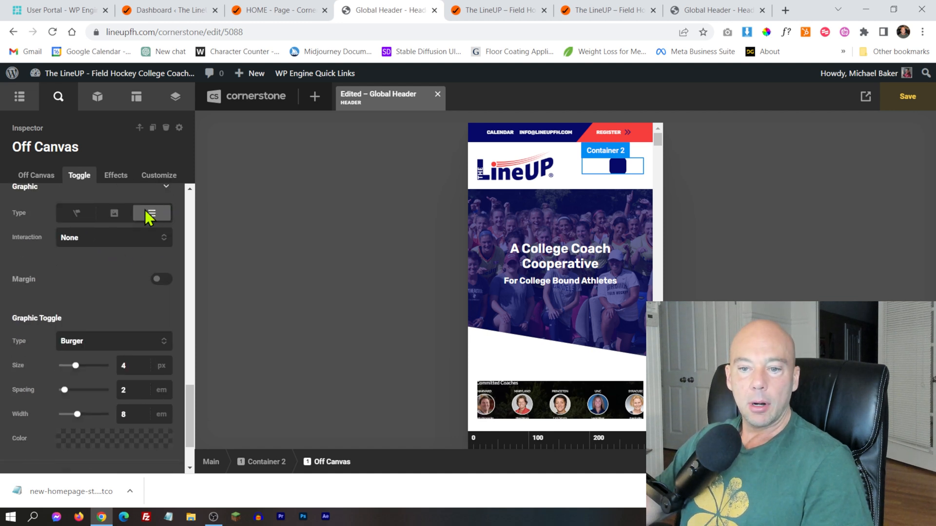
left_click(68, 441)
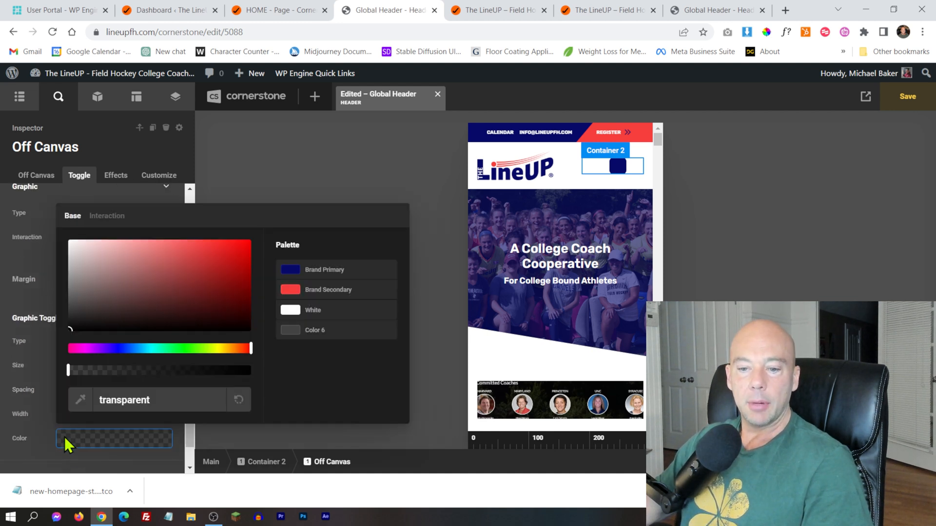
left_click(315, 289)
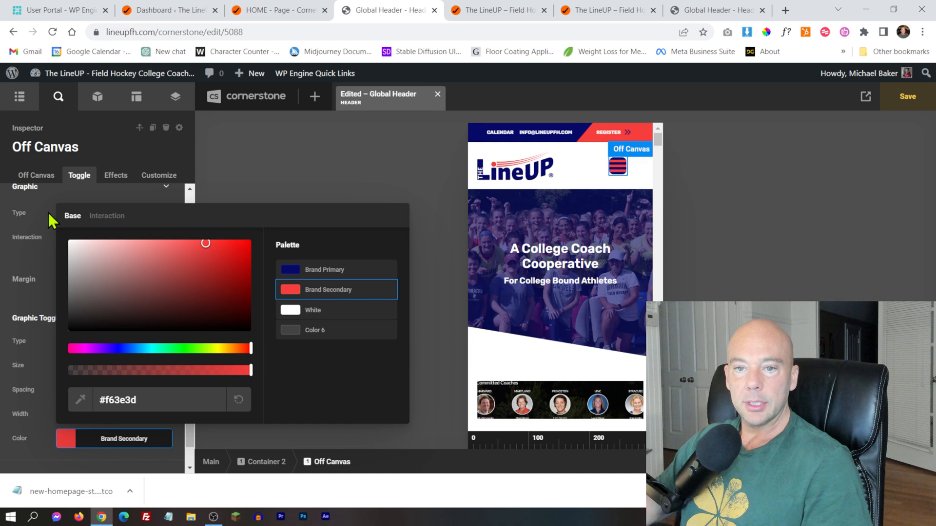
left_click(17, 456)
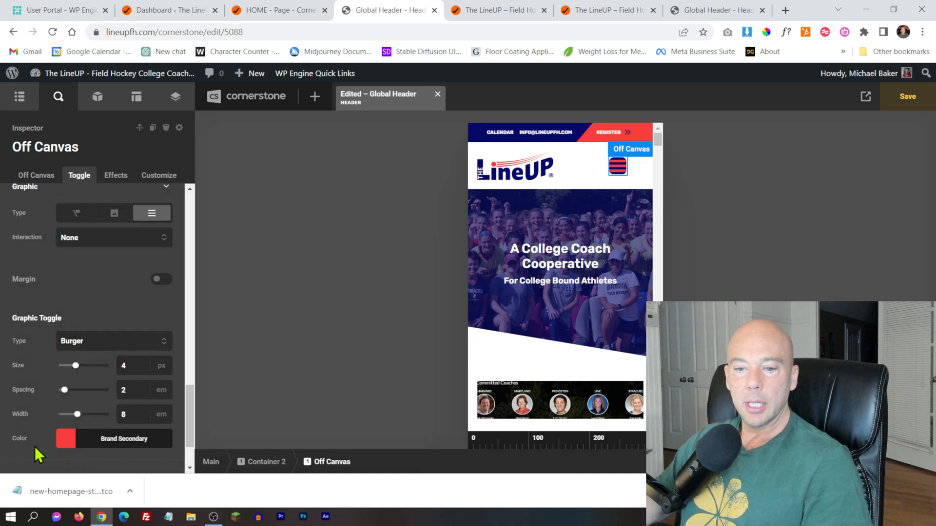
- Set the live Off Canvas toggle's Burger spacing to 2.3 em and width to 7 em, matching the staging header's Graphic Toggle settings
left_click(721, 11)
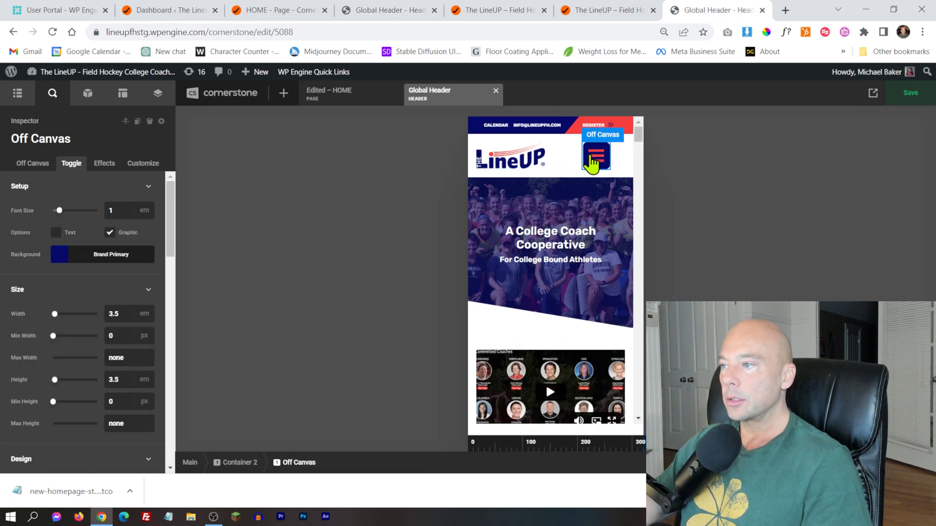
left_click(596, 157)
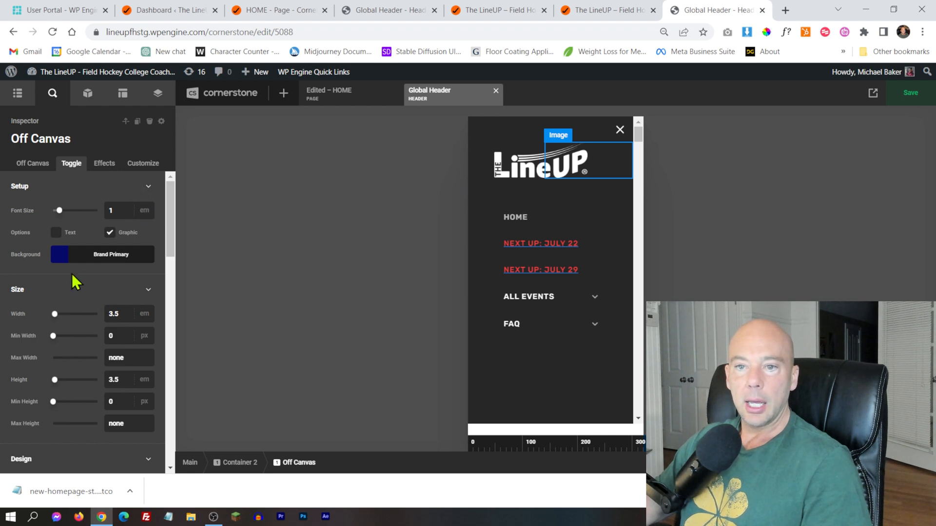
scroll(71, 273, "down", 15)
scroll(105, 269, "down", 3)
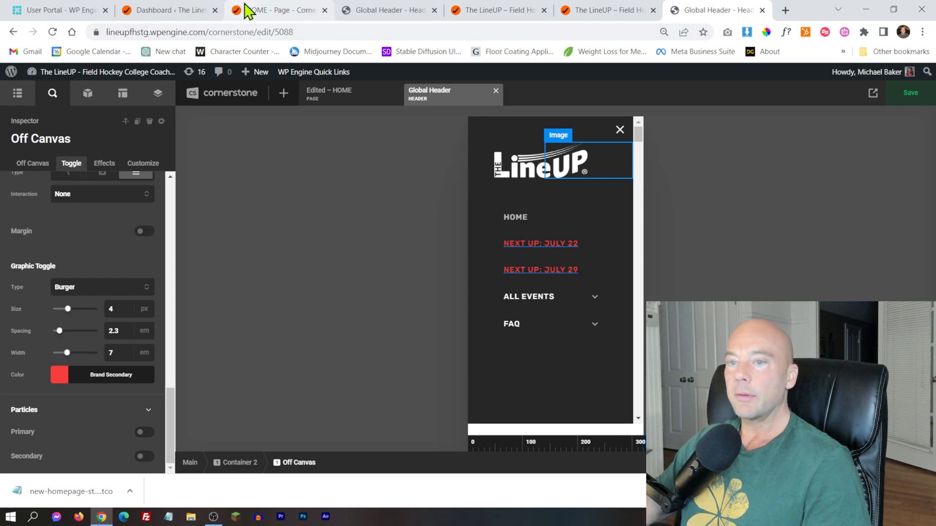
left_click(393, 11)
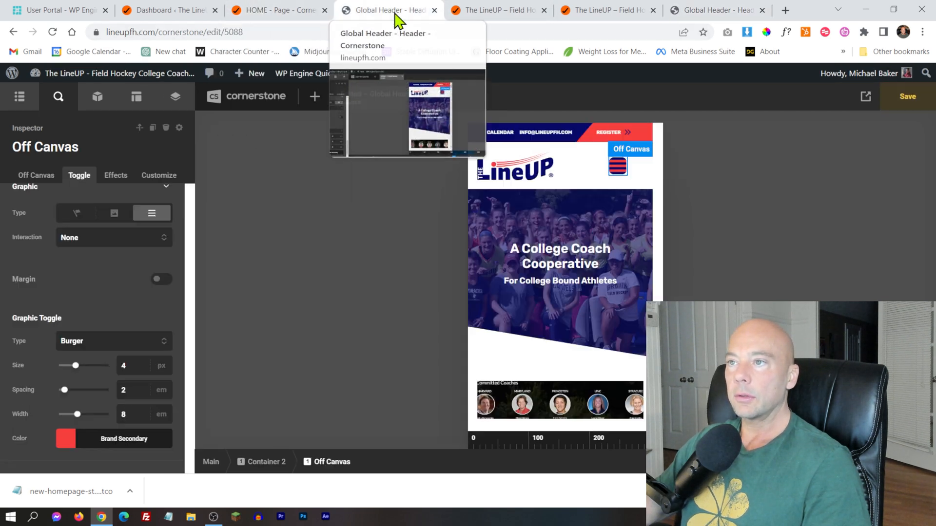
scroll(90, 246, "down", 1)
left_click(150, 357)
type(".")
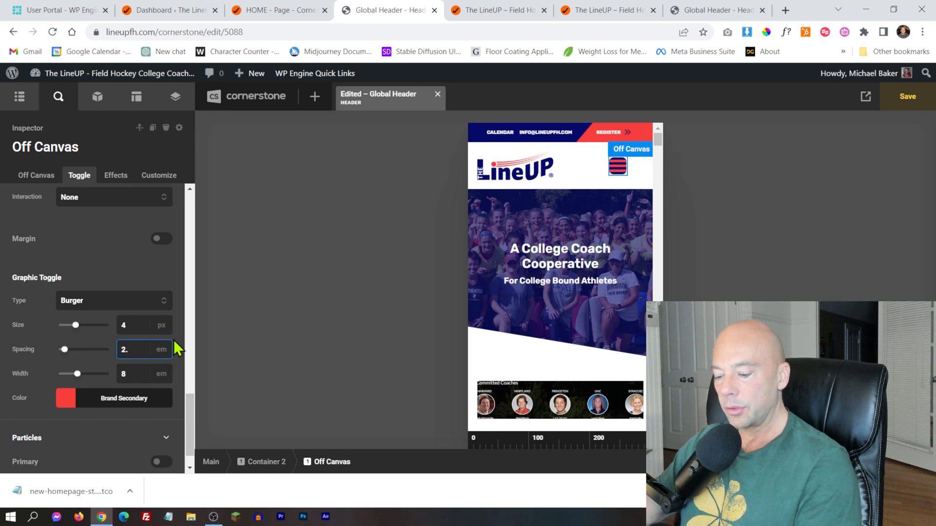
type("3")
key("Tab")
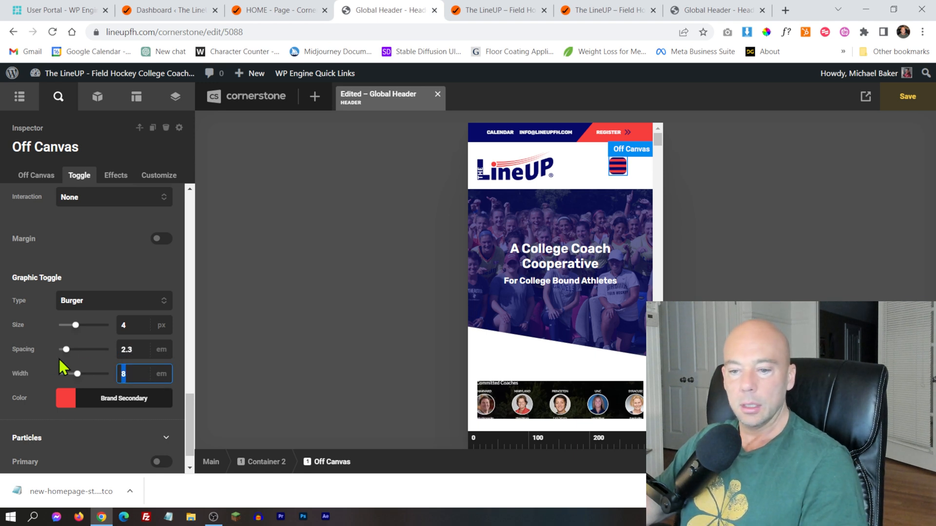
type("7")
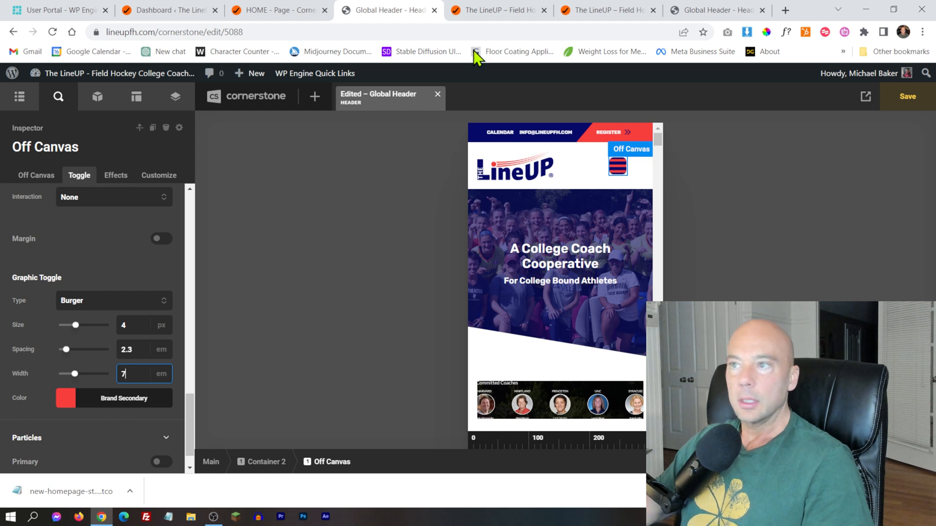
- Match the live Off Canvas toggle's size to staging by setting width and height to 3.5 em, and save the Global Header
left_click(715, 10)
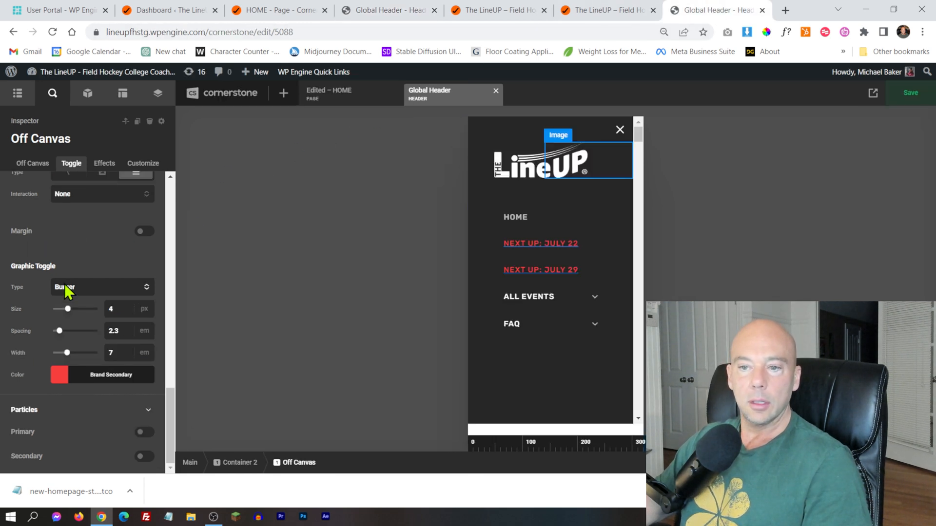
scroll(65, 283, "up", 3)
scroll(126, 276, "up", 6)
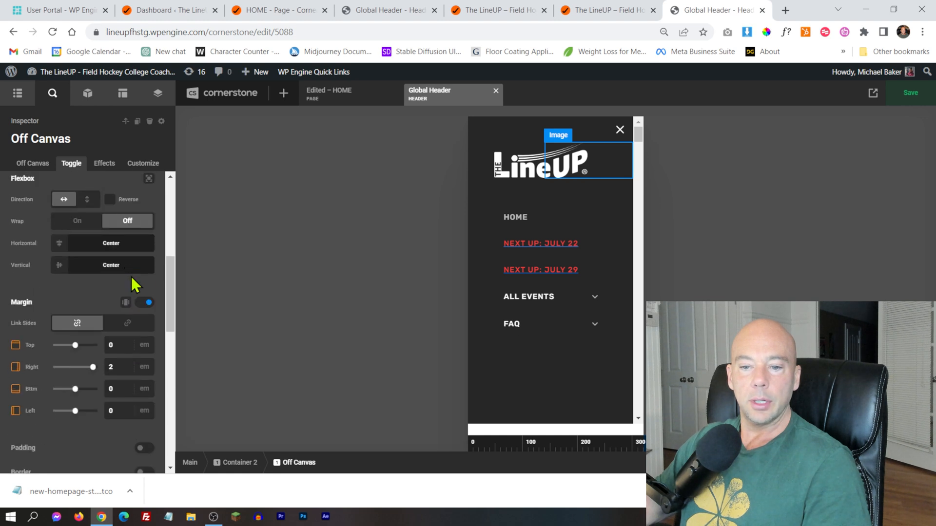
scroll(133, 283, "up", 3)
scroll(133, 282, "up", 2)
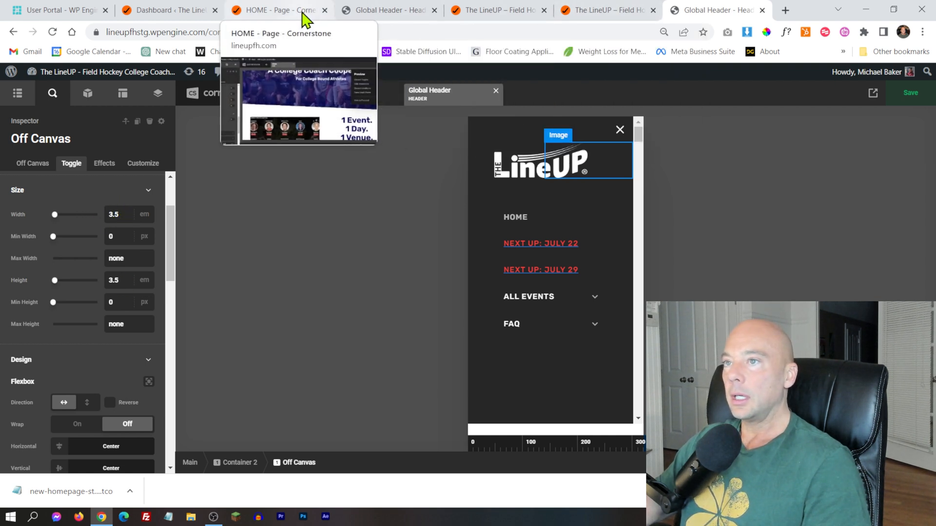
left_click(388, 10)
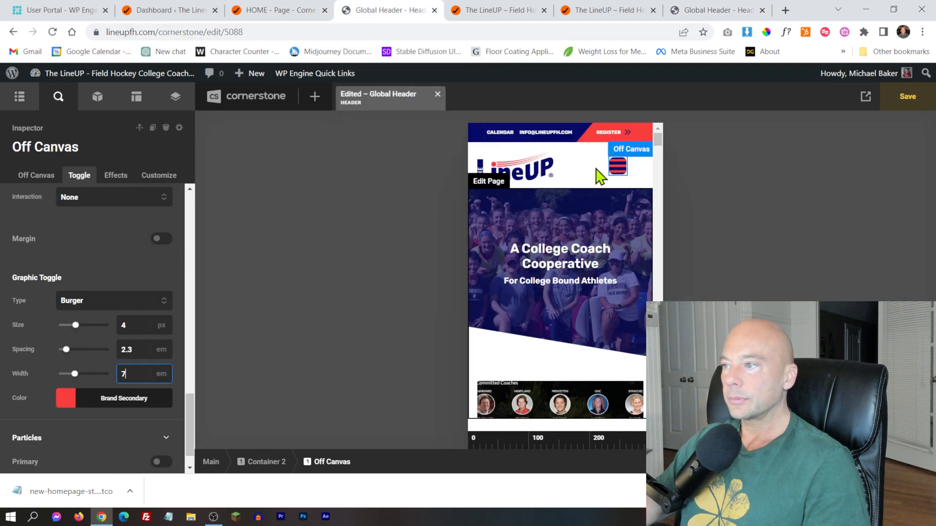
scroll(112, 299, "up", 7)
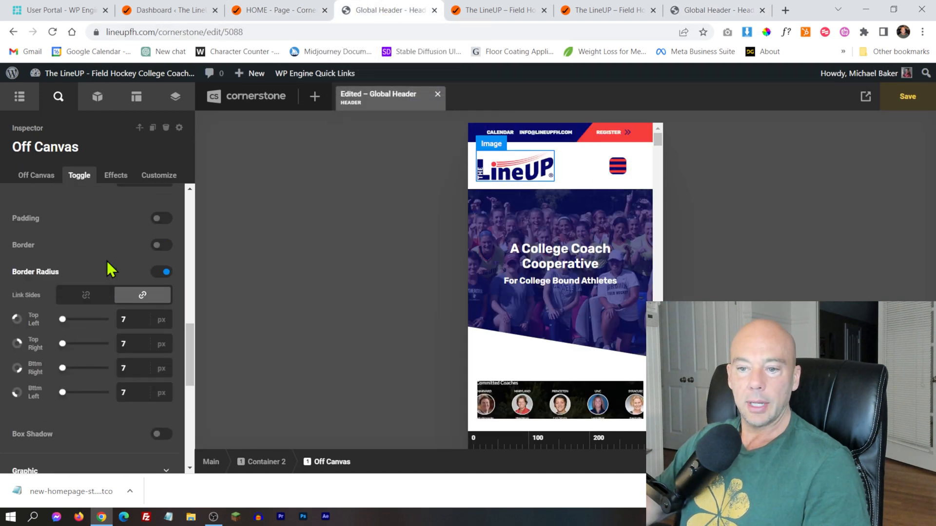
scroll(107, 261, "up", 4)
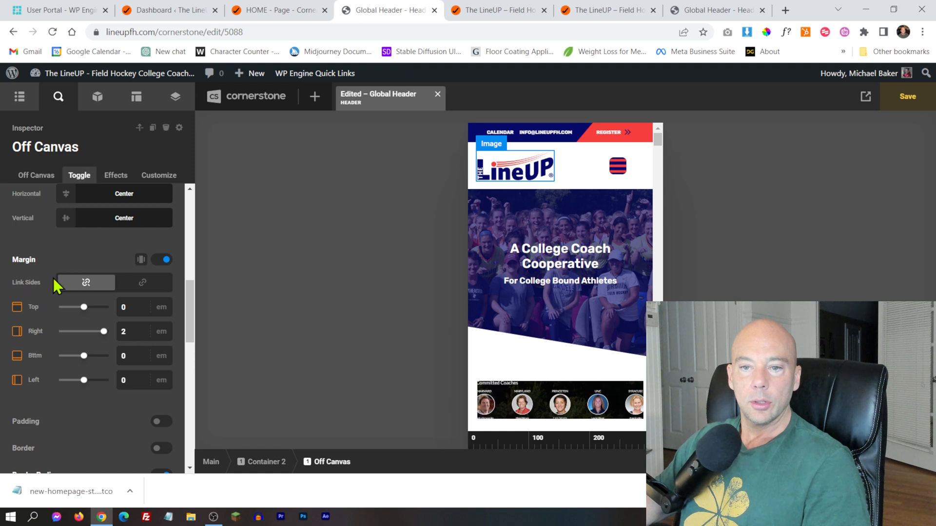
scroll(57, 277, "up", 5)
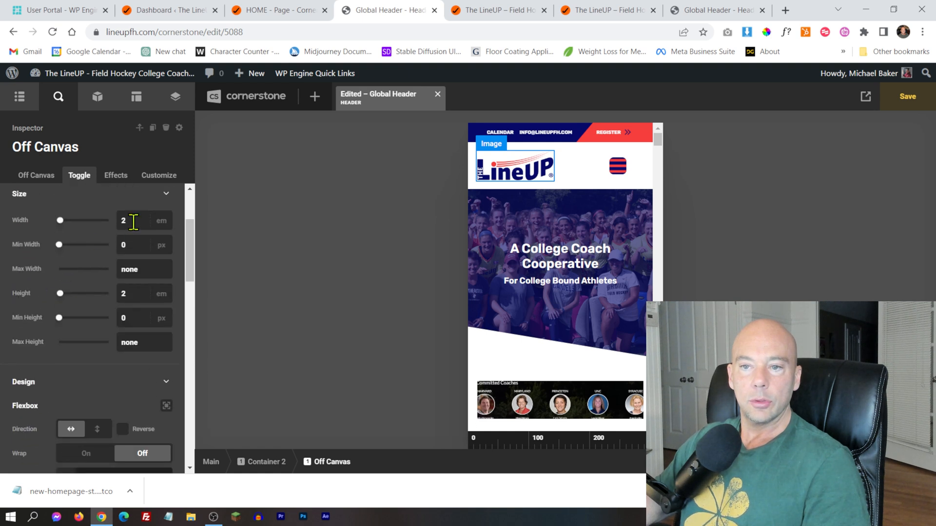
type("3.5")
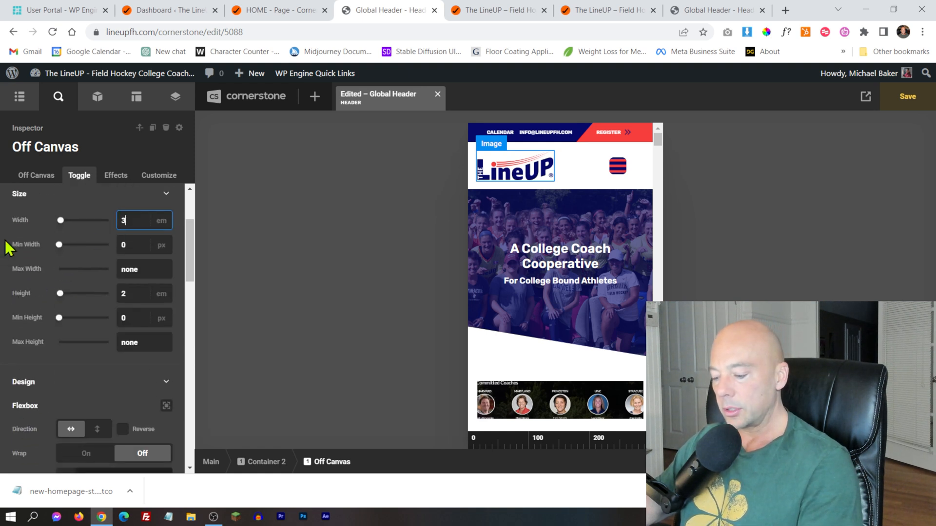
left_click(133, 292)
type("3.5")
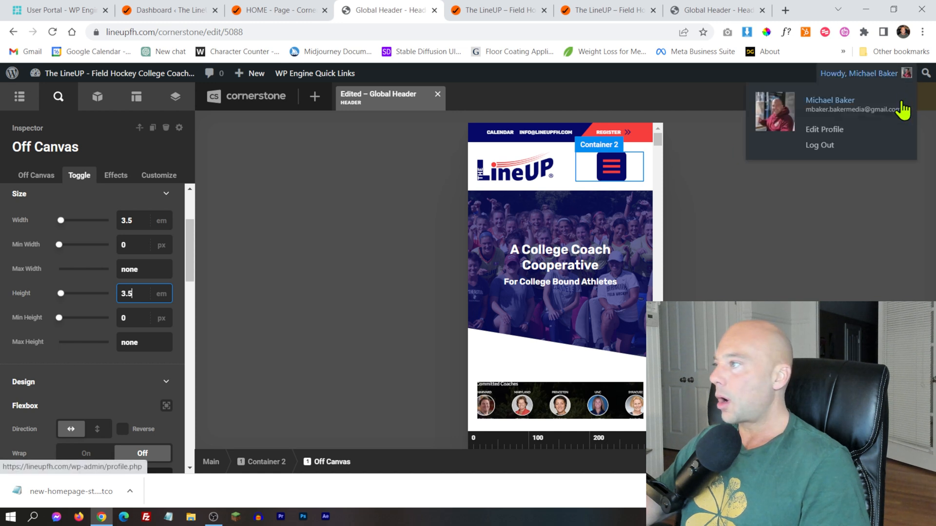
left_click(910, 96)
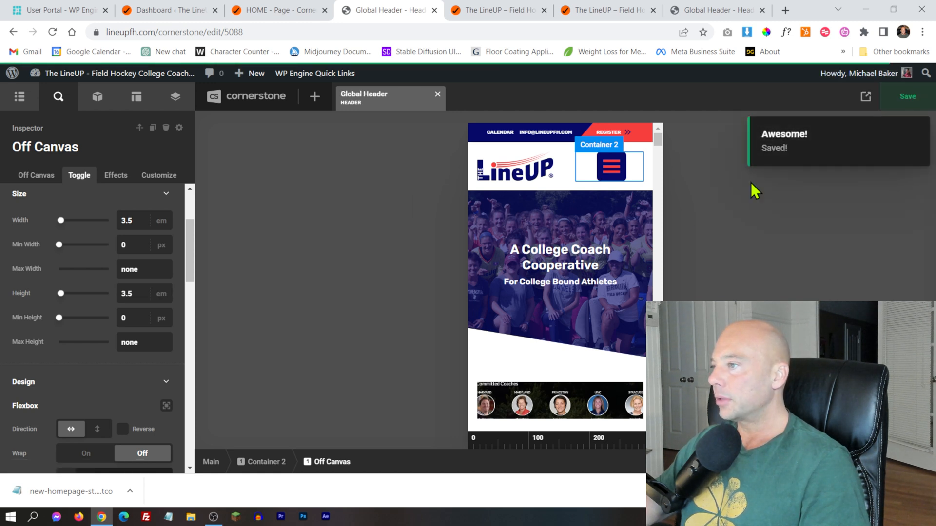
- Test opening and closing the Off Canvas menu in the live mobile preview and save the Global Header again
left_click(610, 176)
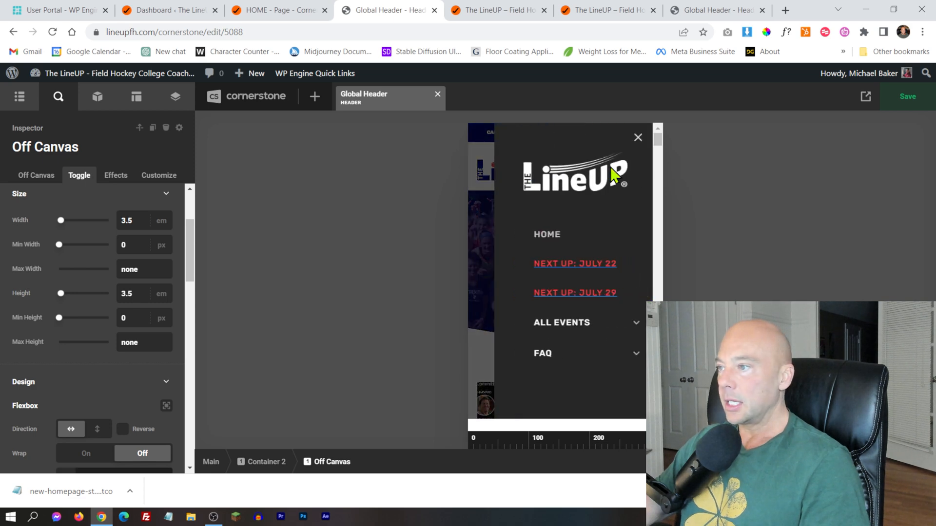
left_click(637, 139)
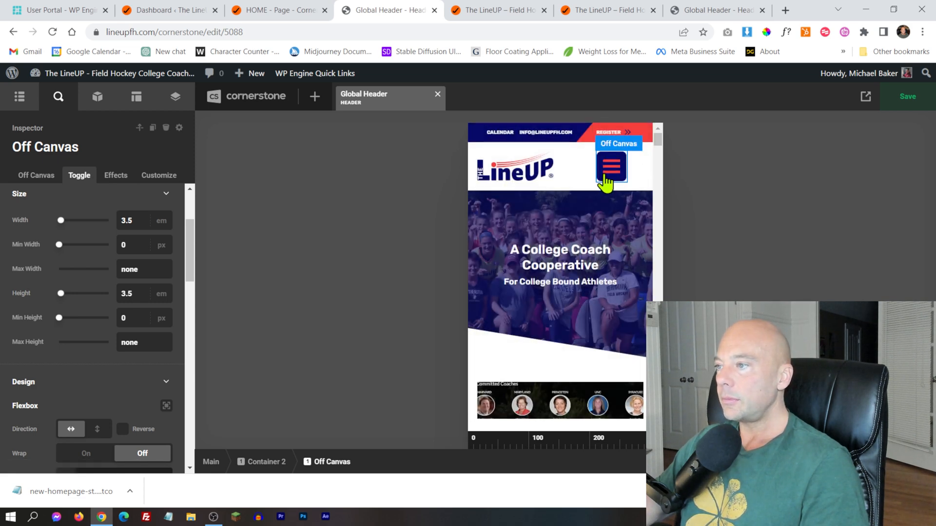
left_click(607, 181)
left_click(637, 139)
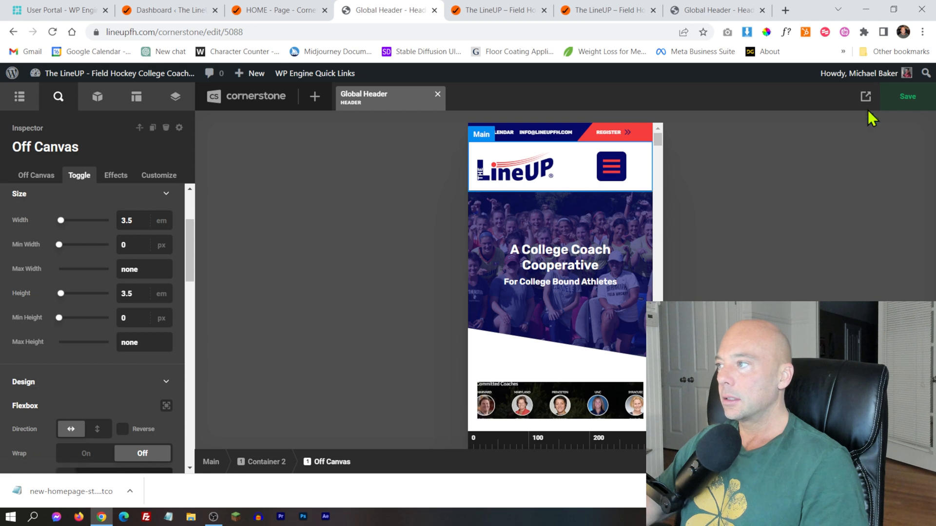
left_click(900, 96)
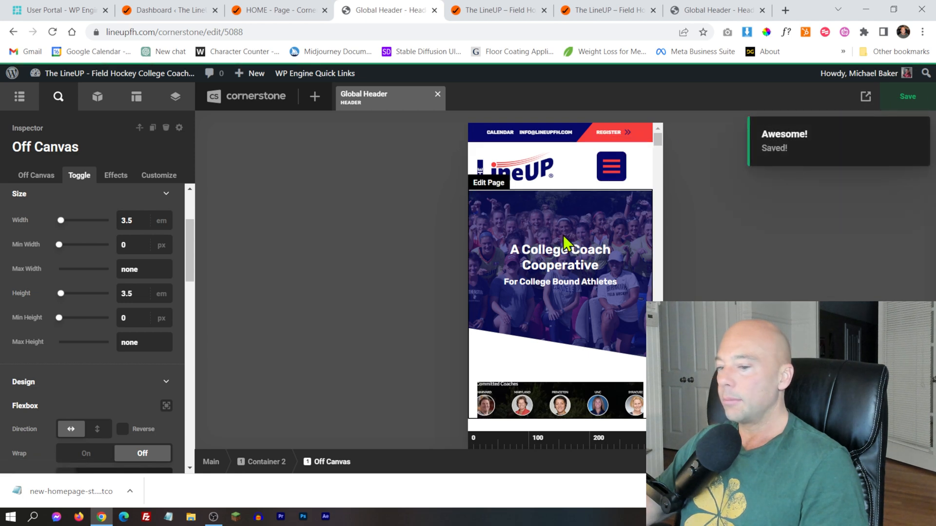
- Open the live site's footer for editing from the mobile preview and switch to the staging site's Cornerstone
scroll(569, 195, "down", 3)
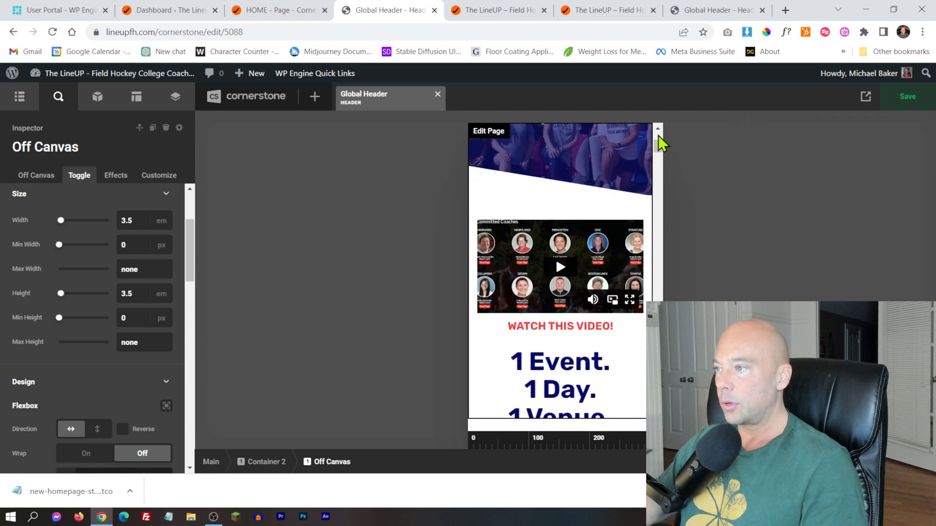
mouse_move(657, 150)
left_mouse_down()
mouse_move(655, 380)
mouse_move(654, 215)
mouse_move(665, 135)
left_mouse_up()
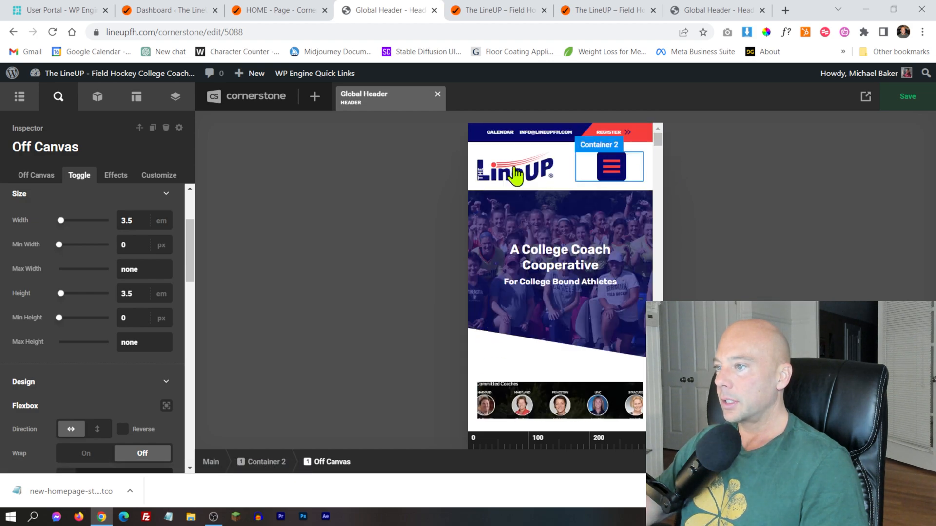
scroll(565, 243, "down", 5)
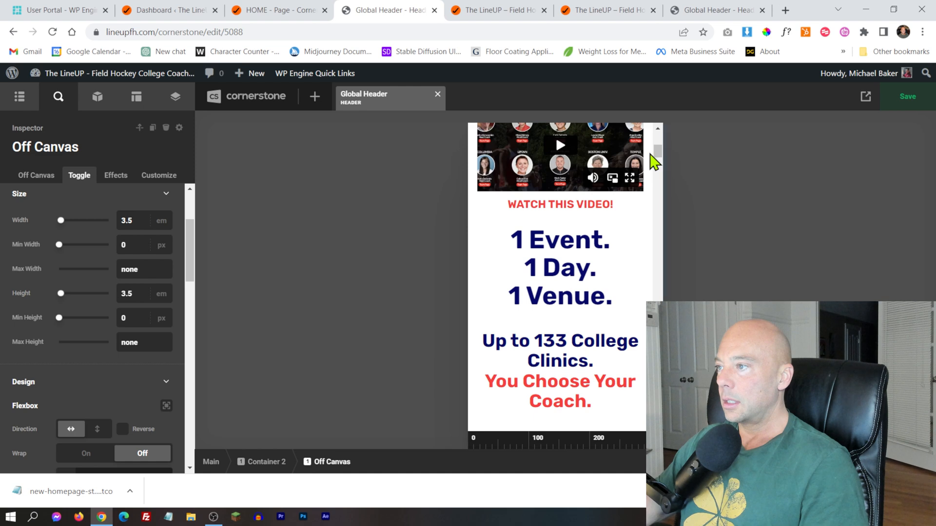
left_click_drag(657, 153, 628, 417)
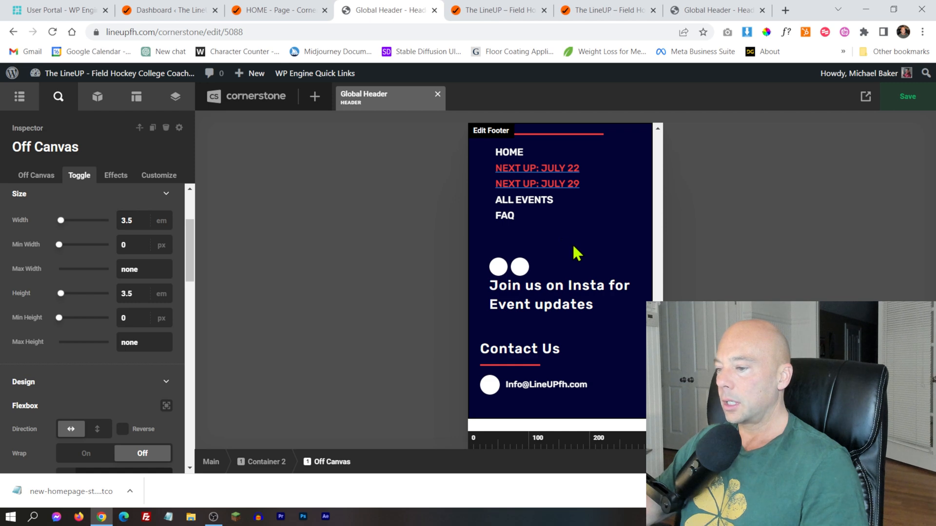
left_click(542, 226)
left_click(422, 282)
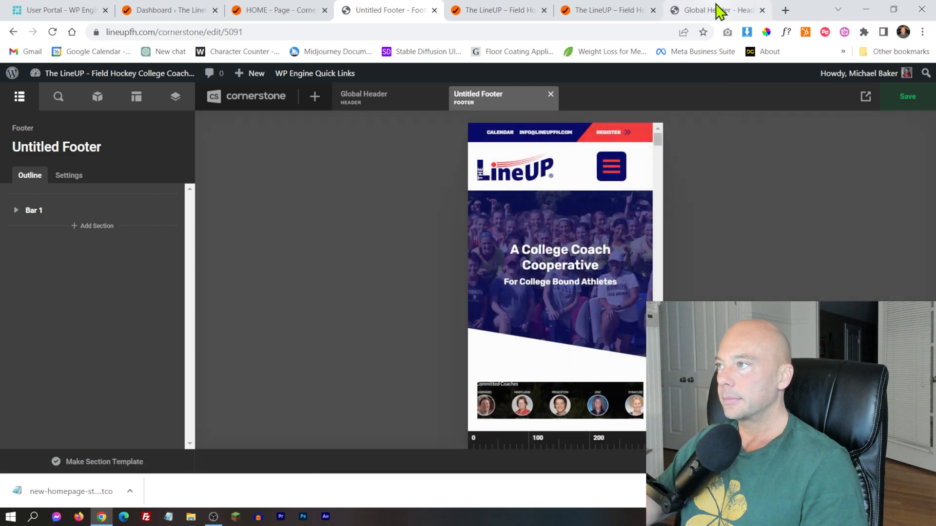
left_click(720, 10)
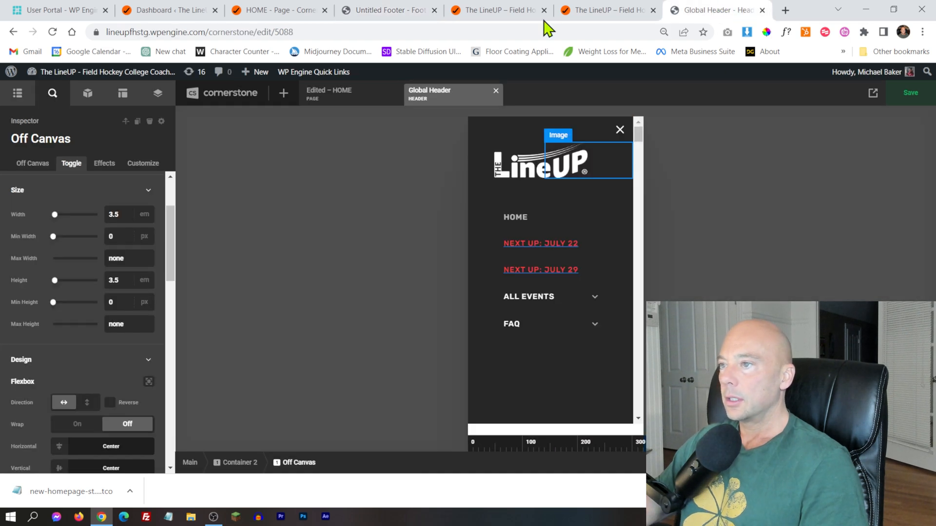
left_click(329, 95)
left_click(426, 94)
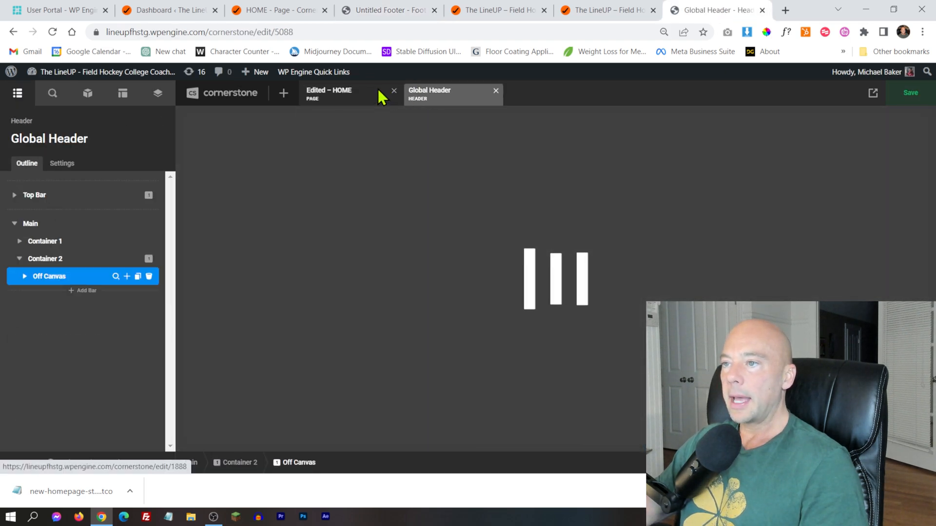
left_click(347, 94)
left_click(423, 98)
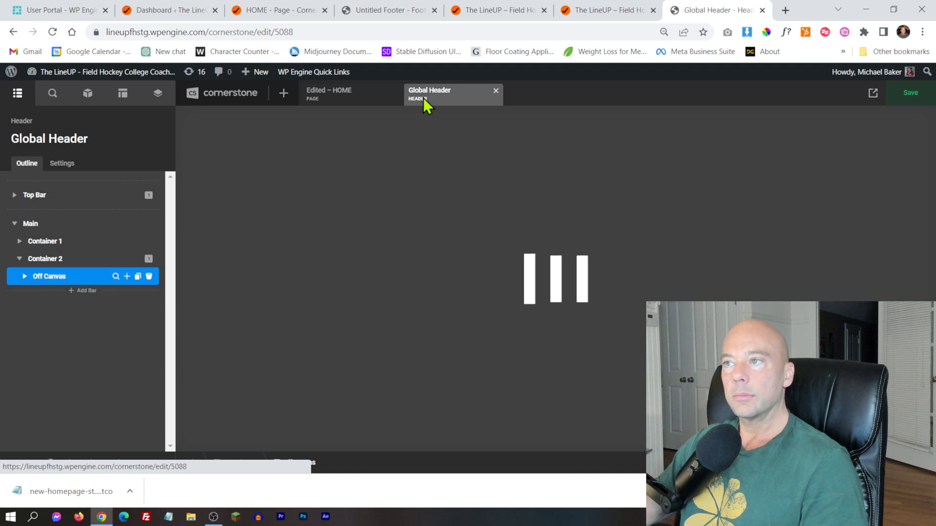
left_click(315, 90)
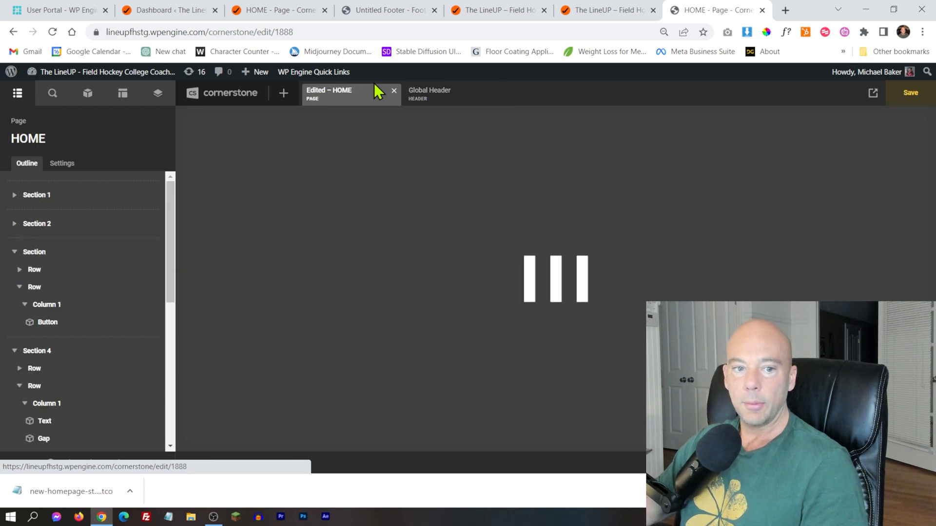
left_click(447, 94)
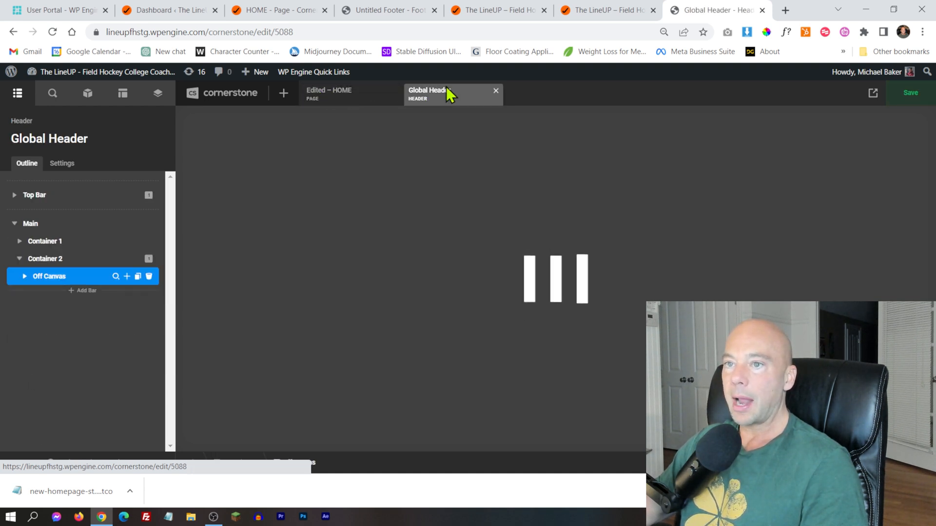
- Filter the staging site's documents to Footers and open Untitled Footer
left_click(225, 97)
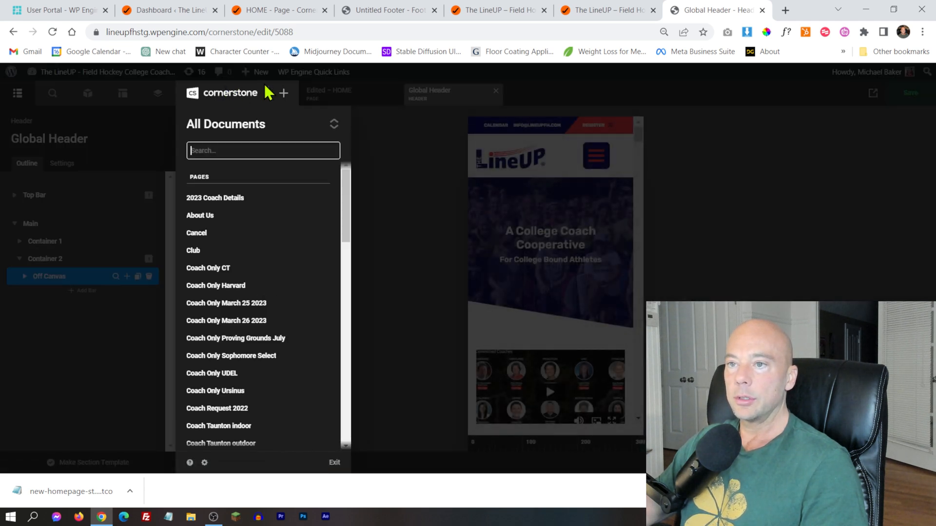
left_click(333, 123)
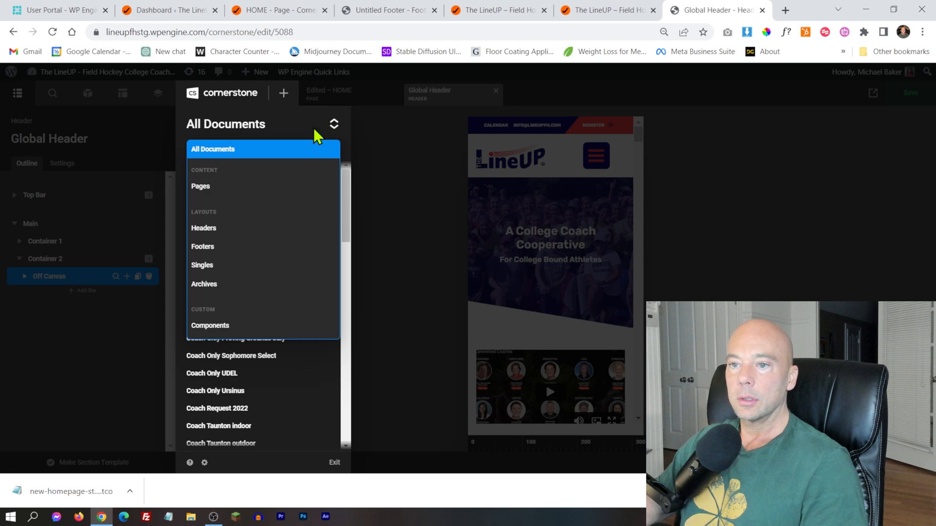
left_click(244, 248)
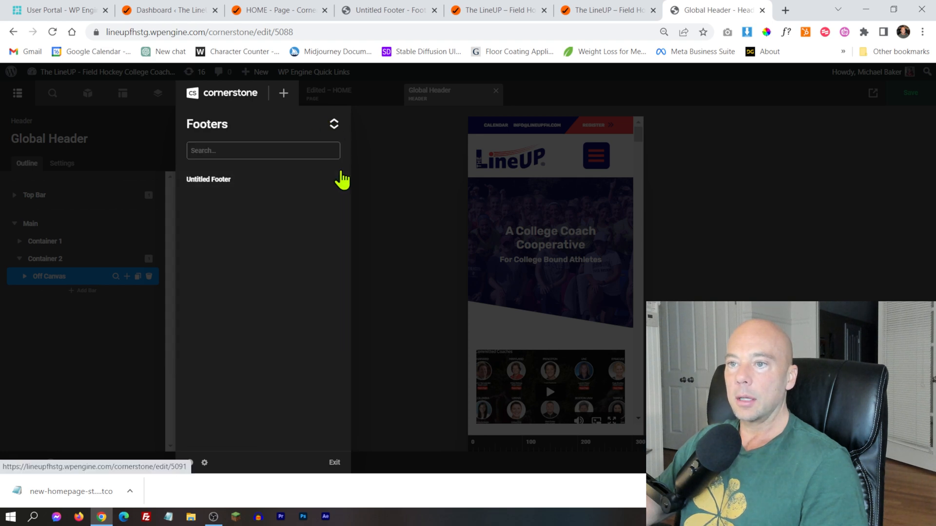
left_click(238, 181)
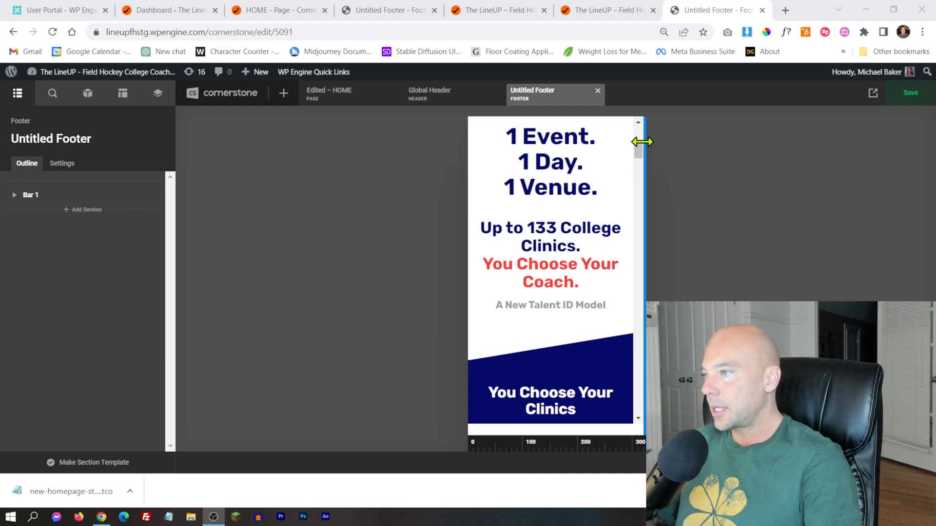
- Decline leaving the footer for page editing and examine the staging footer's social and email icons in the mobile preview
left_click(628, 152)
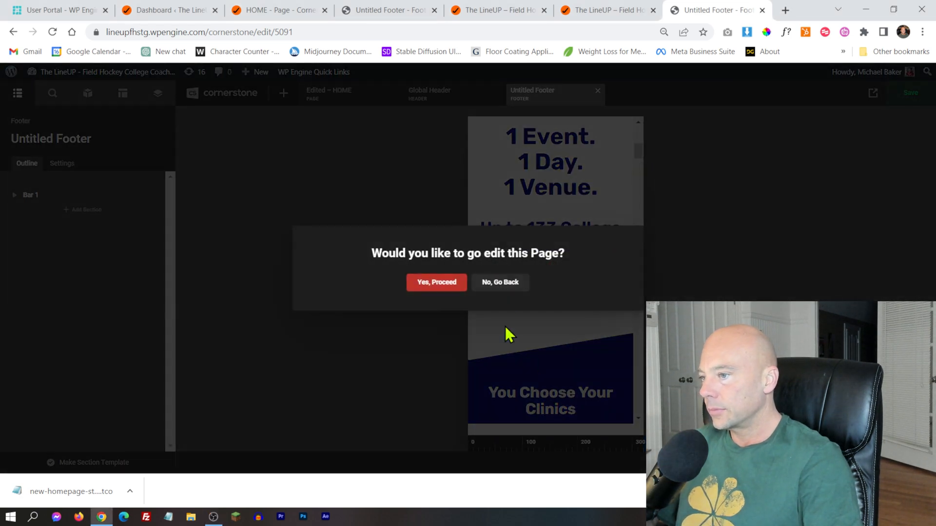
left_click(498, 284)
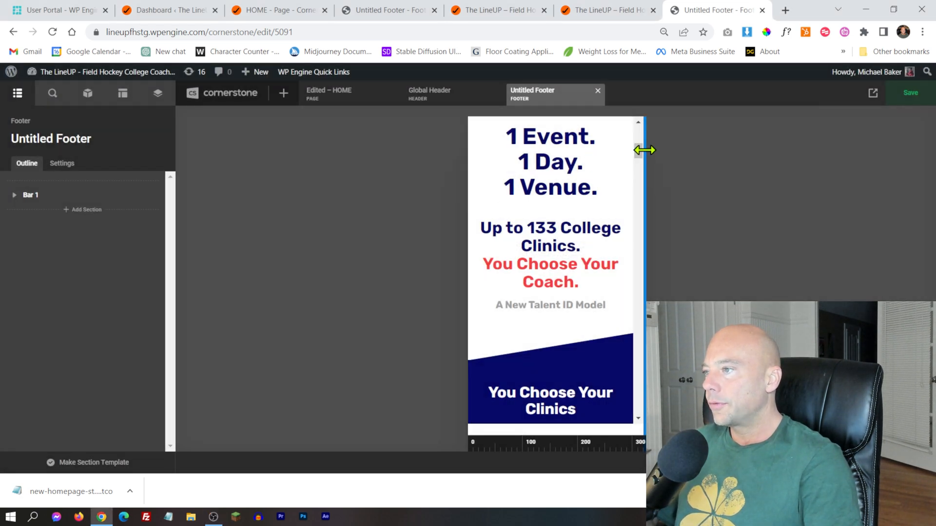
left_click_drag(641, 156, 638, 404)
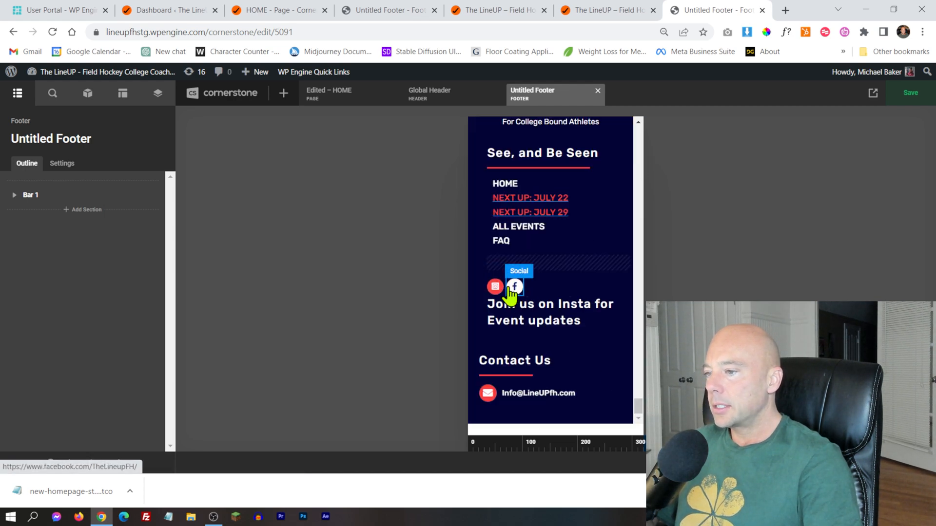
- Switch to the live site's Untitled Footer and set the Instagram social element's background to Brand Secondary
left_click(356, 10)
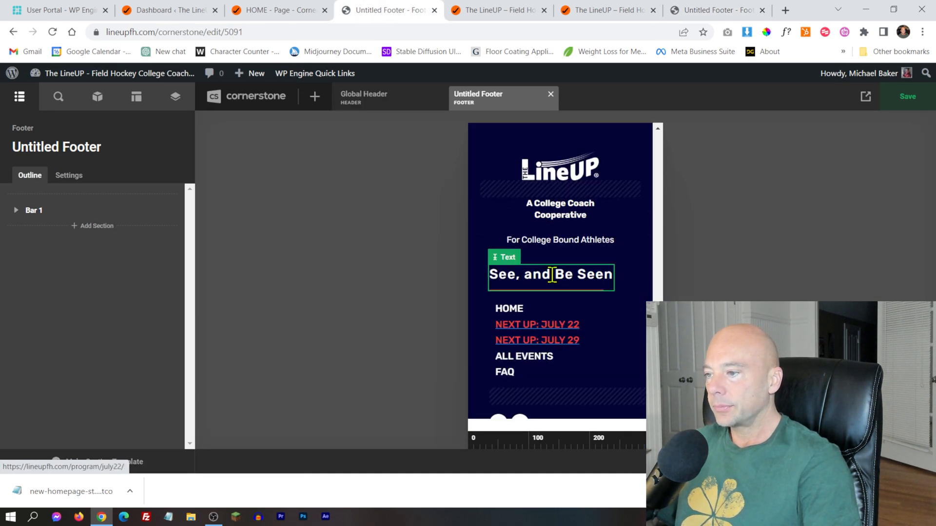
scroll(552, 275, "down", 3)
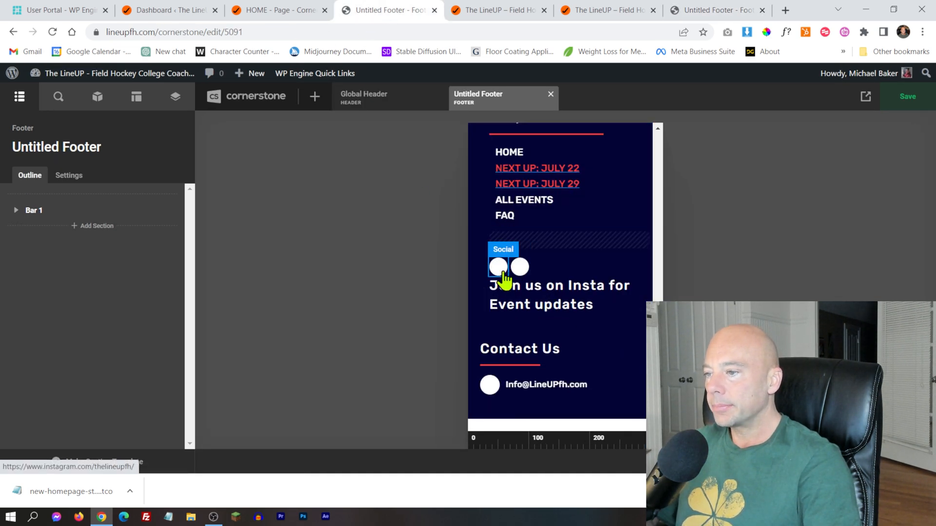
left_click(502, 273)
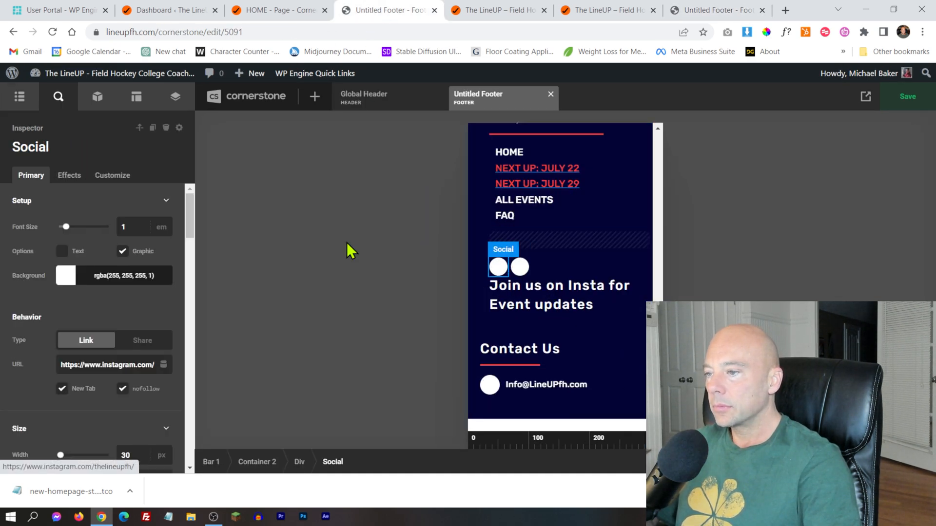
left_click(65, 279)
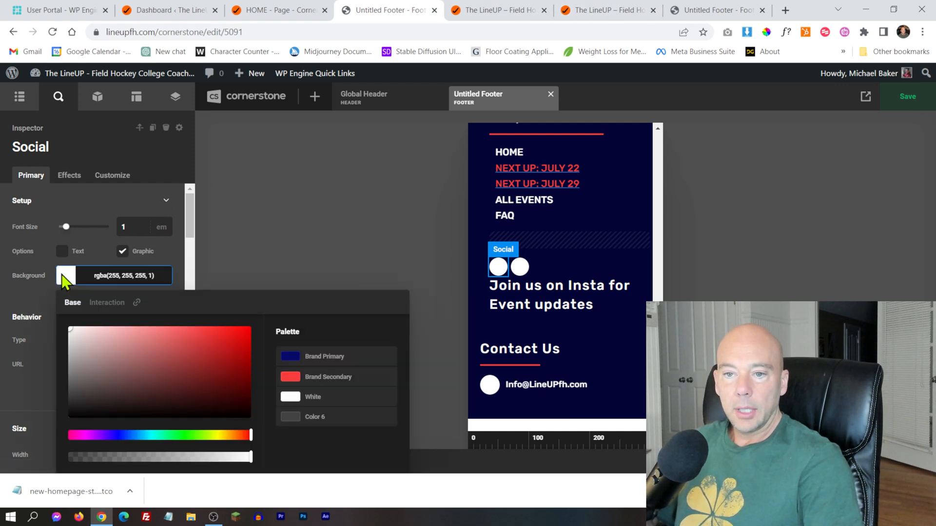
left_click(314, 374)
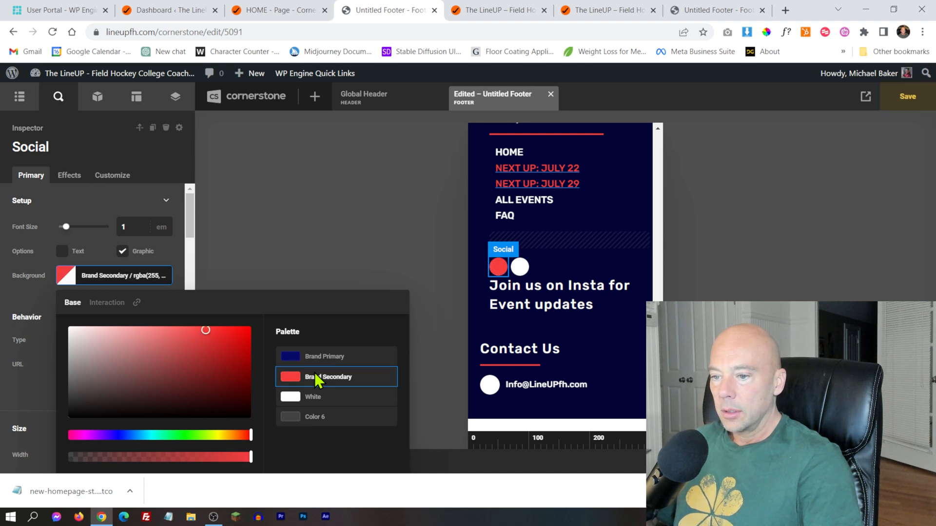
- Set the background of the live footer's Facebook social element to Brand Secondary
left_click(519, 268)
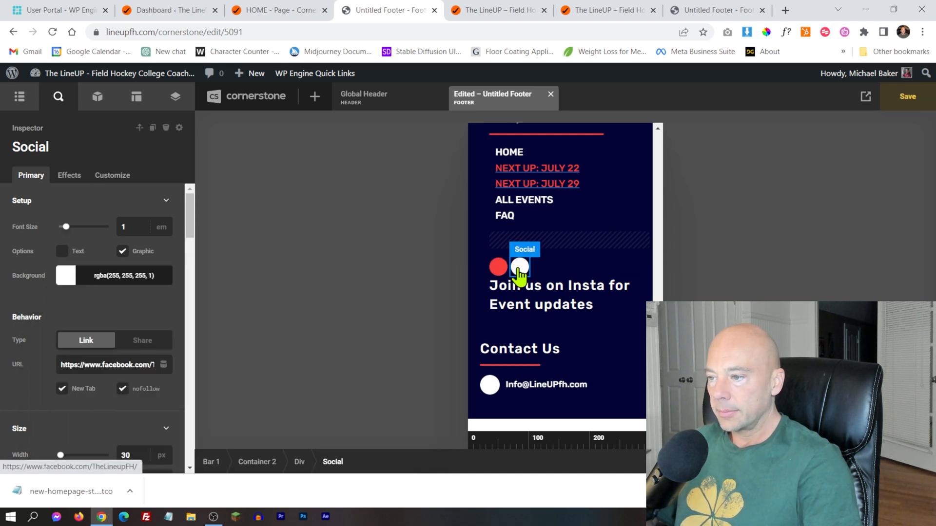
left_click(57, 277)
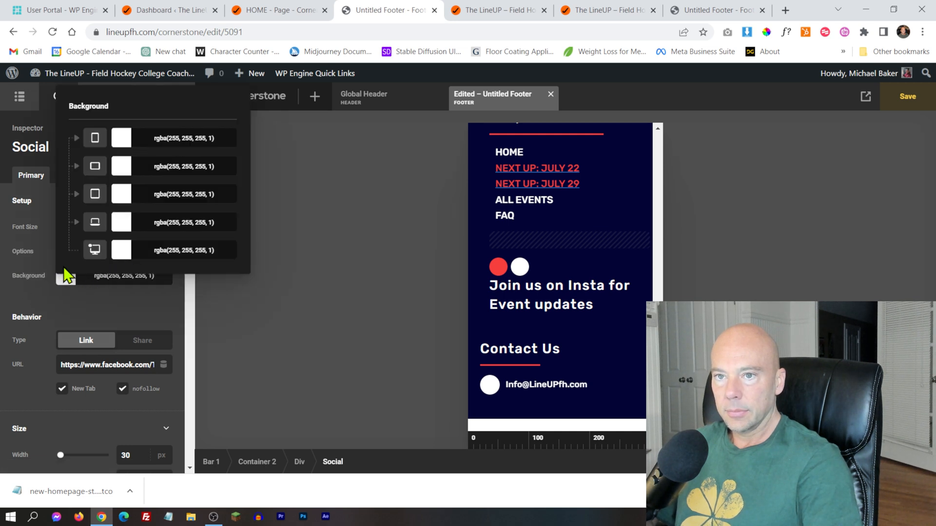
left_click(520, 268)
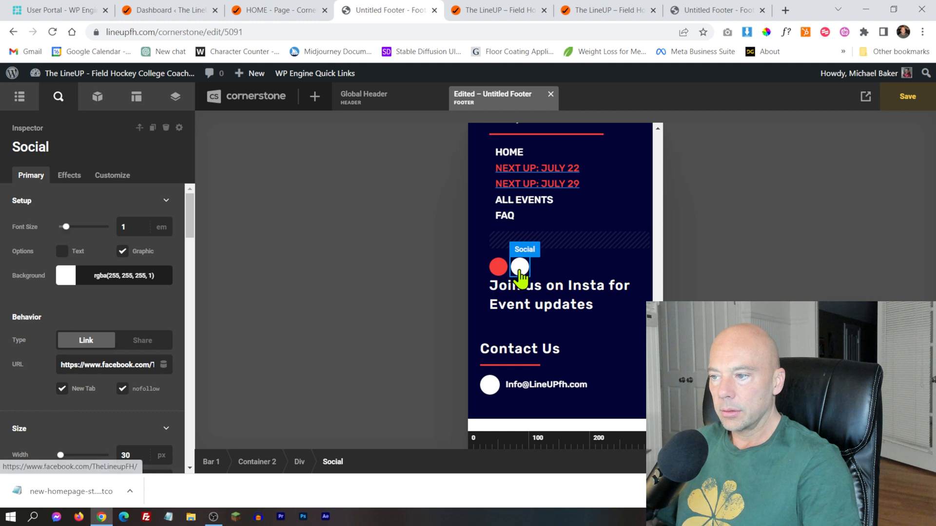
left_click(64, 276)
left_click(314, 376)
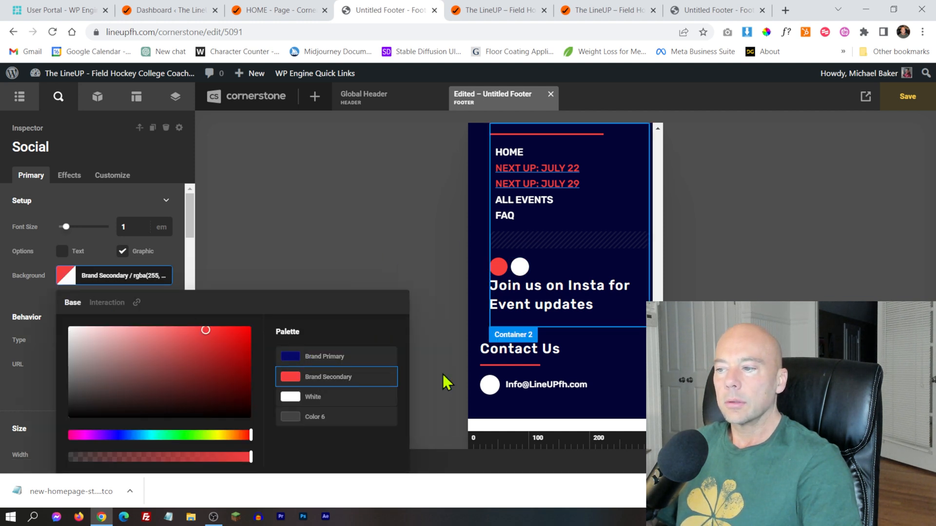
- Try Brand Secondary as the whole background of the Contact Us email button and undo it
left_click(499, 389)
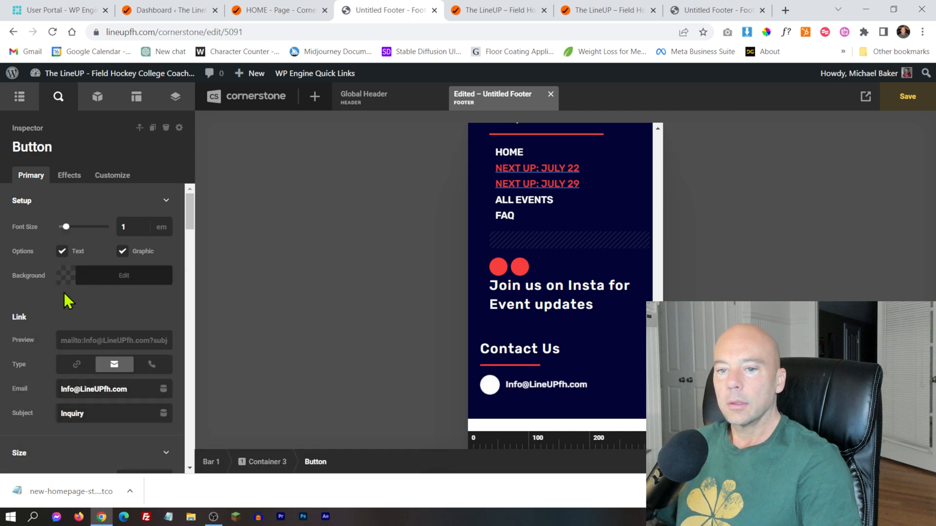
left_click(59, 277)
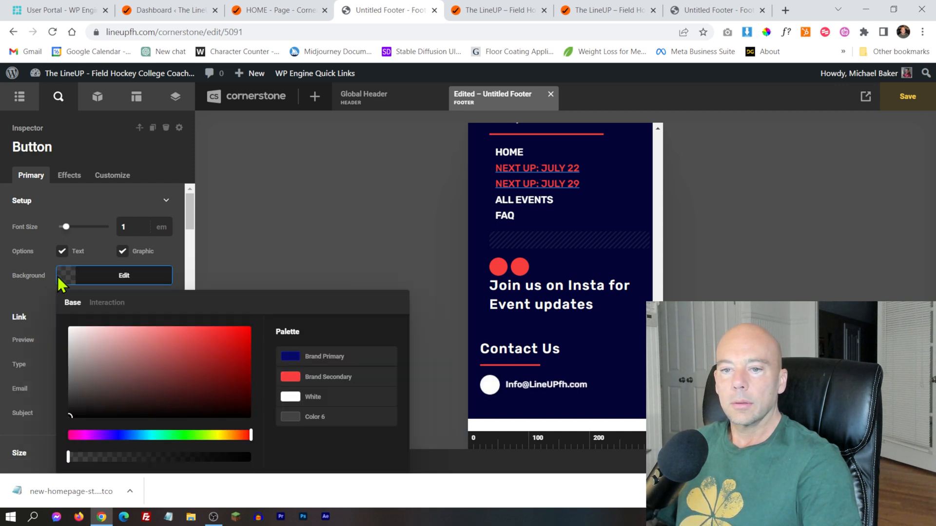
left_click(314, 378)
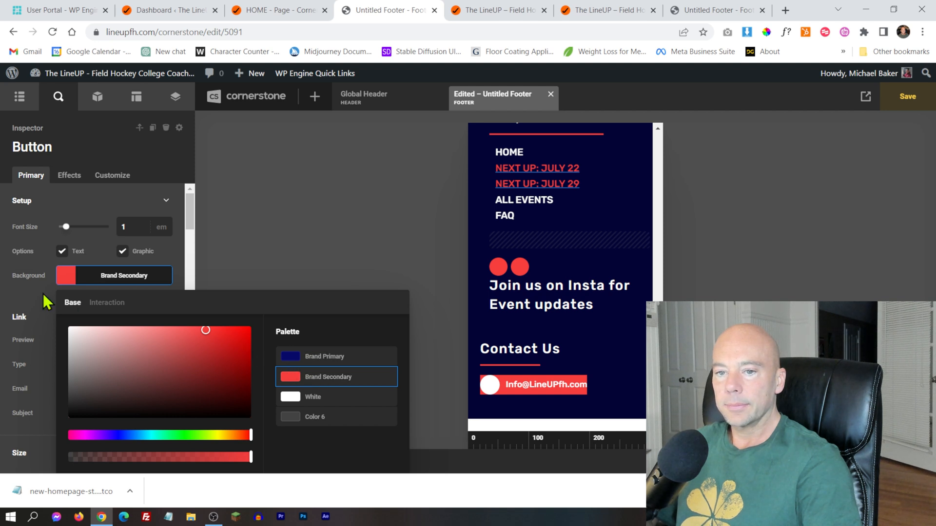
key("Escape")
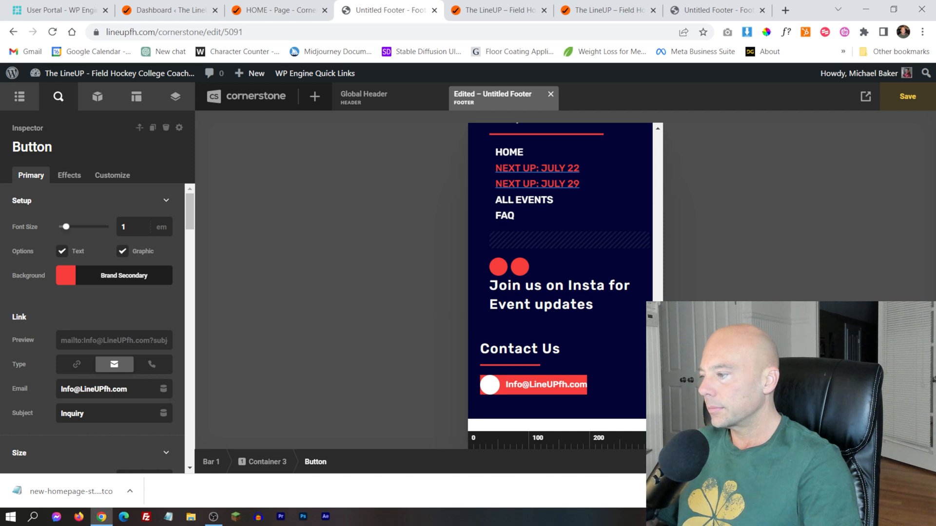
key("ctrl+z")
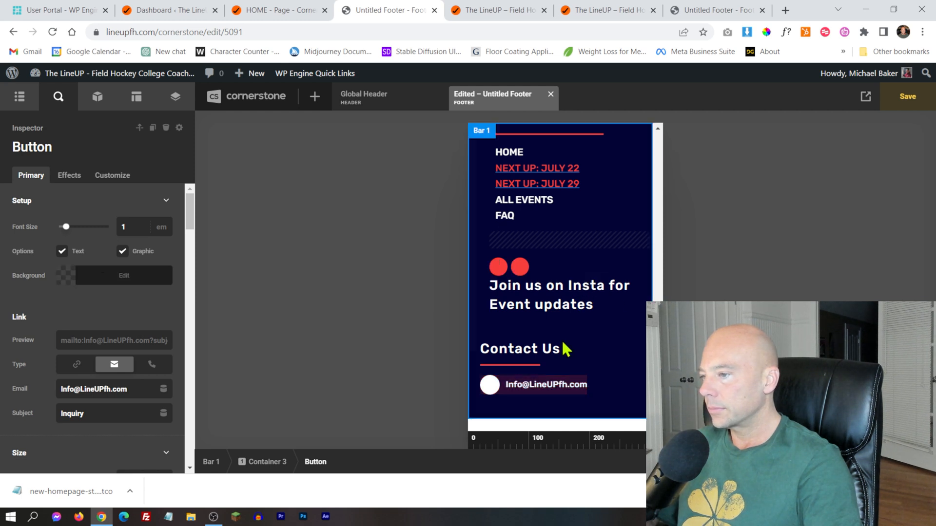
- Save the live site's Untitled Footer
scroll(56, 315, "down", 5)
scroll(56, 314, "down", 4)
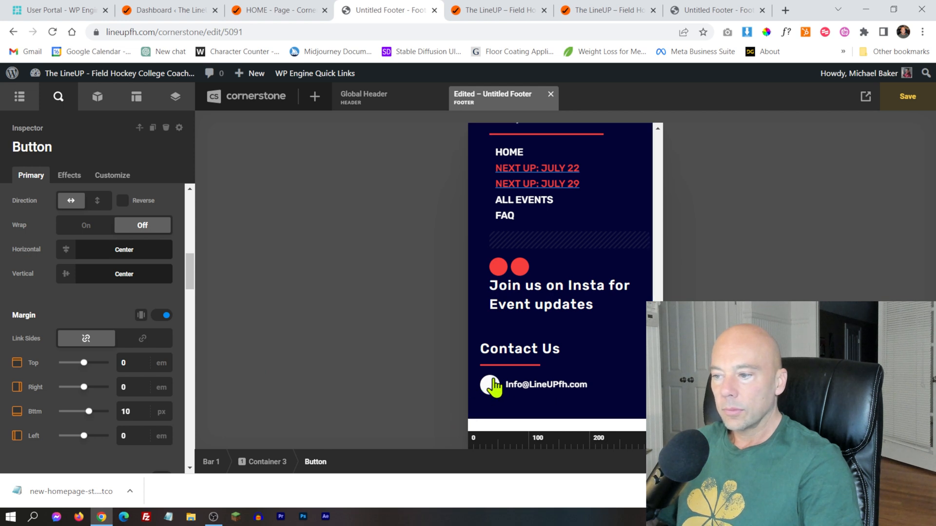
left_click(913, 104)
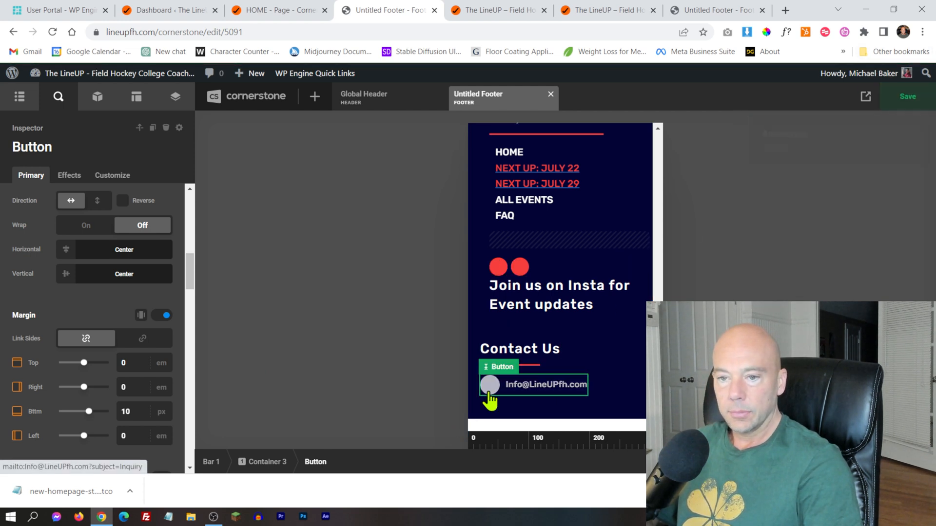
- Set the Contact Us email button's graphic icon background to Brand Secondary and its icon color to White
scroll(78, 336, "down", 10)
scroll(85, 309, "down", 10)
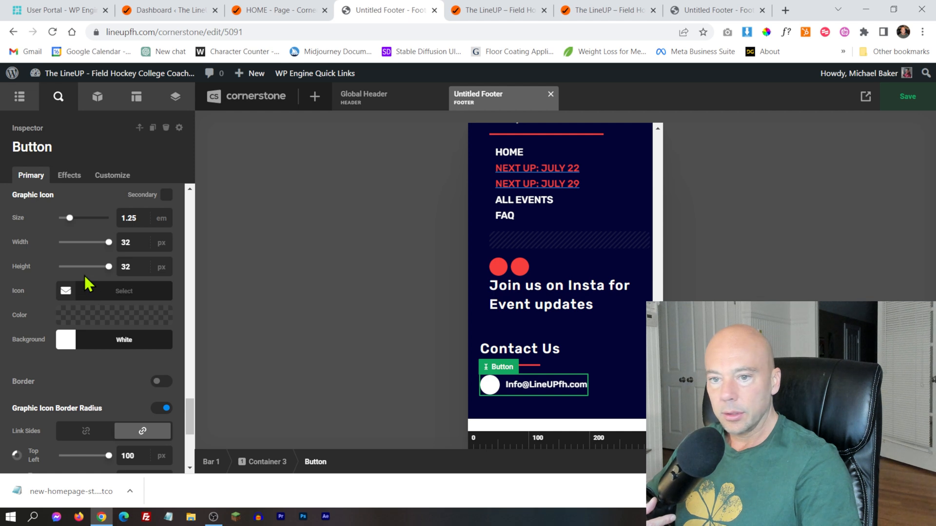
scroll(73, 268, "down", 3)
left_click(66, 220)
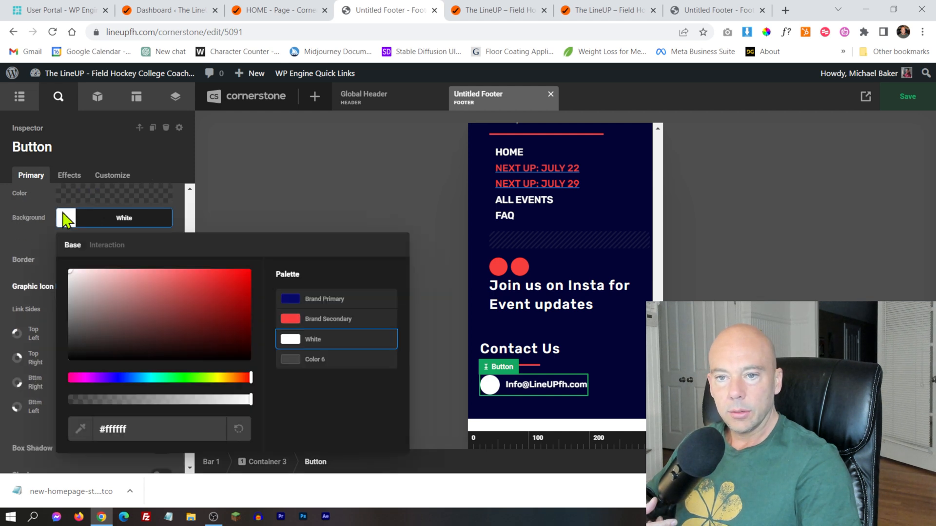
left_click(322, 321)
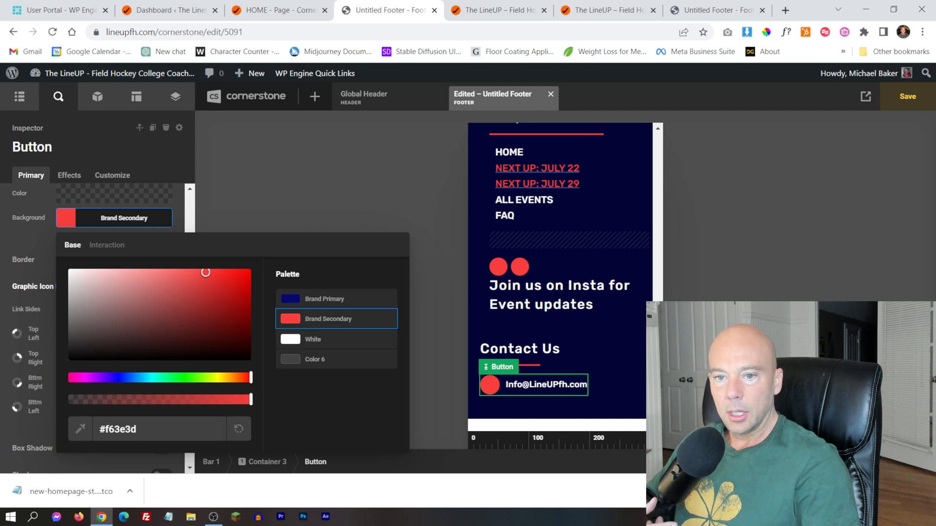
left_click(37, 257)
scroll(42, 255, "up", 2)
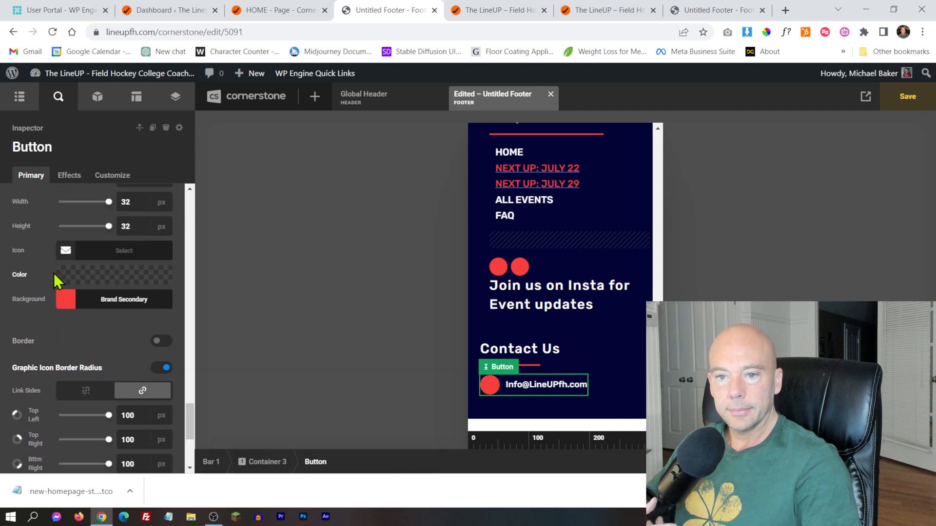
left_click(65, 278)
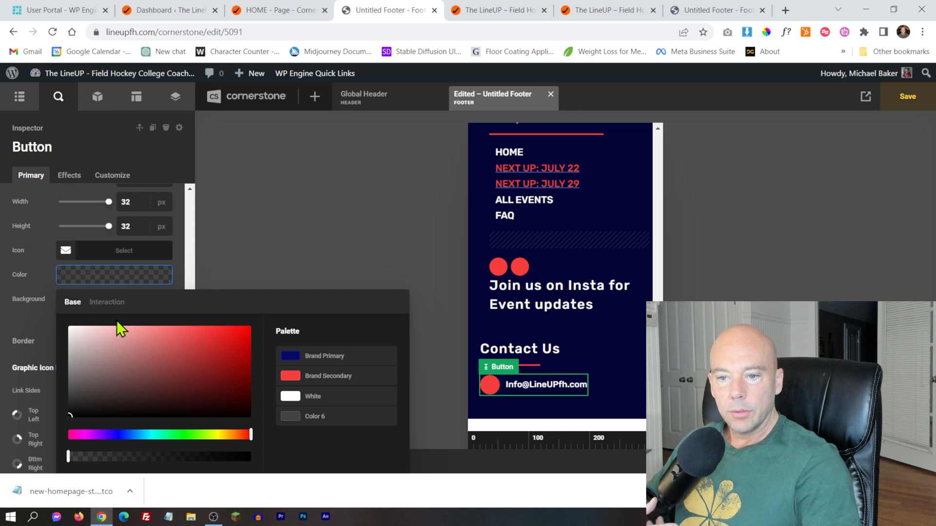
left_click(329, 399)
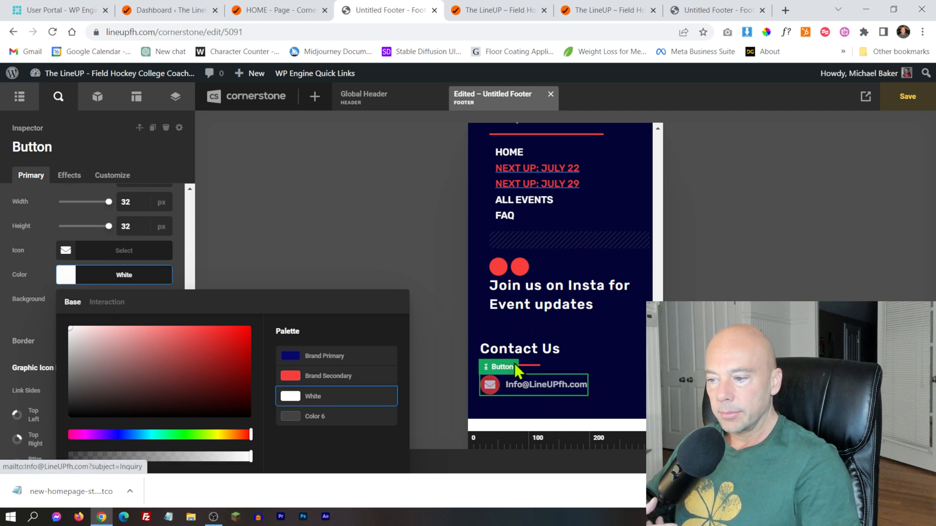
- Compare the social icons with the staging footer and set the live Instagram graphic icon's color to White
left_click(498, 269)
left_click(697, 12)
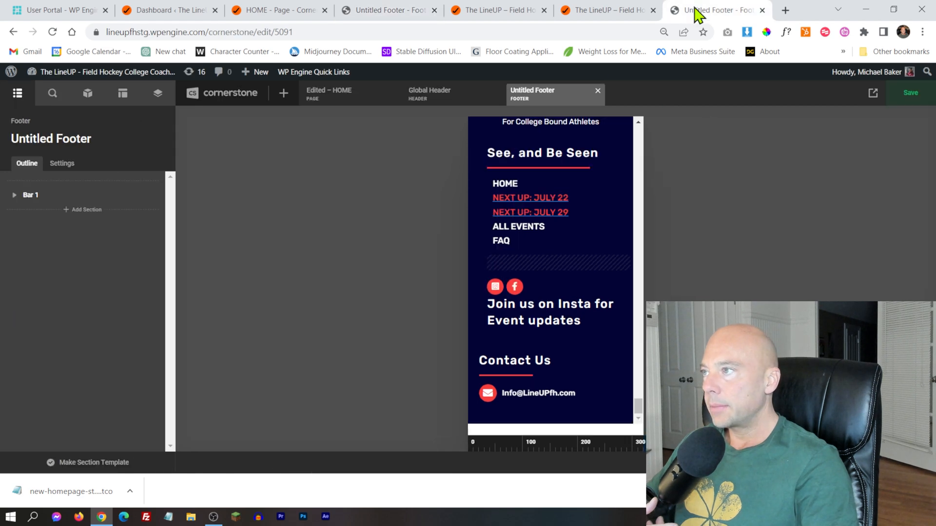
left_click(375, 12)
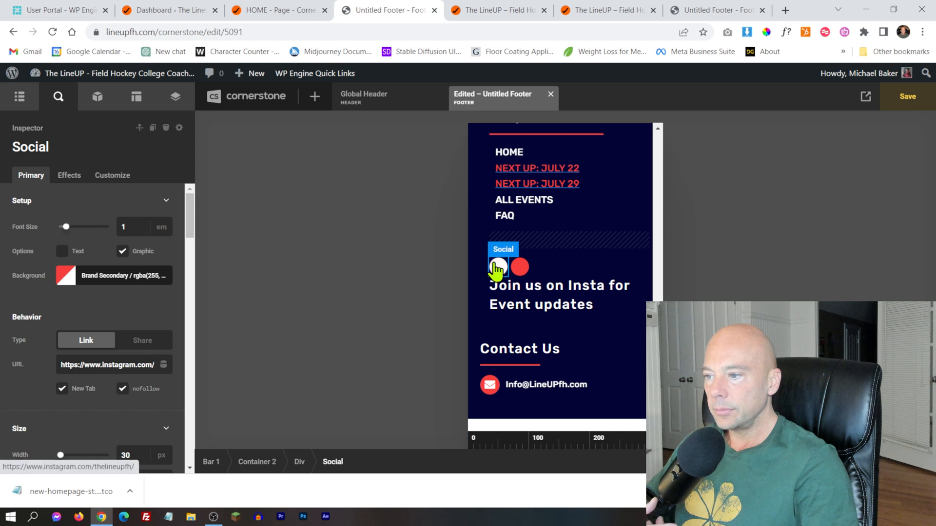
scroll(74, 331, "down", 4)
scroll(53, 353, "down", 10)
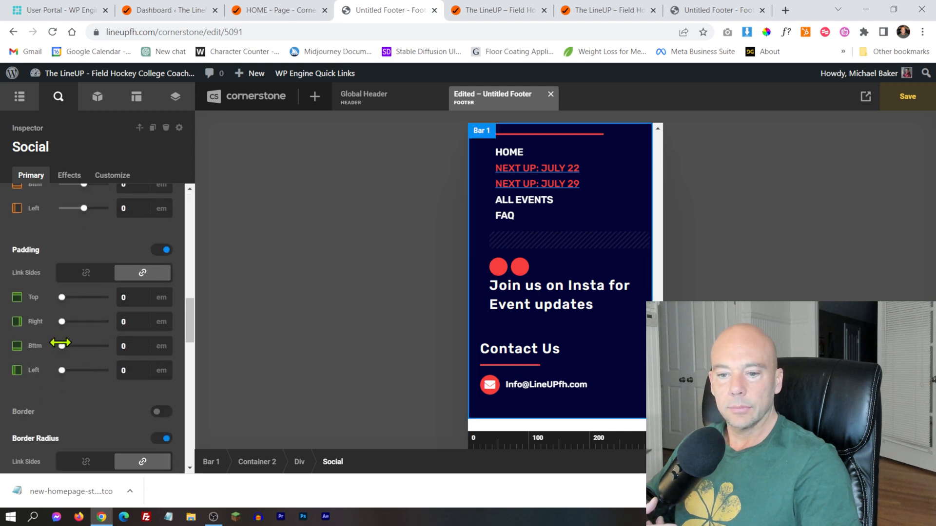
scroll(78, 341, "down", 10)
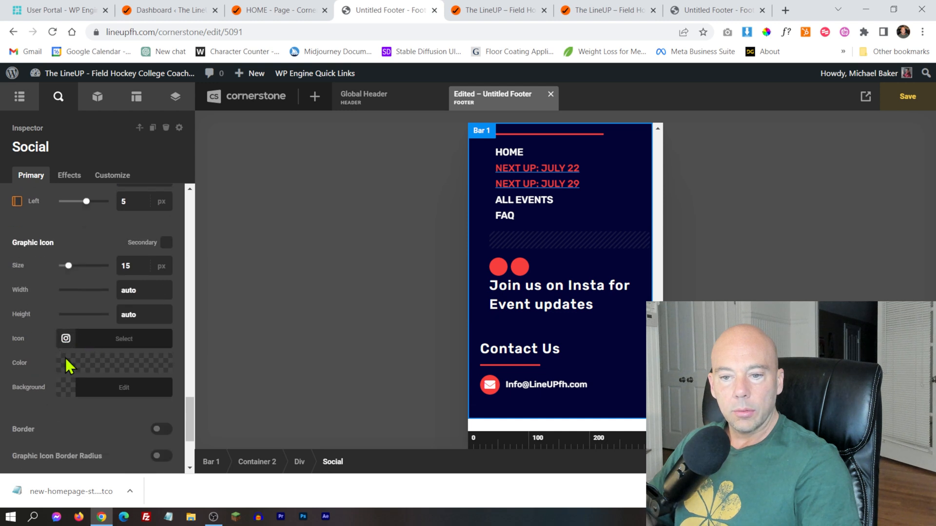
left_click(67, 362)
left_click_drag(84, 200, 58, 154)
left_click(342, 234)
- Set the live Facebook graphic icon's color to White and switch to the staging footer for comparison
left_click(519, 271)
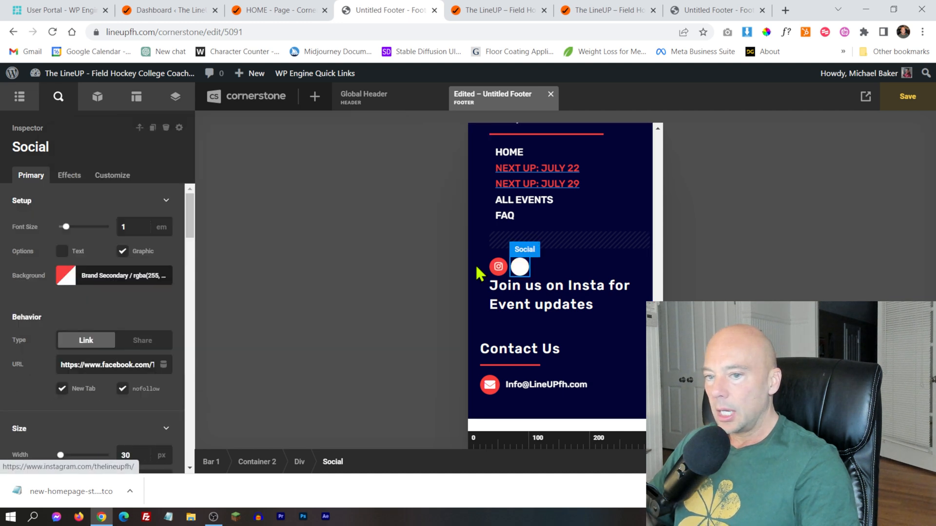
scroll(94, 355, "down", 10)
scroll(83, 336, "down", 15)
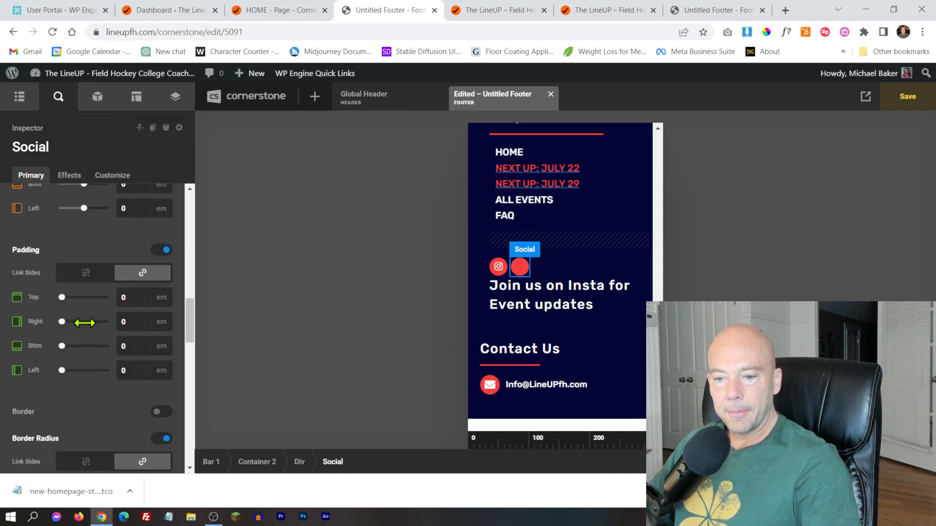
scroll(88, 332, "down", 5)
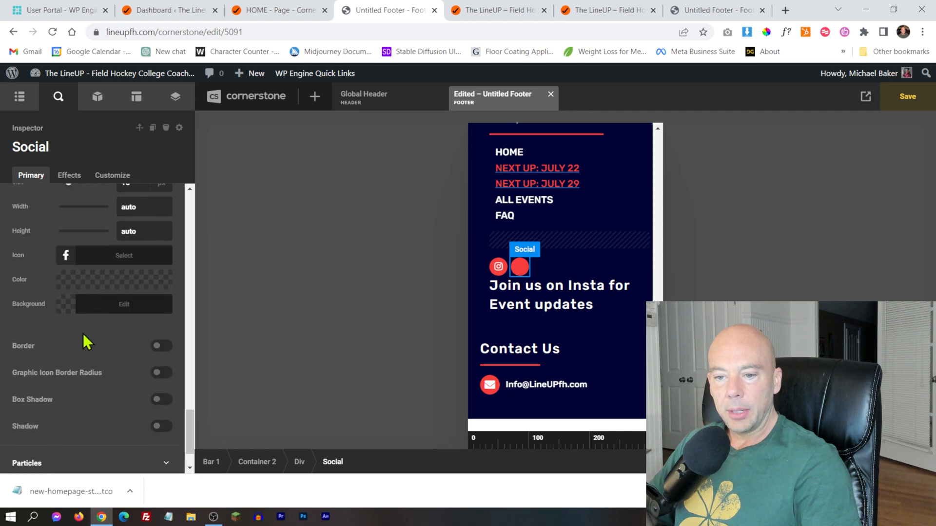
scroll(85, 344, "up", 3)
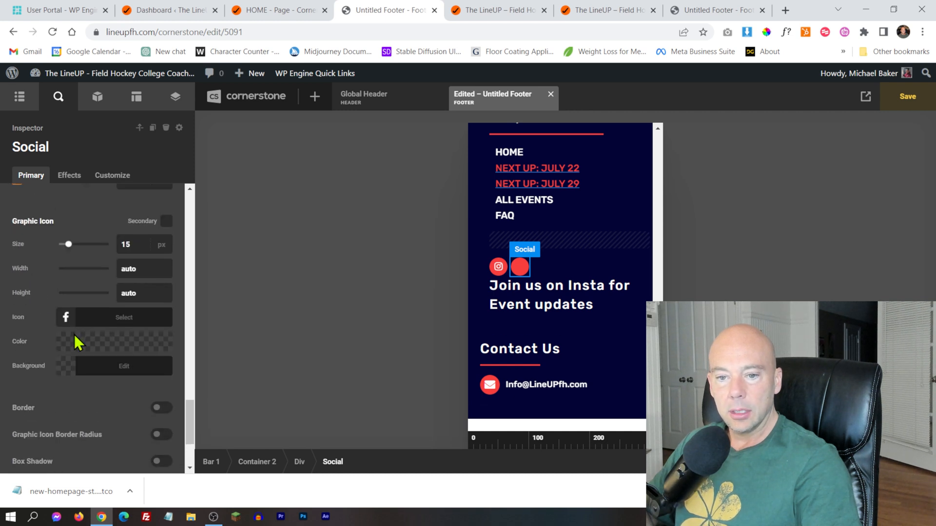
left_click(74, 341)
left_click(335, 218)
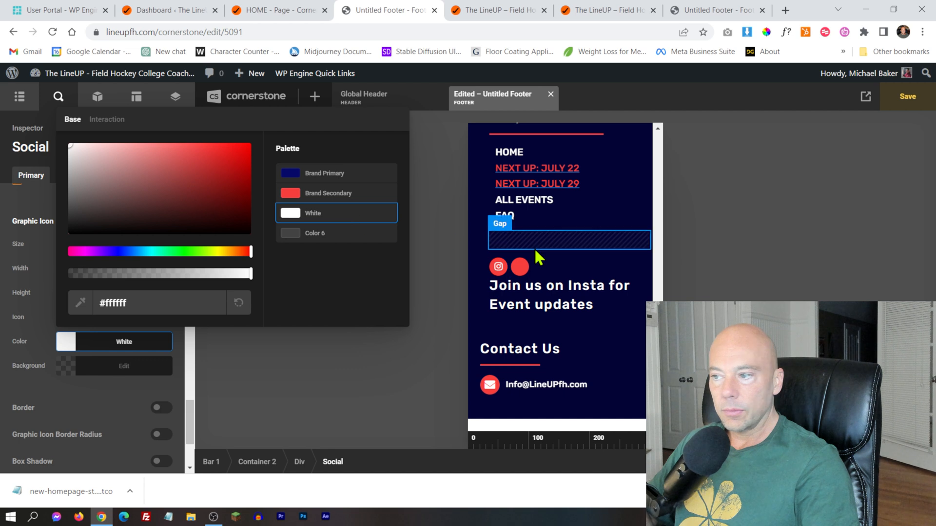
left_click(677, 12)
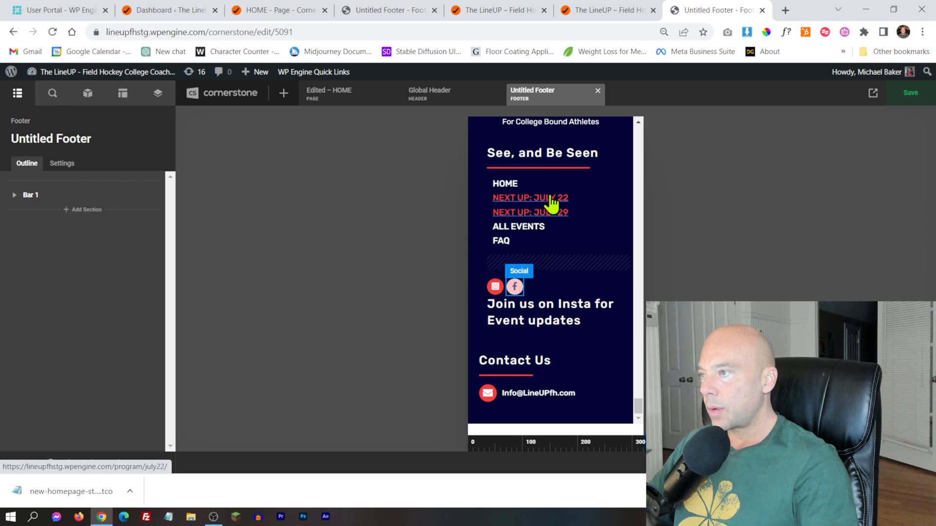
- Set the interaction color of the live footer's Facebook and Instagram graphic icons to Brand Primary and save the Untitled Footer
left_click(390, 12)
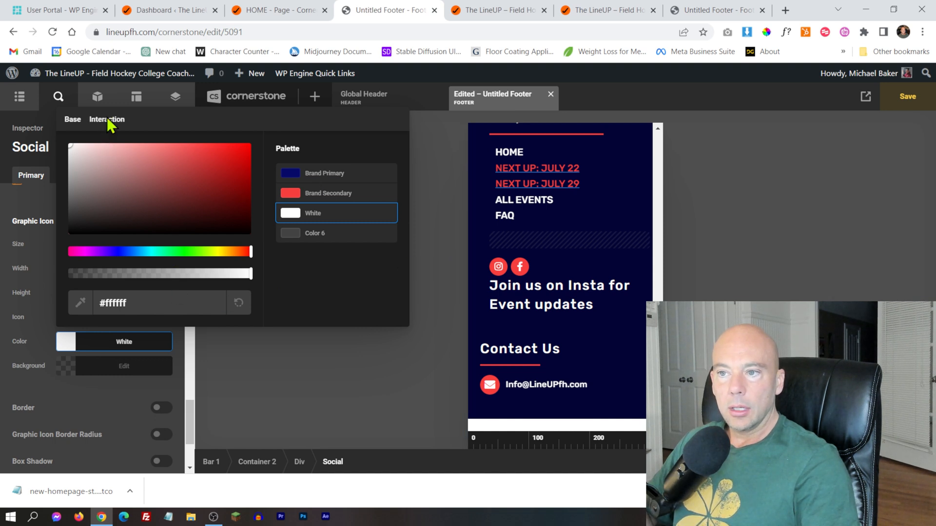
left_click(308, 174)
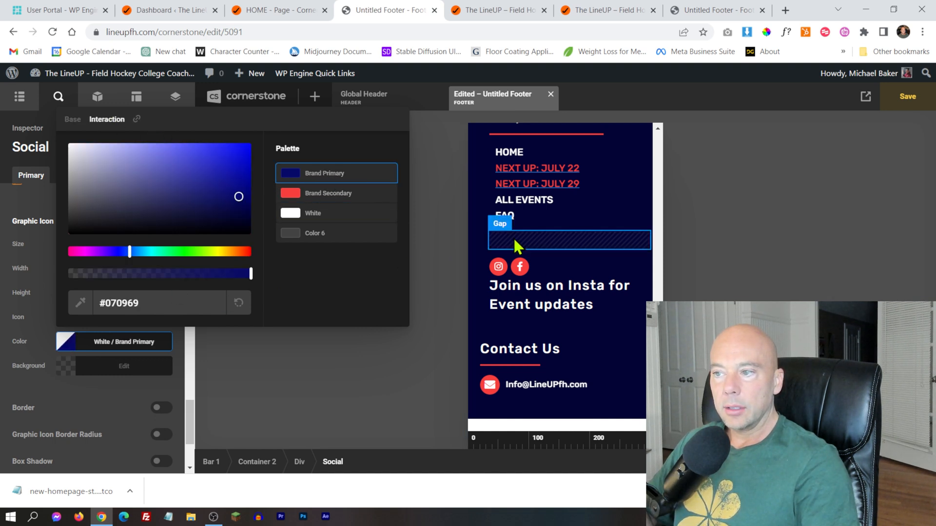
left_click(500, 264)
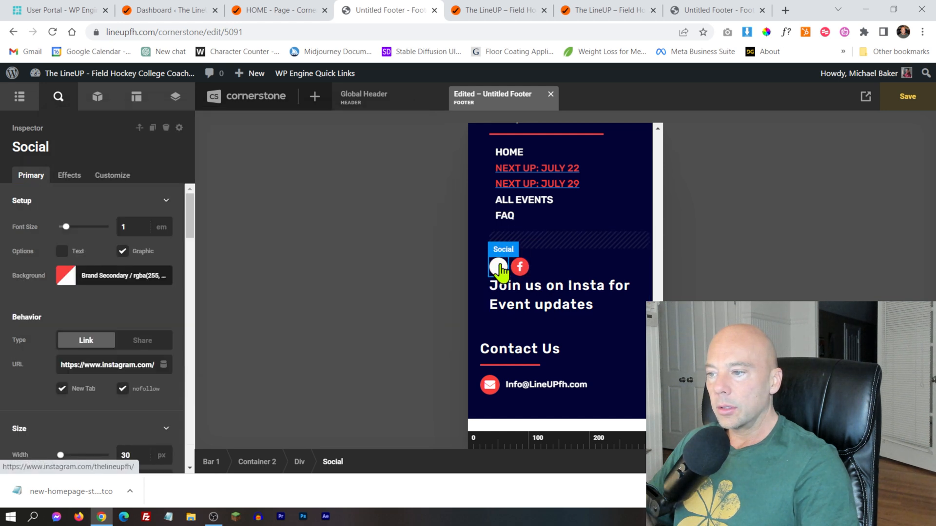
scroll(88, 300, "down", 12)
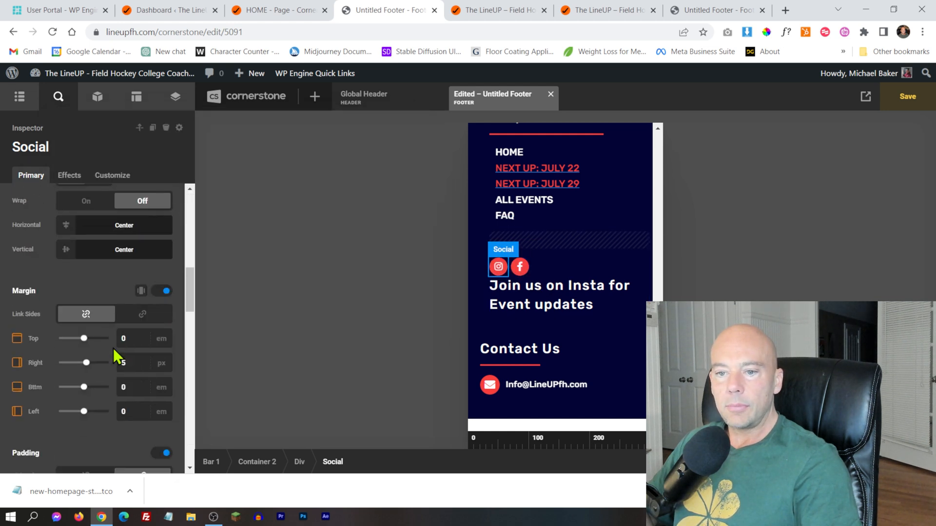
scroll(105, 333, "down", 12)
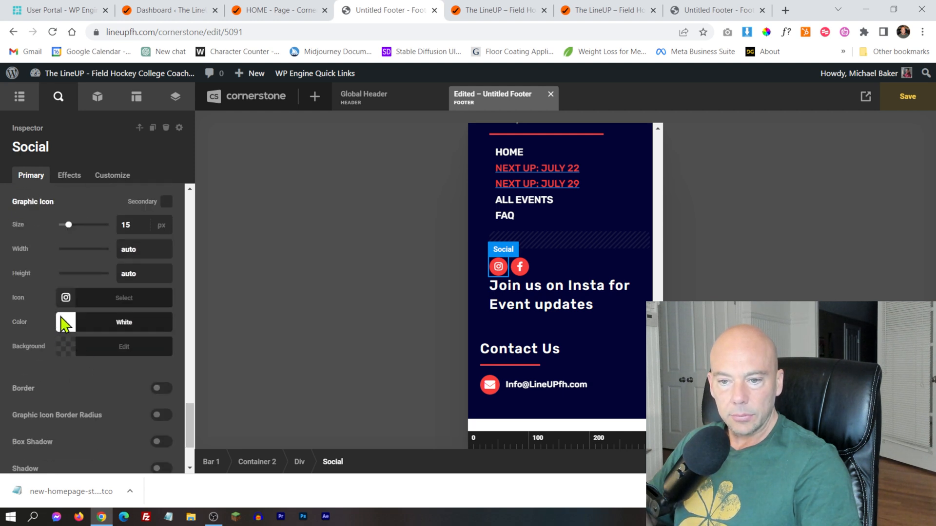
left_click(65, 323)
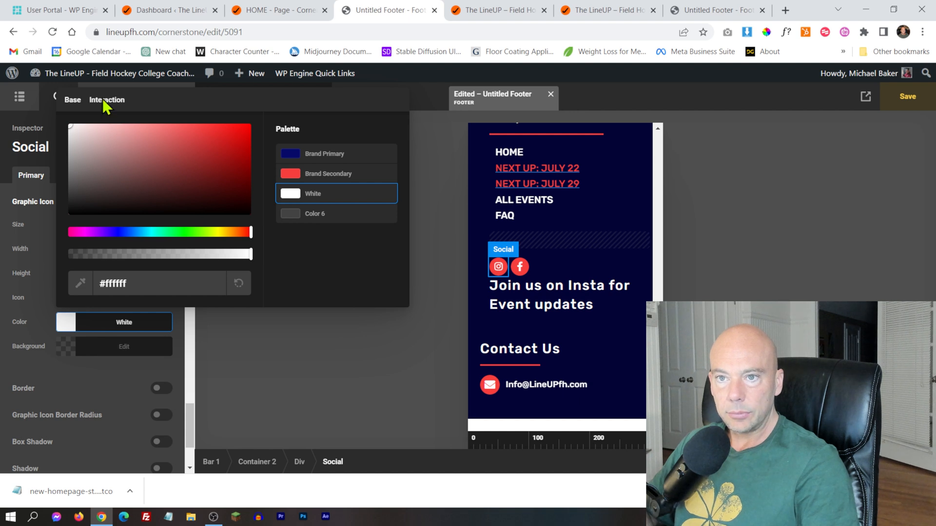
left_click(321, 155)
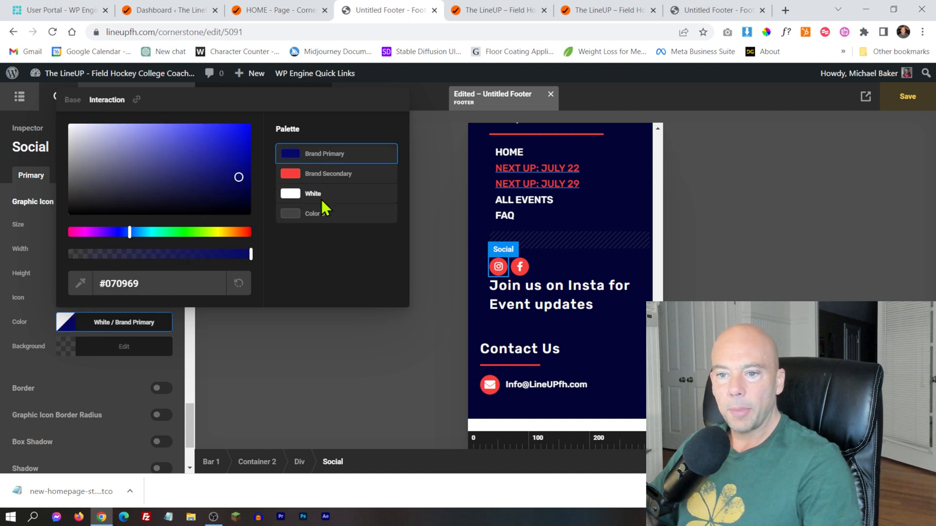
left_click(902, 101)
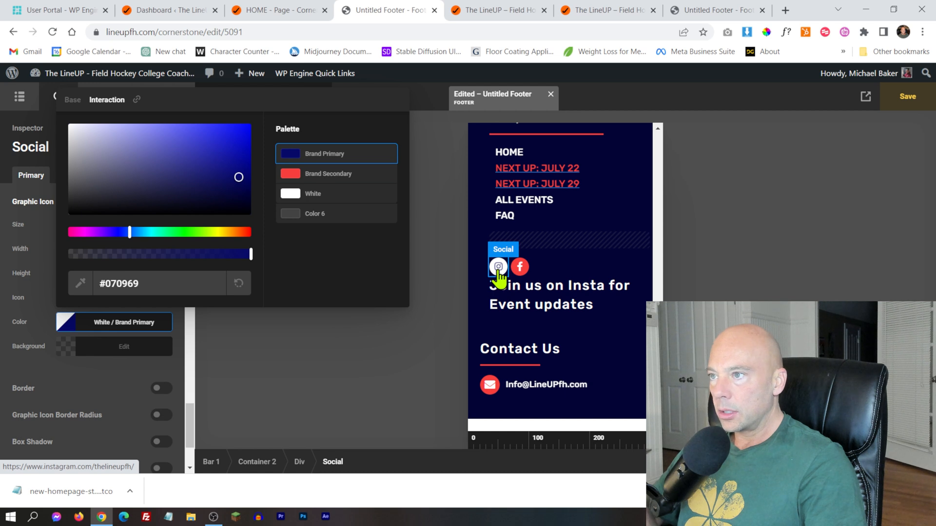
left_click(905, 96)
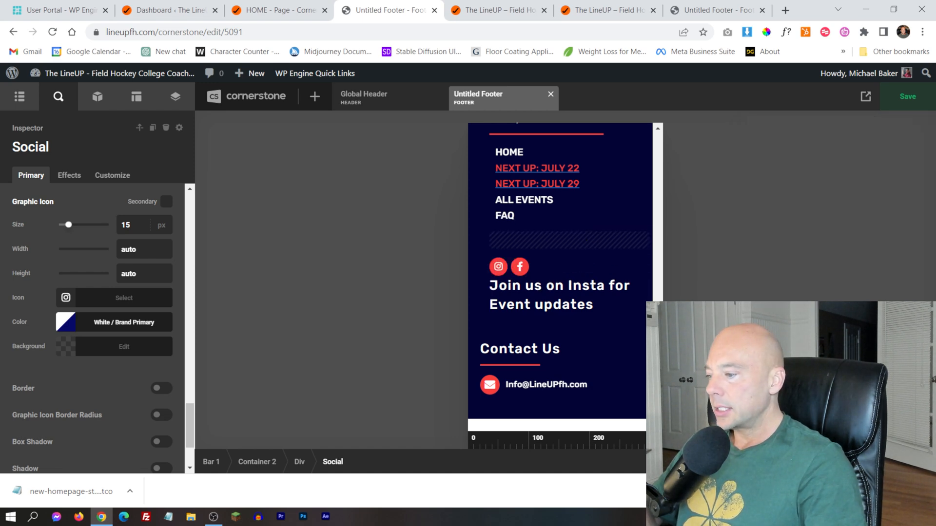
- Examine the live footer's navigation links and social icons in the desktop and mobile previews
left_click(918, 462)
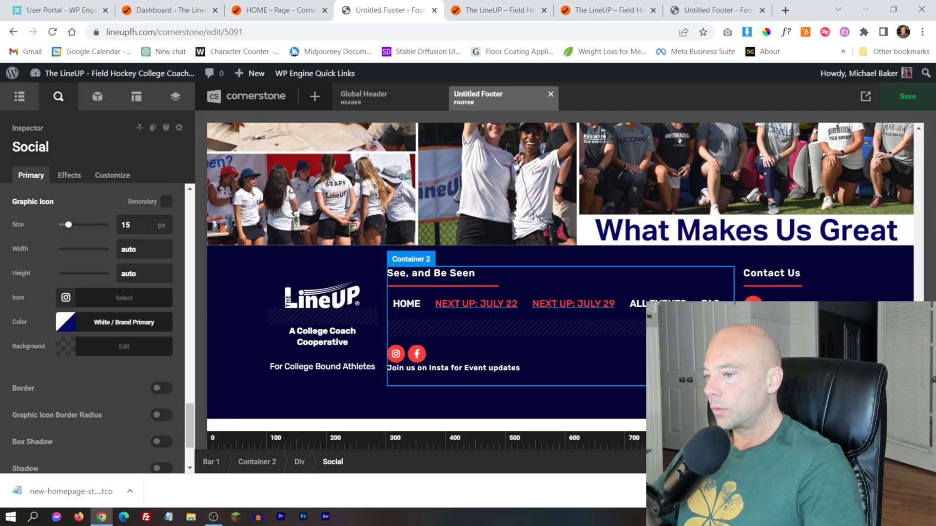
scroll(560, 336, "up", 7)
scroll(574, 272, "up", 10)
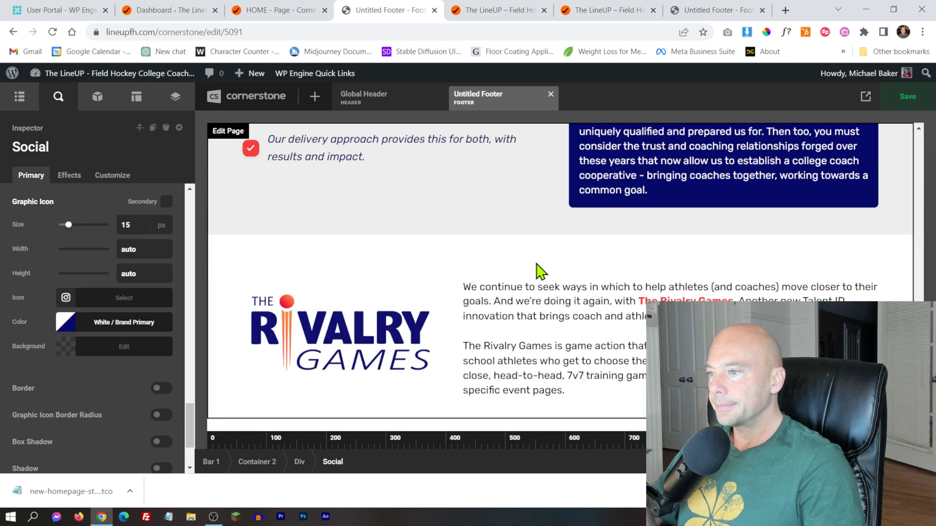
scroll(412, 253, "down", 15)
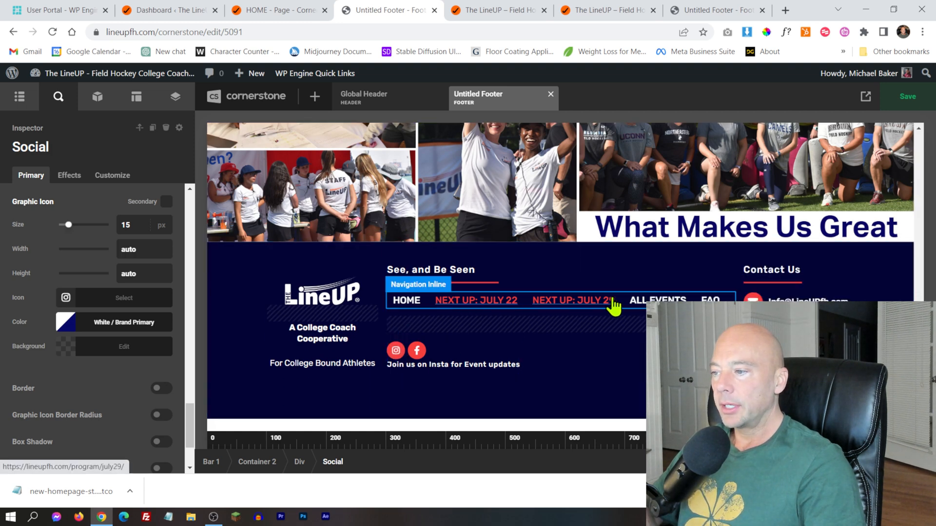
mouse_move(688, 299)
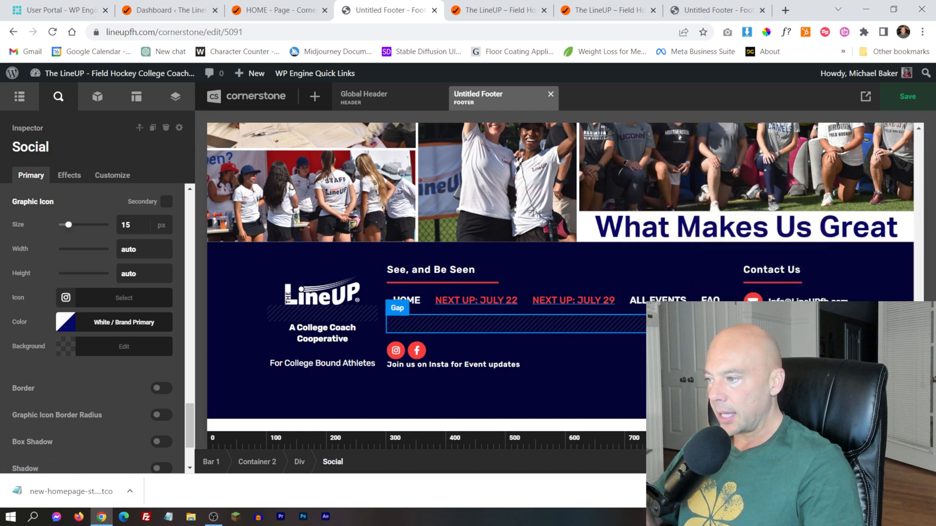
left_click(897, 461)
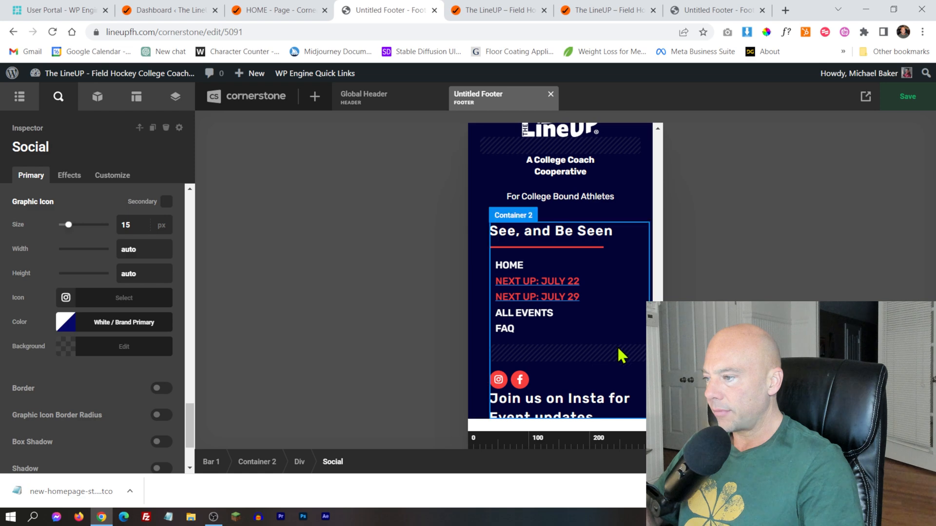
scroll(558, 309, "down", 2)
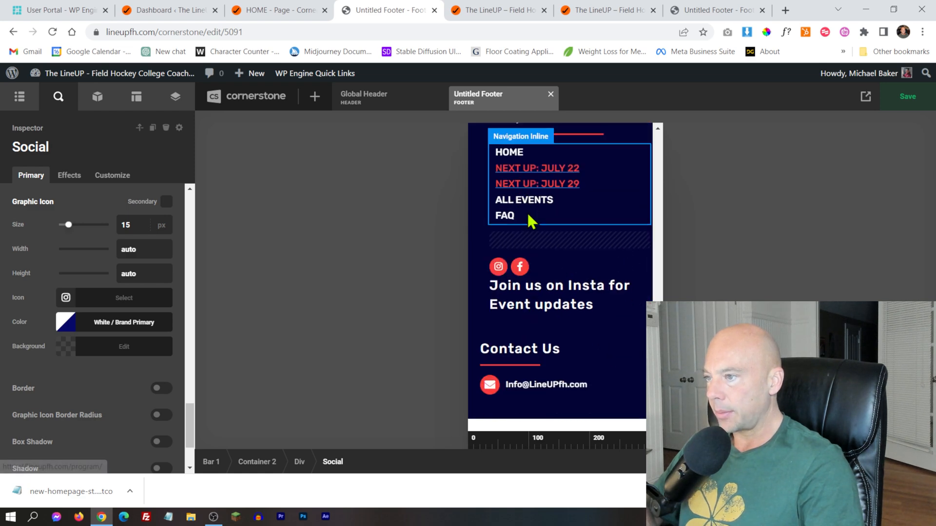
mouse_move(523, 204)
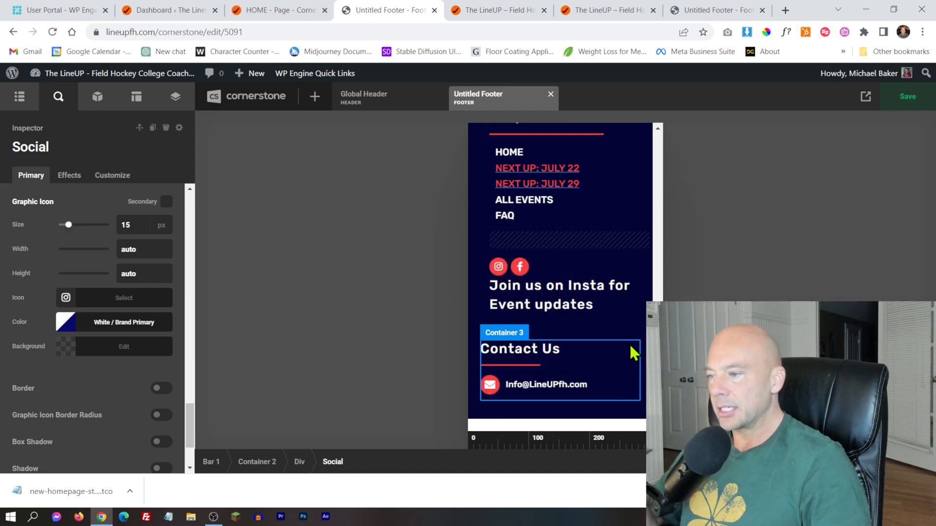
mouse_move(554, 220)
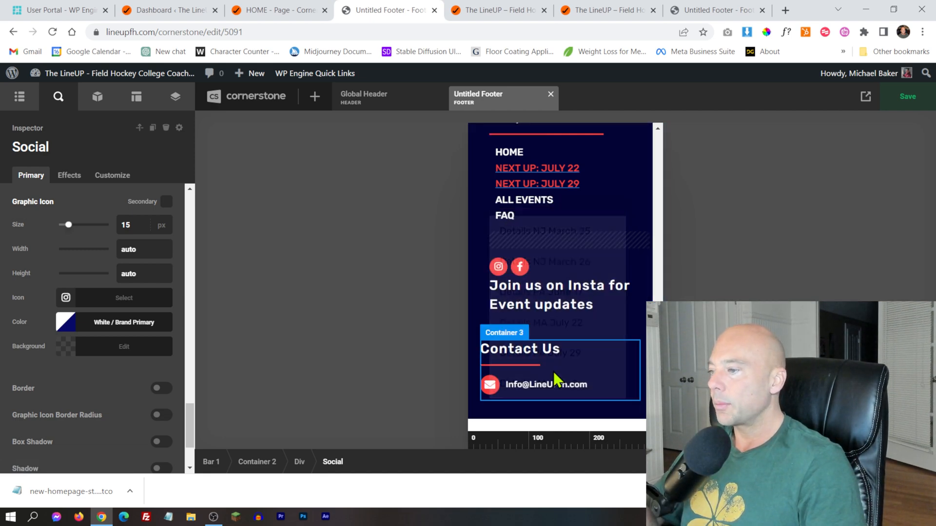
- Compare the staging footer's layout across progressively wider preview sizes, from mobile up to desktop
left_click(714, 10)
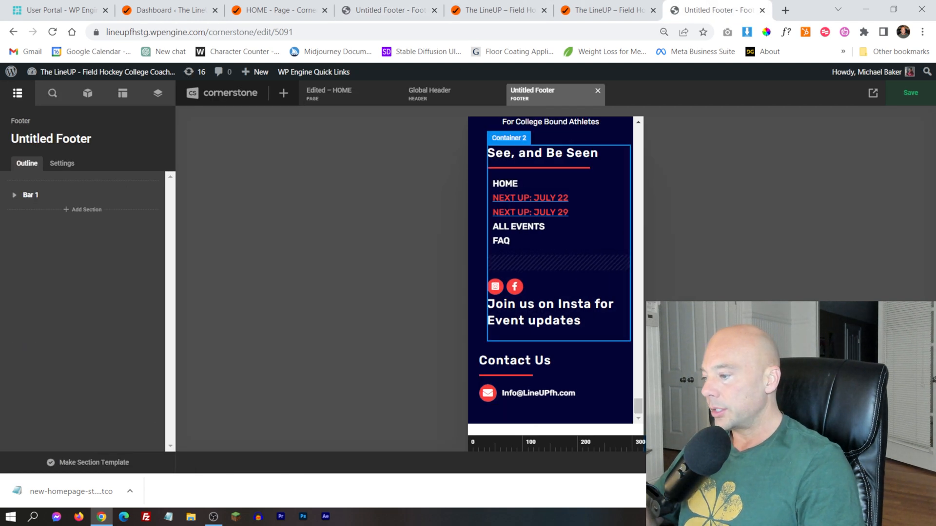
left_click(892, 463)
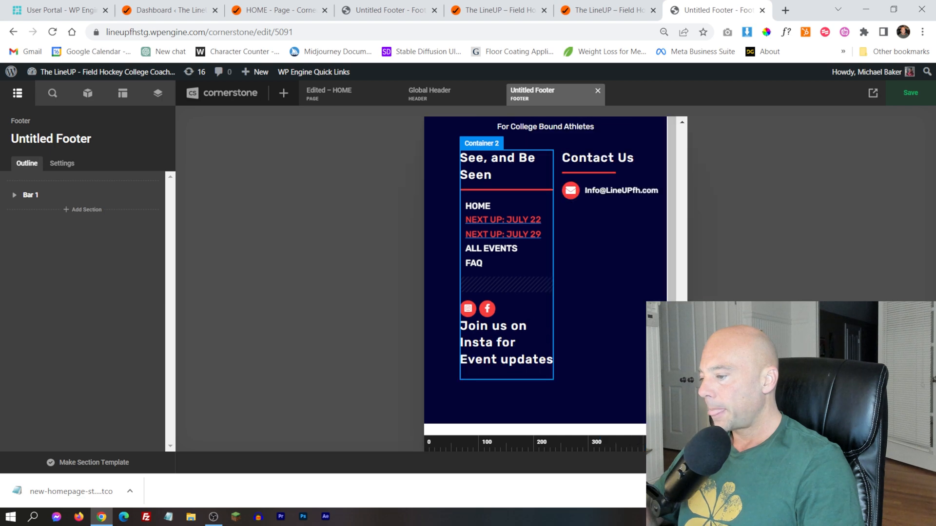
left_click(870, 463)
left_click(848, 462)
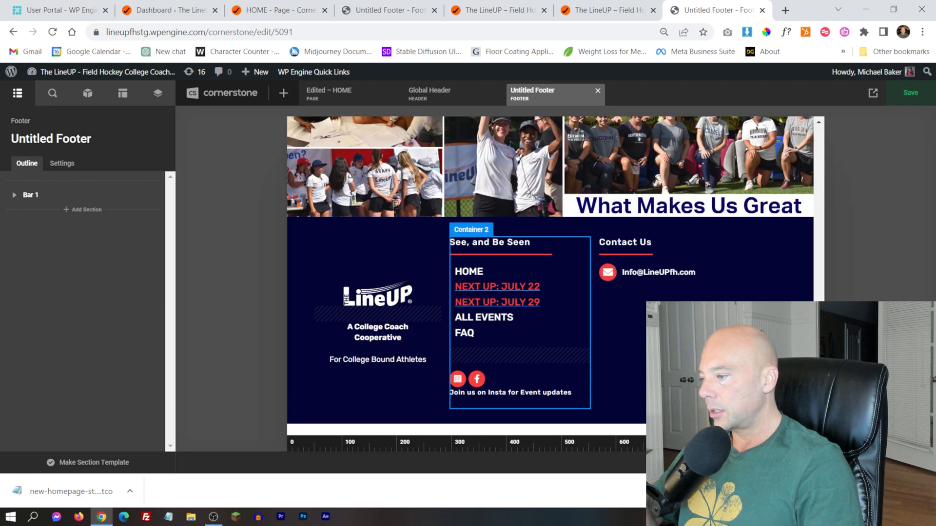
left_click(826, 463)
scroll(673, 280, "up", 10)
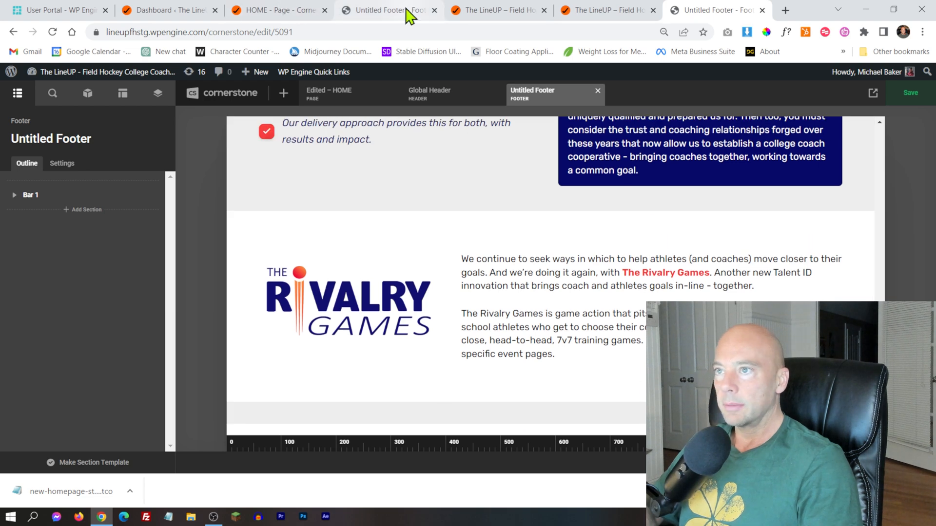
- Switch back to the live footer and review the whole home page in the desktop preview, from footer up to header
left_click(408, 11)
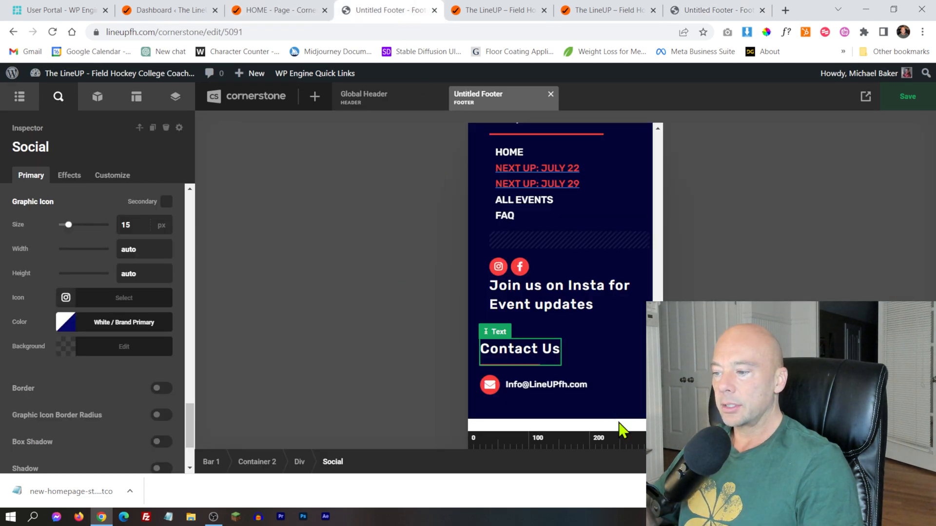
left_click(826, 463)
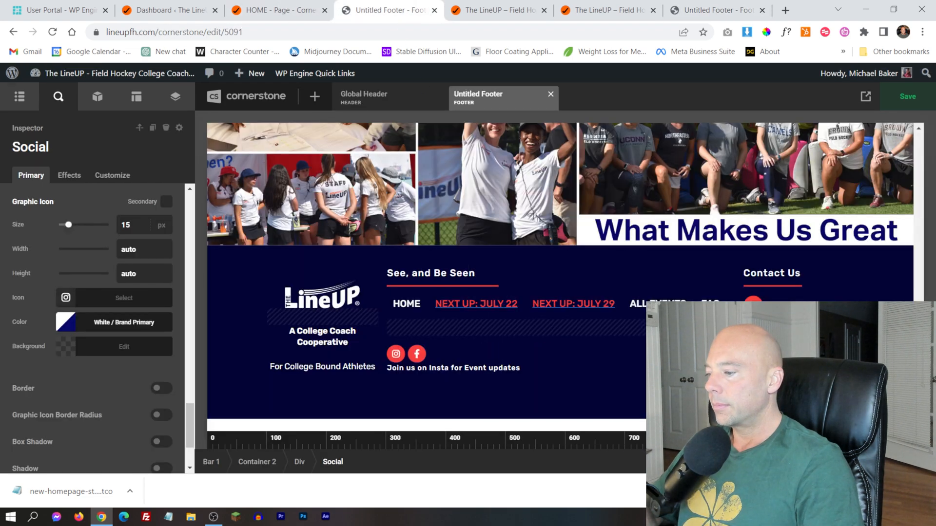
scroll(508, 250, "up", 10)
scroll(387, 240, "up", 15)
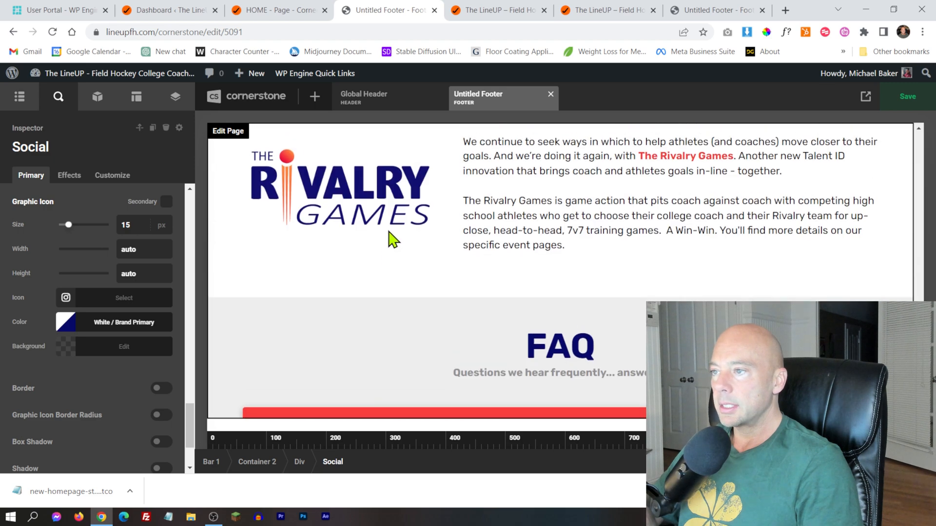
scroll(386, 213, "up", 15)
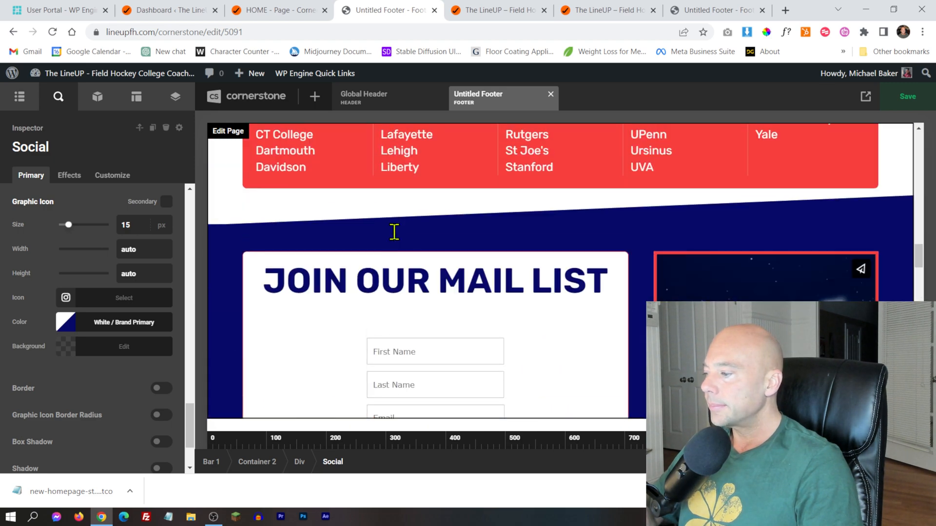
scroll(419, 258, "up", 15)
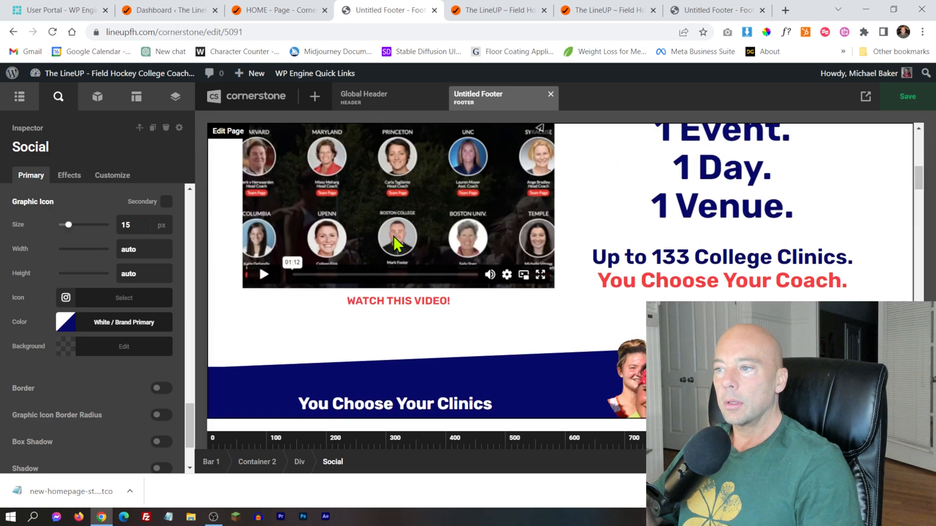
scroll(406, 261, "up", 2)
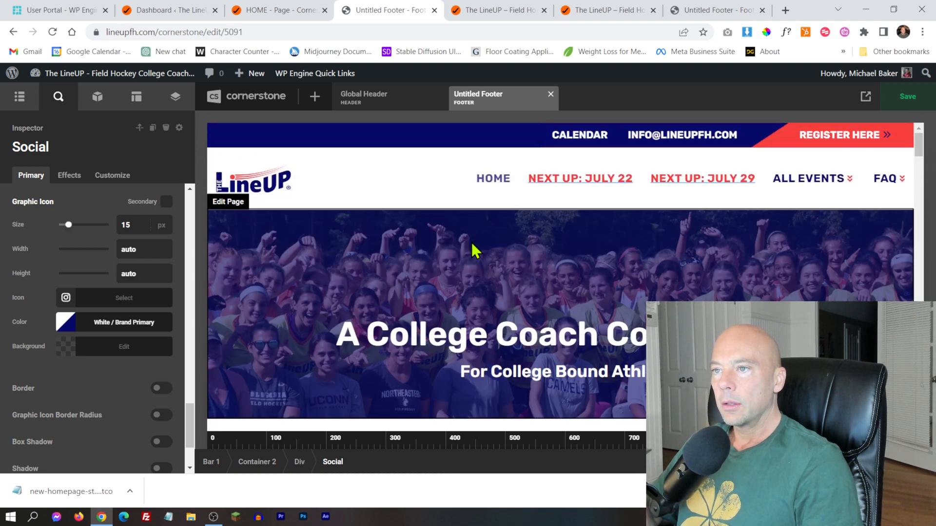
- Check the live Global Header, then return to the Untitled Footer and save it again
left_click(360, 97)
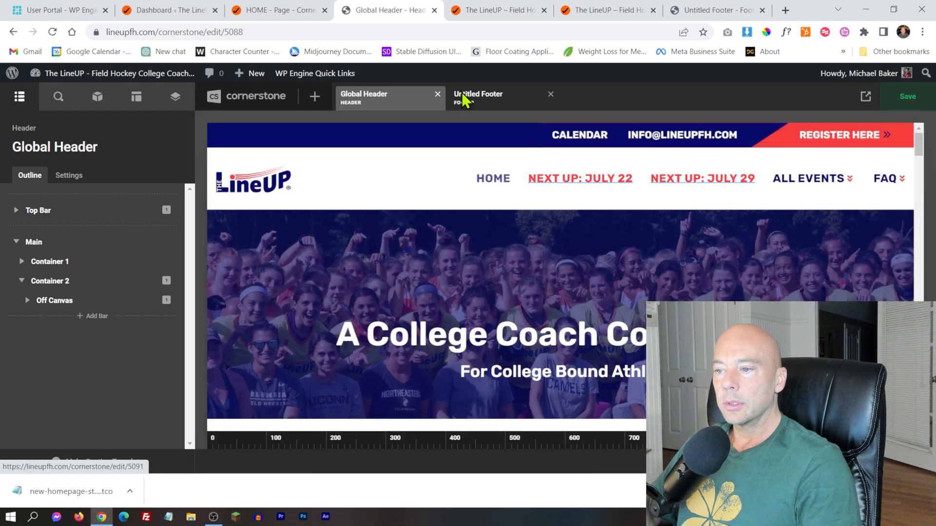
left_click(463, 98)
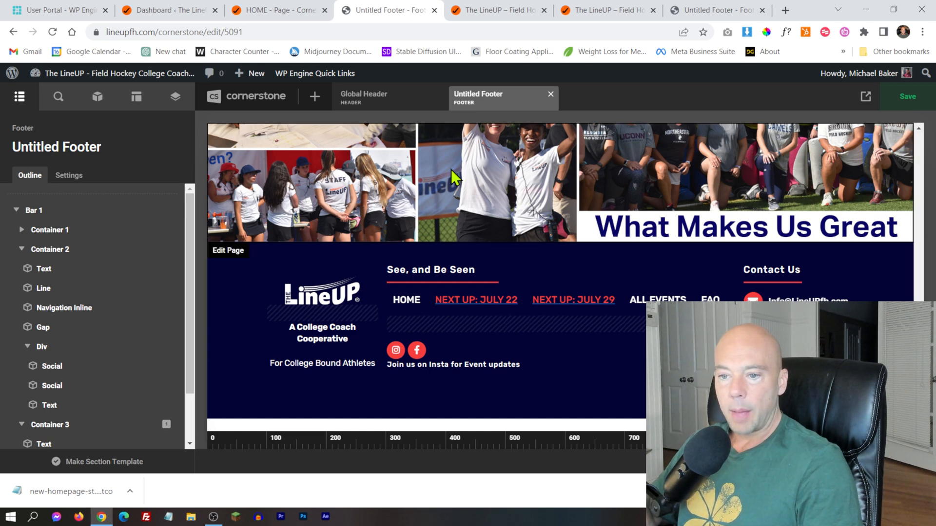
scroll(417, 248, "up", 5)
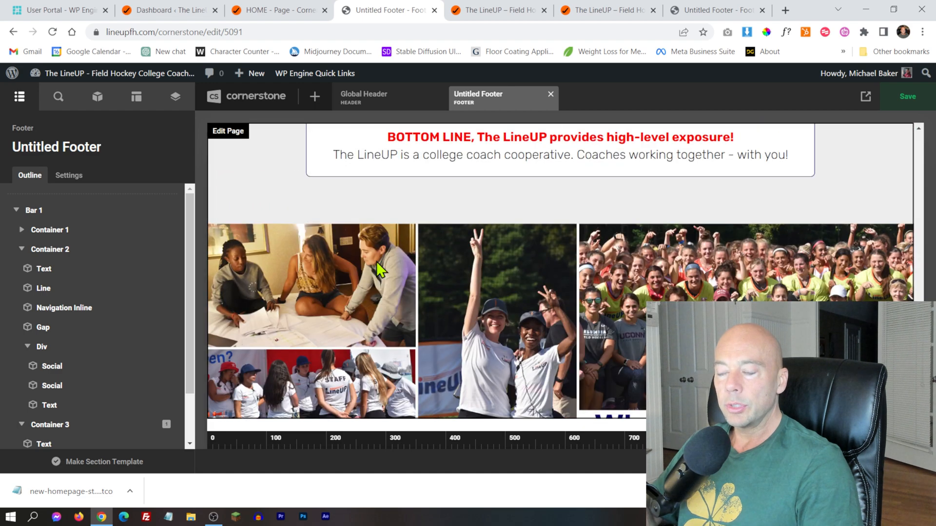
scroll(376, 261, "up", 5)
scroll(384, 266, "up", 10)
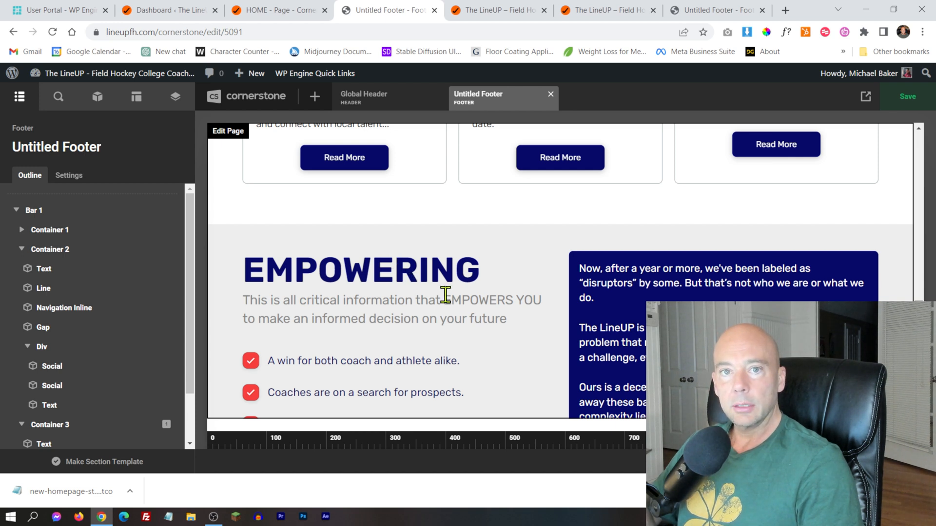
left_click(919, 96)
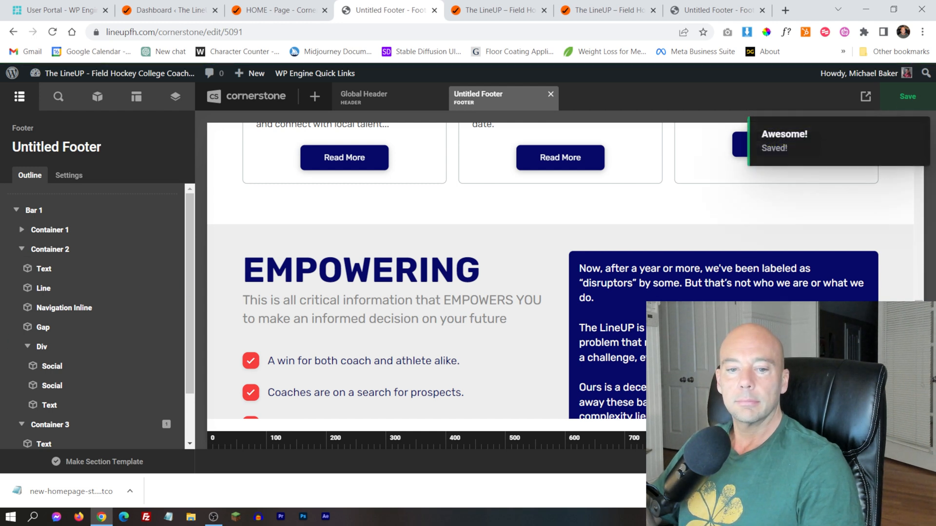